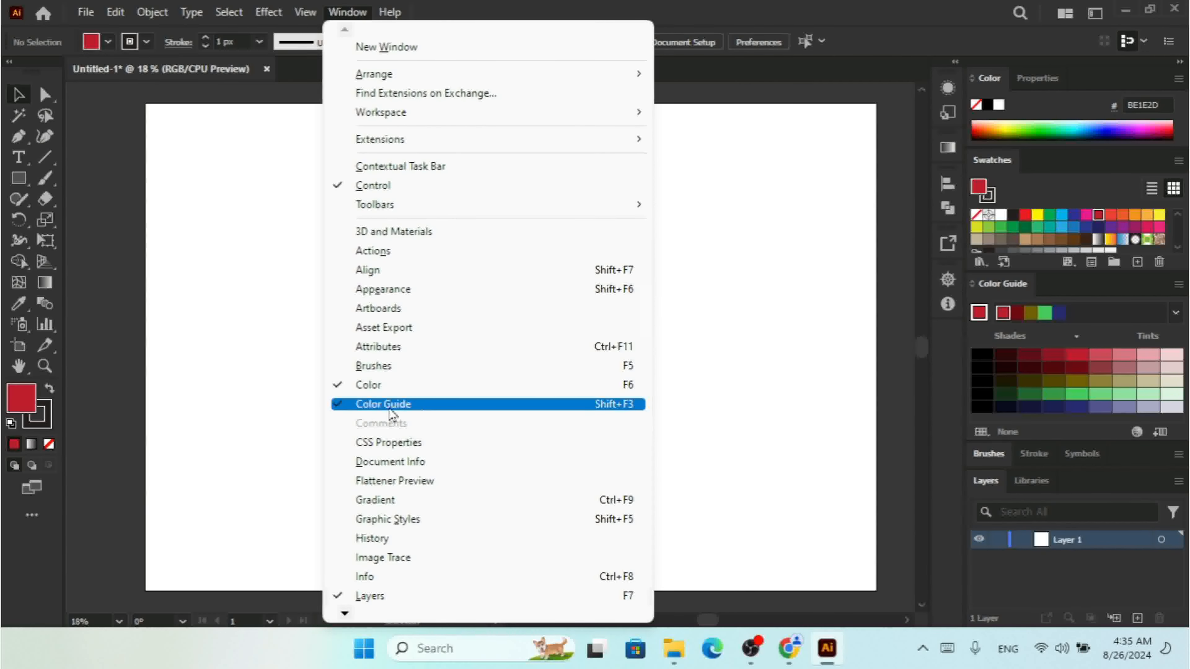
# Show the Asset Export panel and draw a dark red rectangle in the upper-left part of the artboard.
pyautogui.click(424, 335)
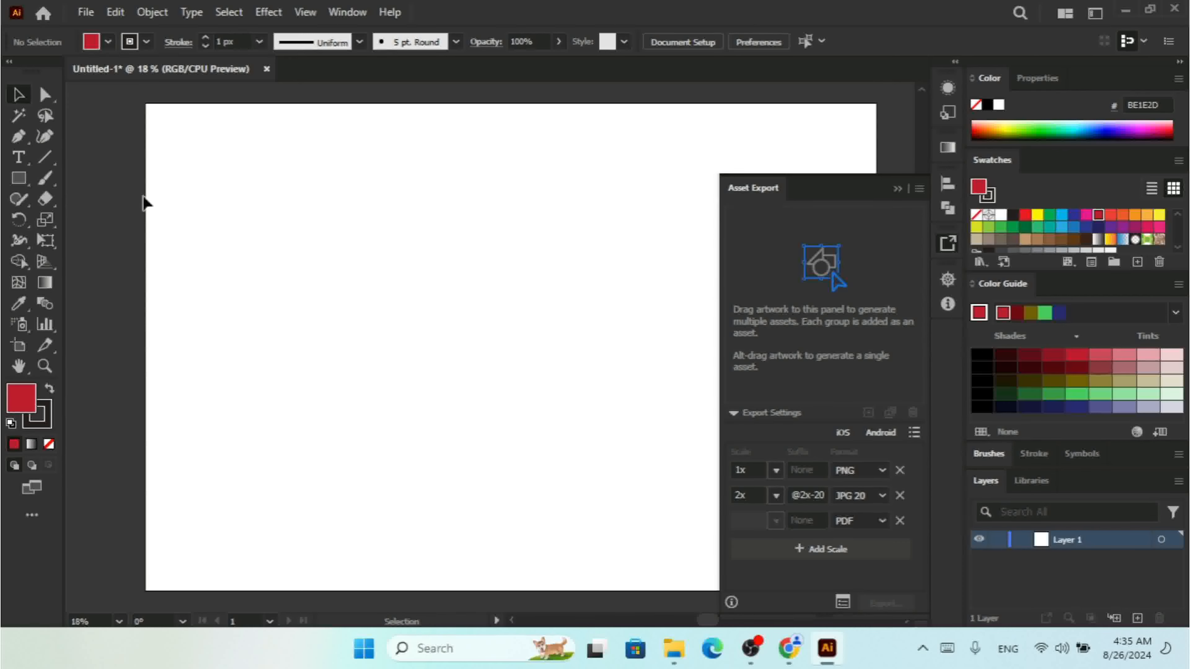
pyautogui.click(18, 178)
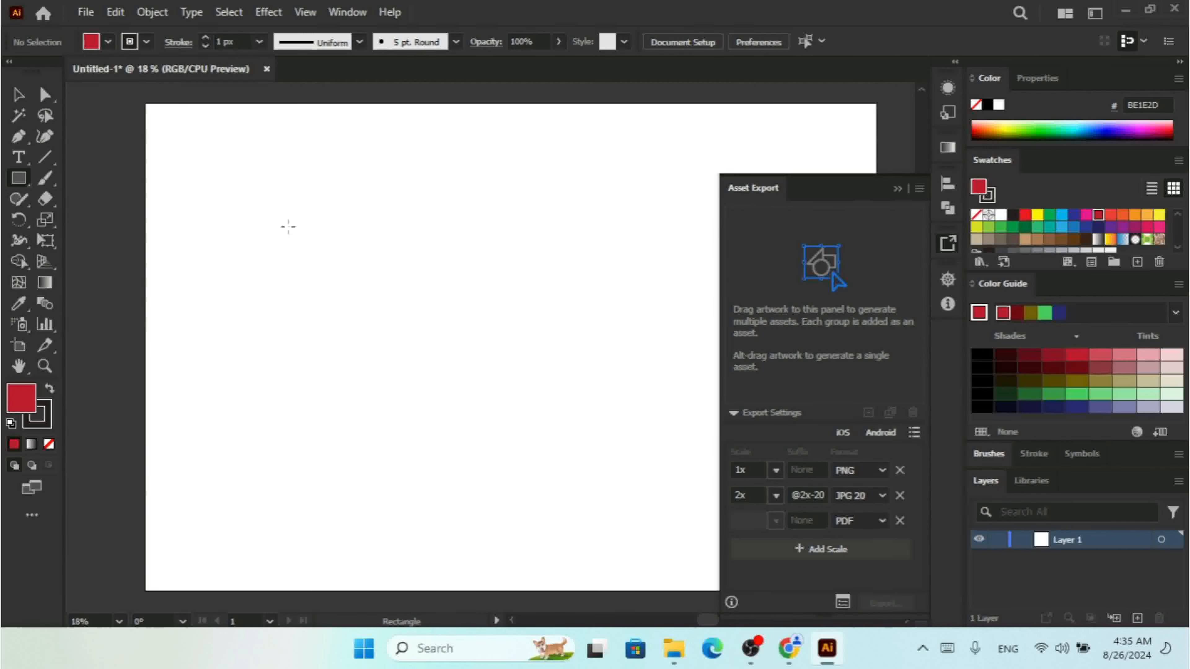
pyautogui.moveTo(216, 169); pyautogui.dragTo(510, 368)
# Draw two more overlapping rectangles, filling the middle one blue (27AAE1) and the front one orange-red (EF4136).
pyautogui.moveTo(246, 216); pyautogui.dragTo(507, 425)
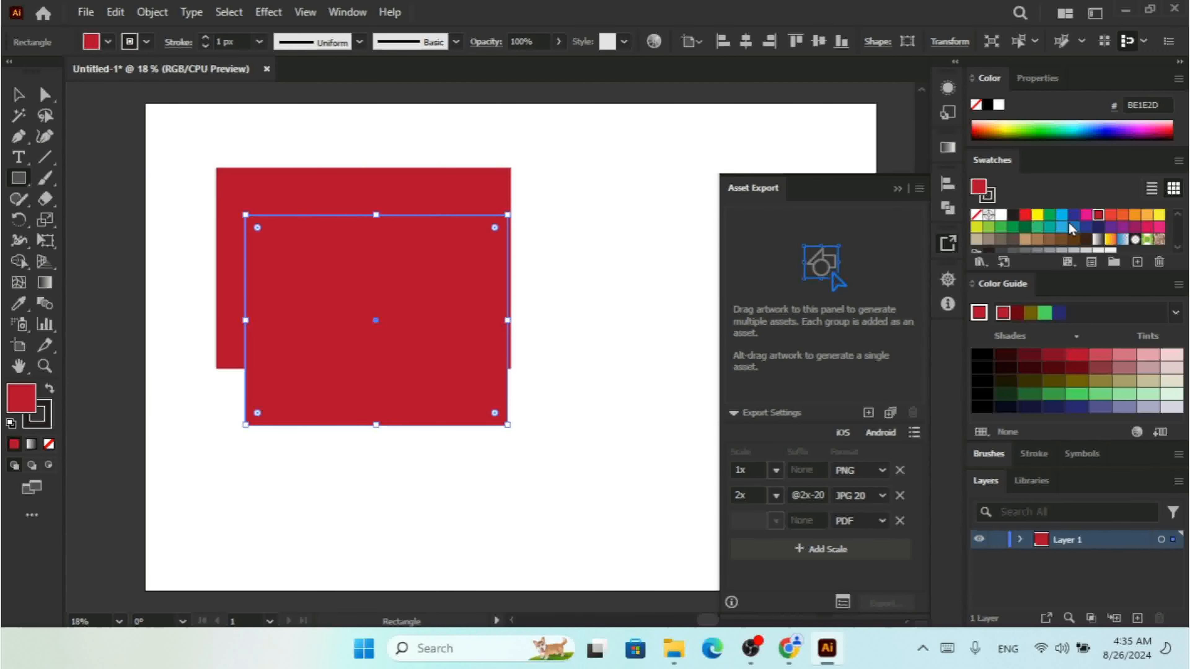
pyautogui.click(1062, 227)
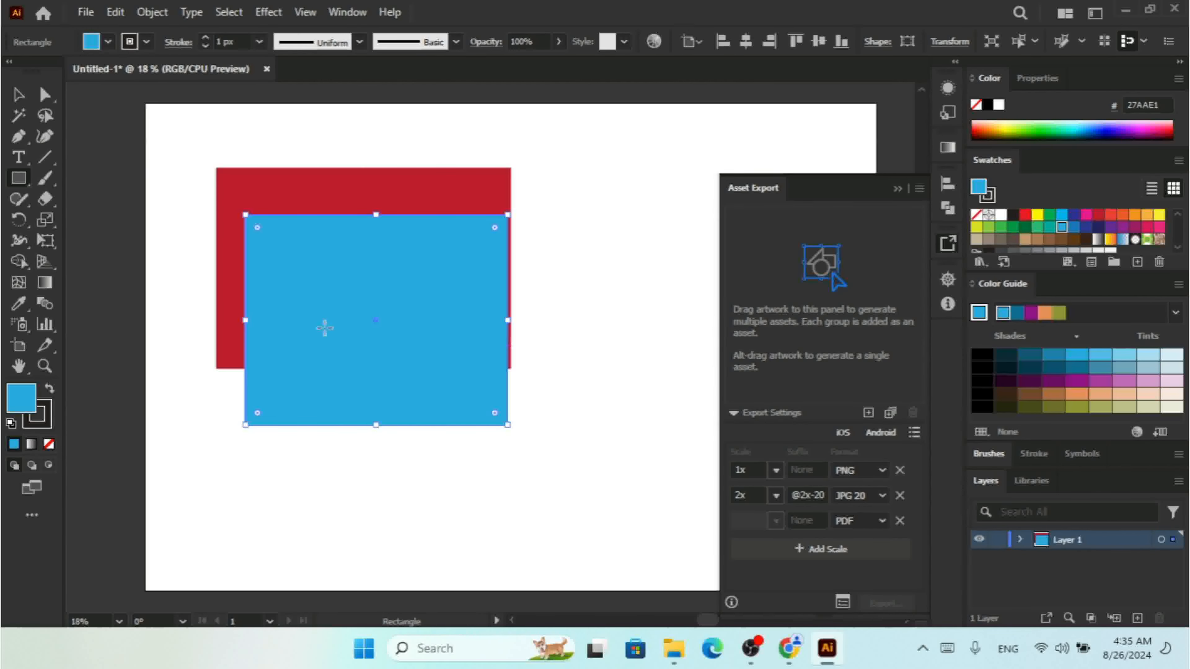
pyautogui.moveTo(323, 319); pyautogui.dragTo(562, 528)
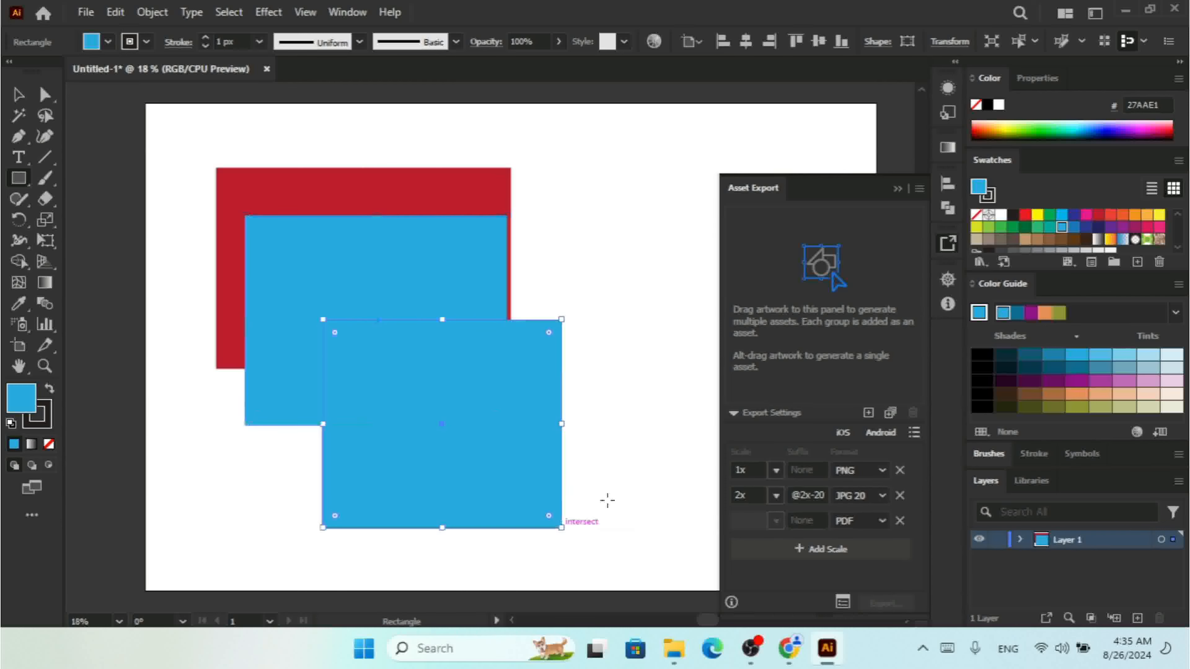
pyautogui.click(1111, 214)
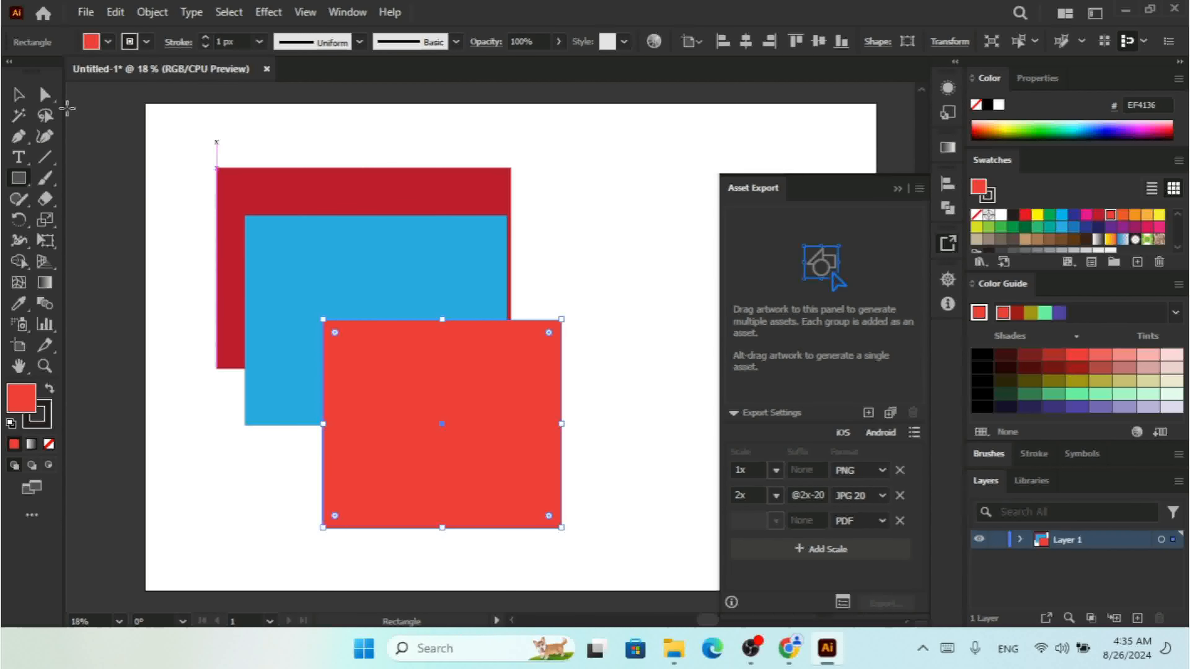
# Add the orange-red rectangle as an export asset, and the blue and dark red rectangles as separate assets.
pyautogui.click(19, 95)
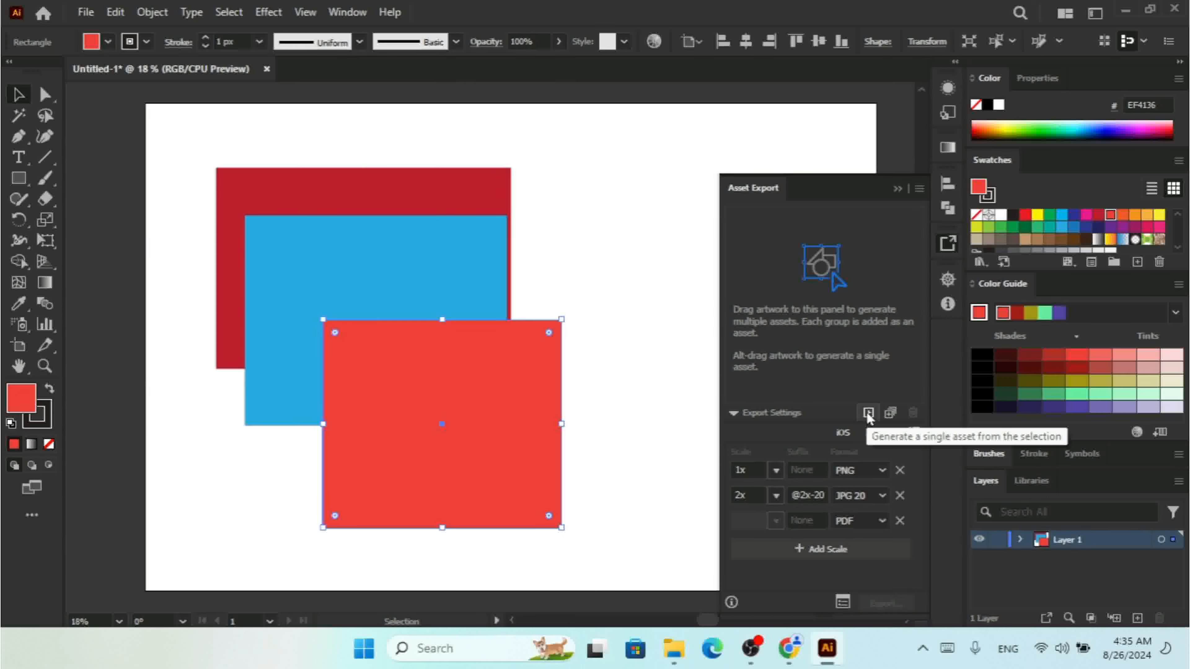
pyautogui.moveTo(468, 388); pyautogui.dragTo(858, 290)
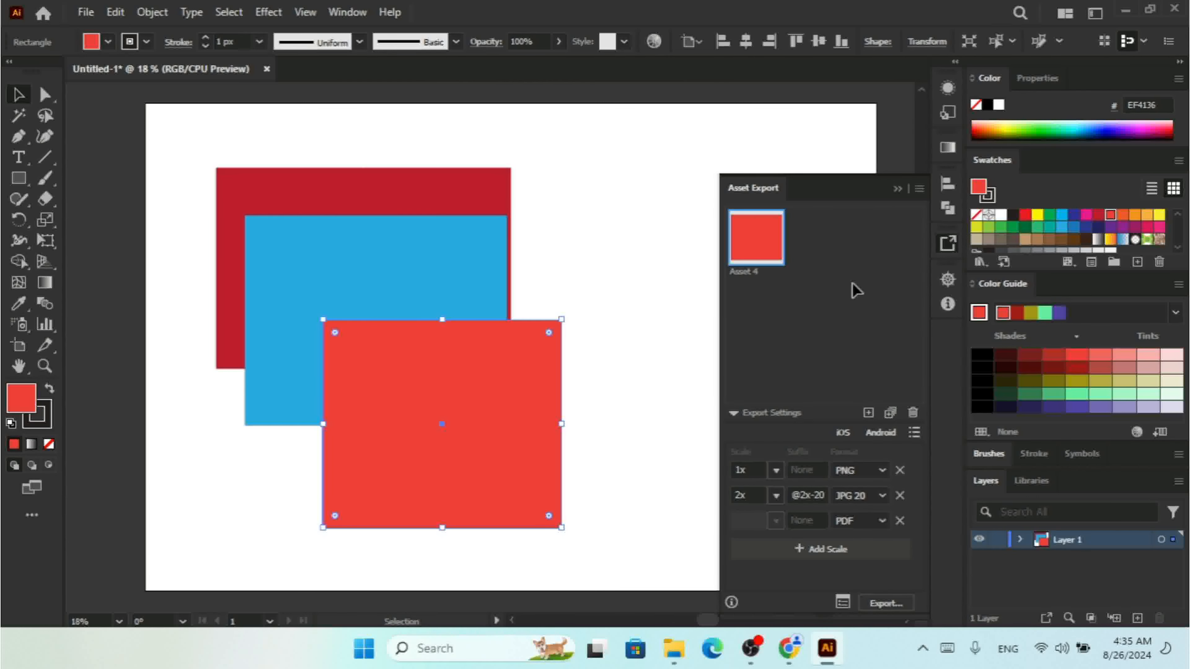
pyautogui.moveTo(572, 163); pyautogui.dragTo(226, 276)
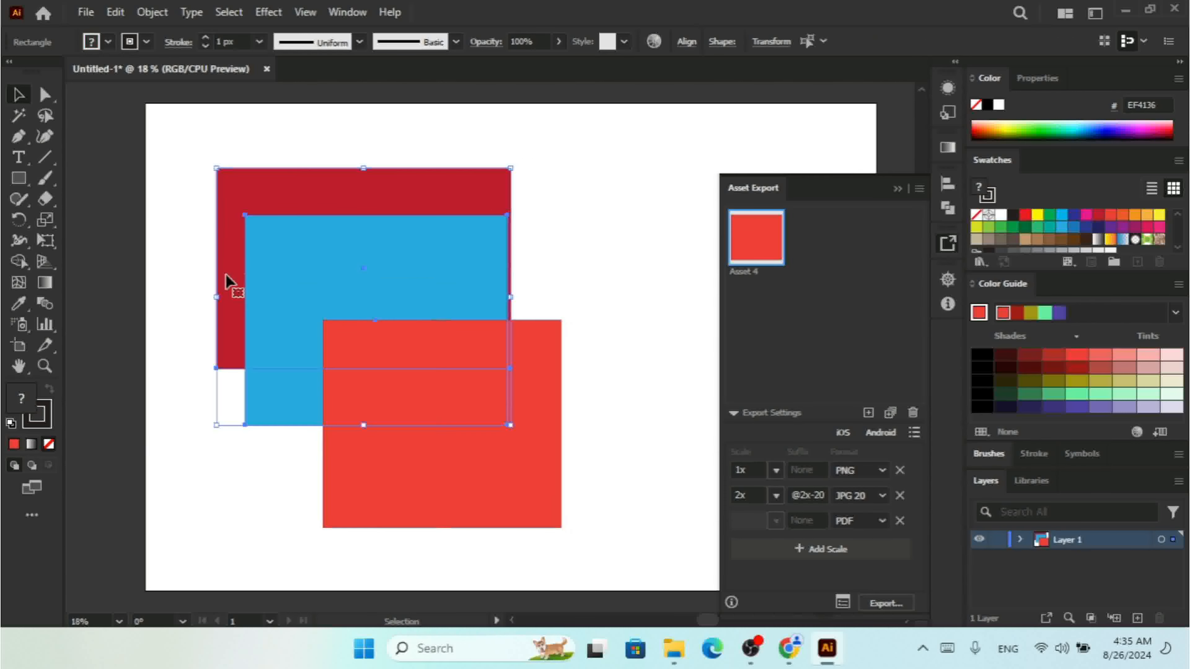
pyautogui.click(890, 413)
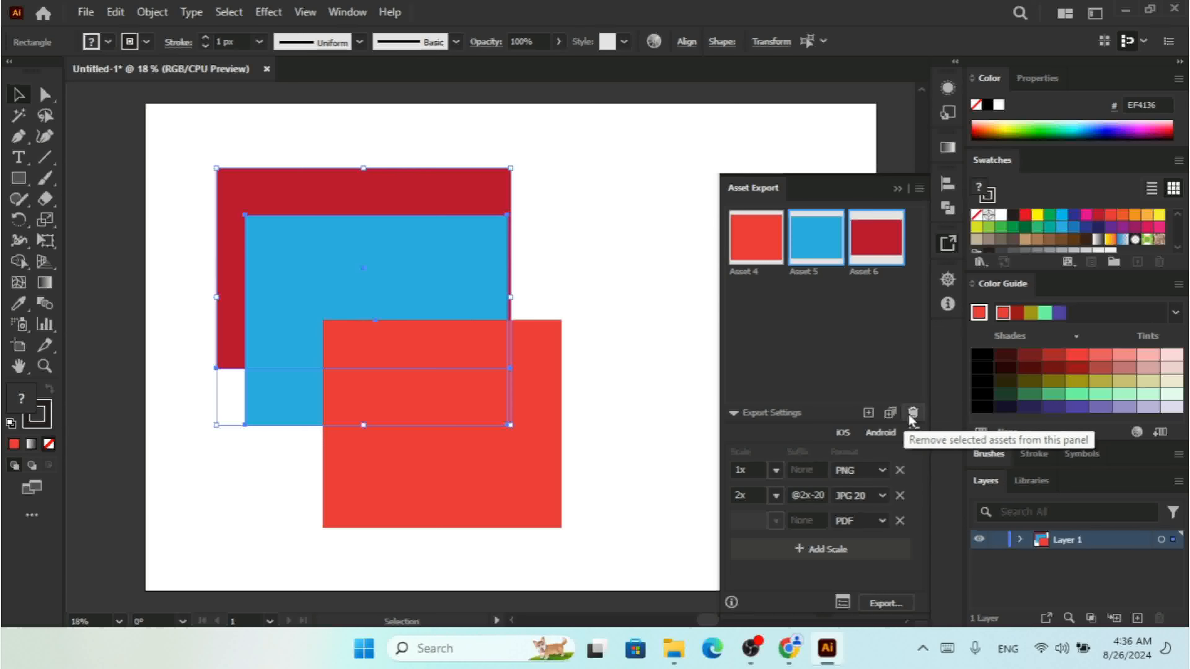
# Apply the iOS export preset, switch to the Android preset, and return to iOS.
pyautogui.click(843, 432)
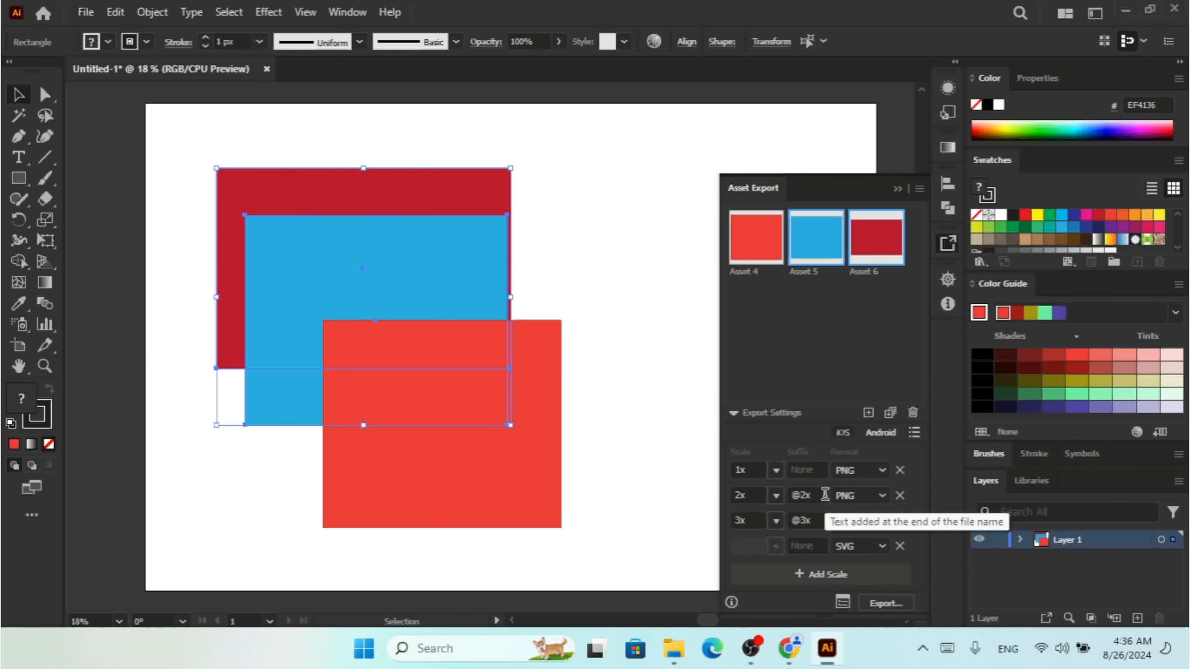
pyautogui.click(883, 435)
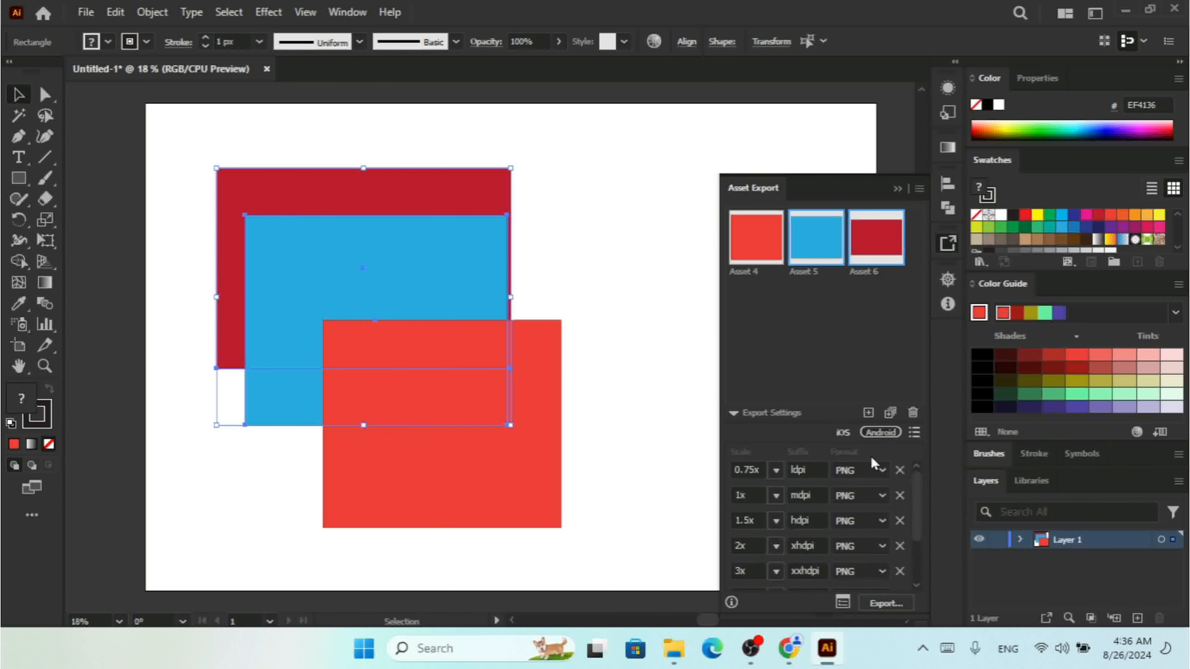
pyautogui.click(914, 432)
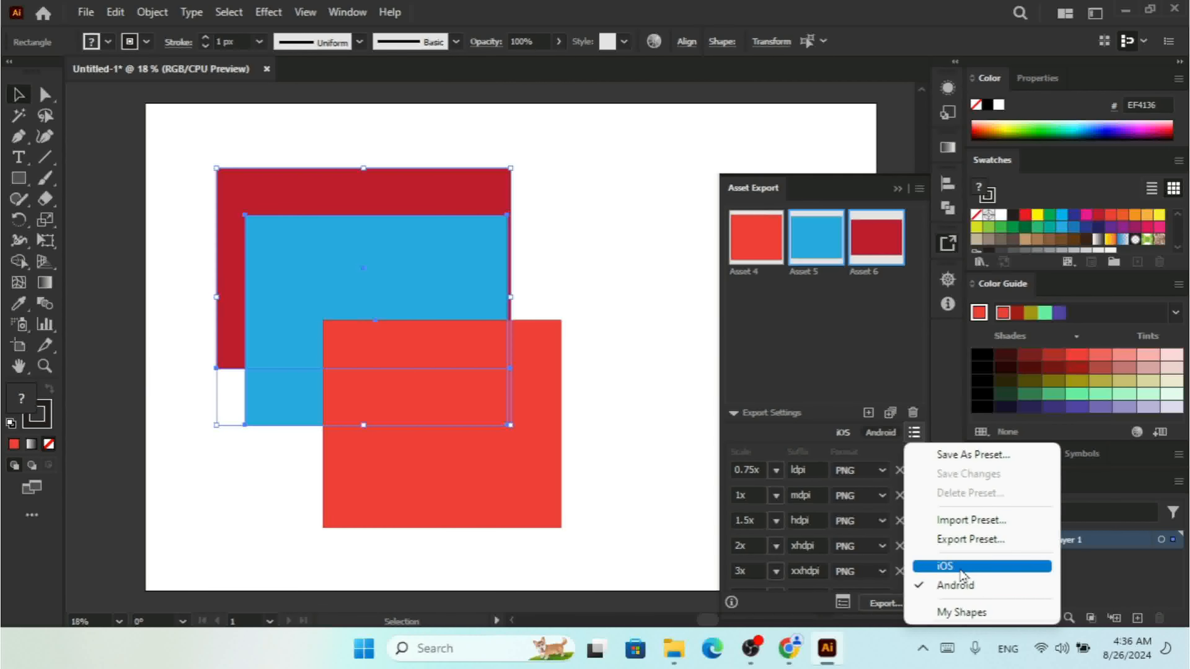
pyautogui.click(951, 566)
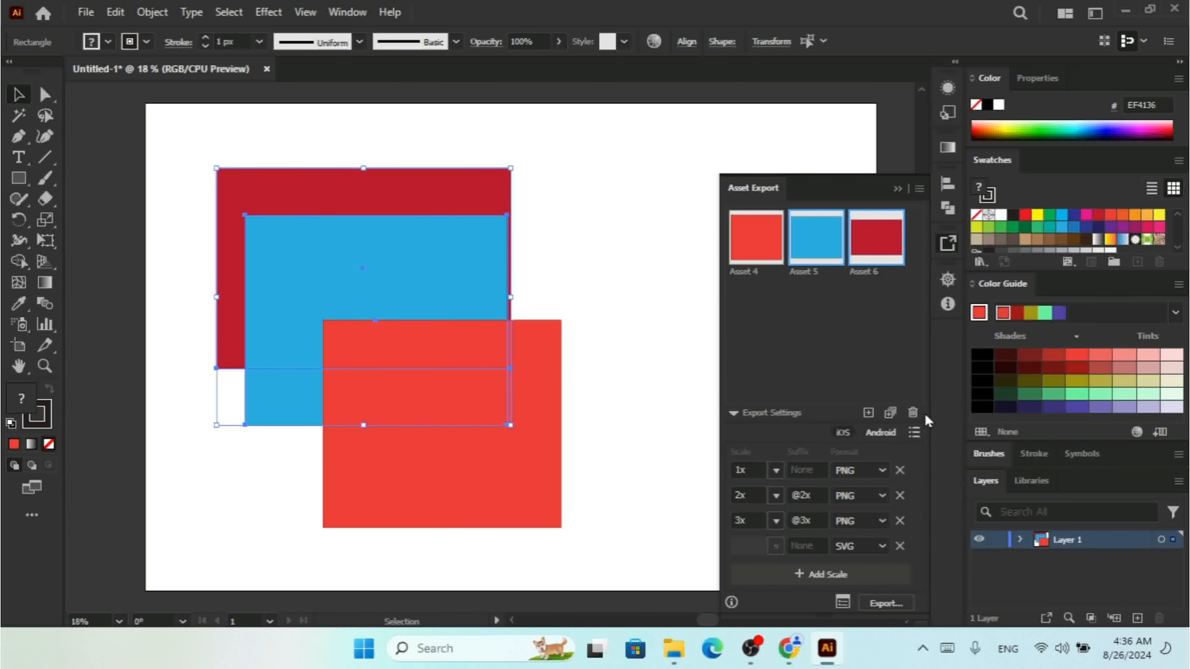
# Load the My Shapes export preset and remove all its PNG scale rows, keeping only the SVG row.
pyautogui.click(915, 433)
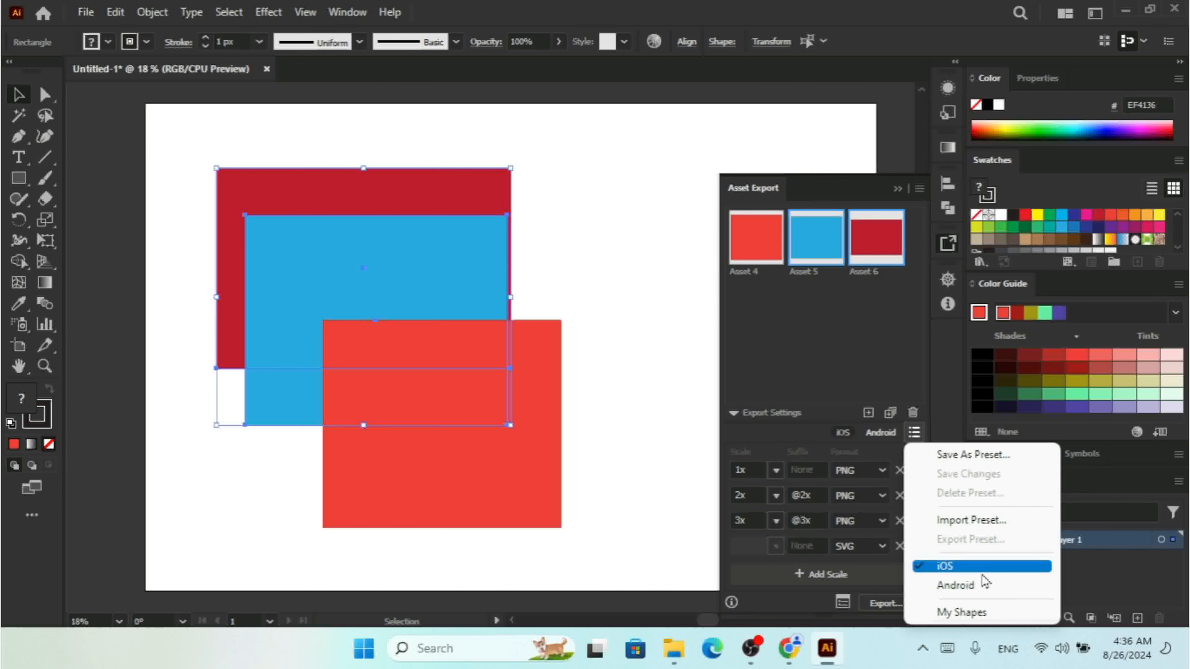
pyautogui.click(977, 614)
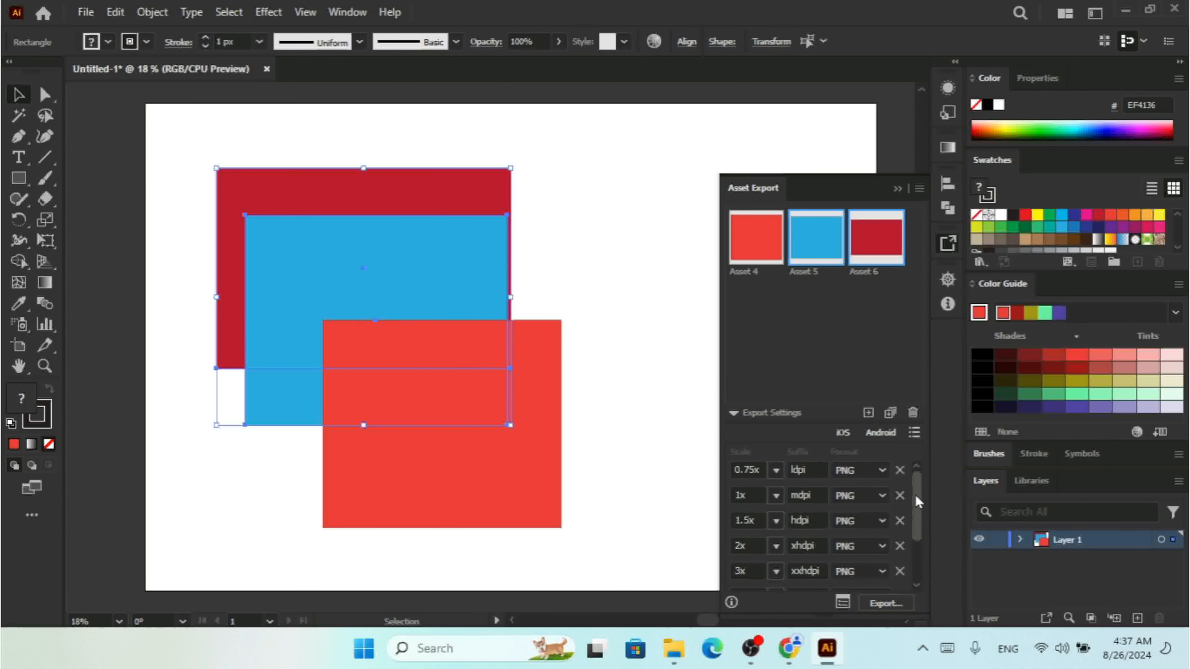
pyautogui.moveTo(916, 494)
pyautogui.mouseDown()
pyautogui.moveTo(919, 541)
pyautogui.moveTo(919, 494)
pyautogui.mouseUp()
pyautogui.click(904, 470)
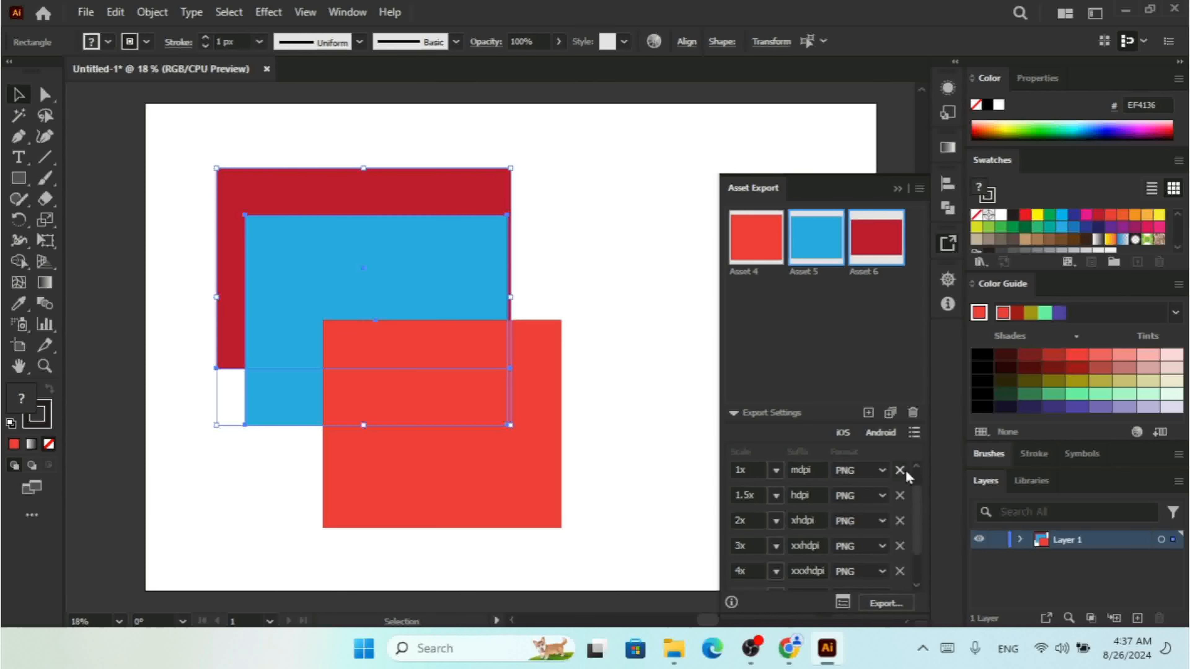
pyautogui.click(905, 469)
pyautogui.click(904, 470)
pyautogui.click(903, 470)
pyautogui.click(905, 470)
pyautogui.click(901, 471)
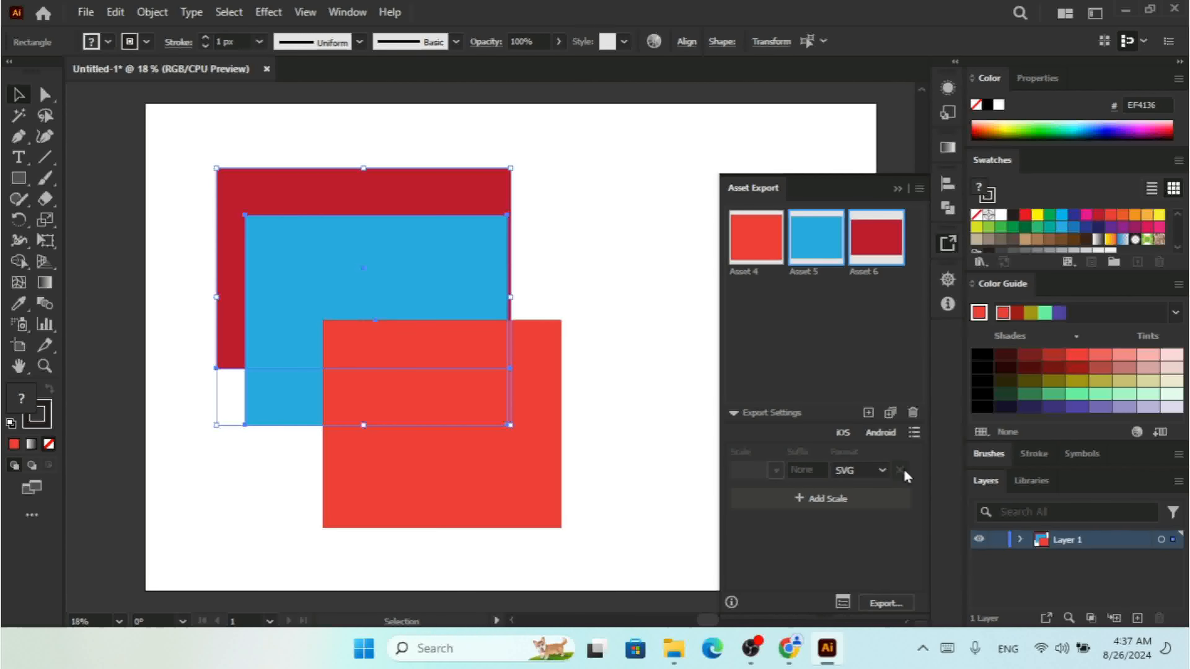
# Set the remaining export row to PNG at 1x and add a second export row in SVG format.
pyautogui.click(872, 470)
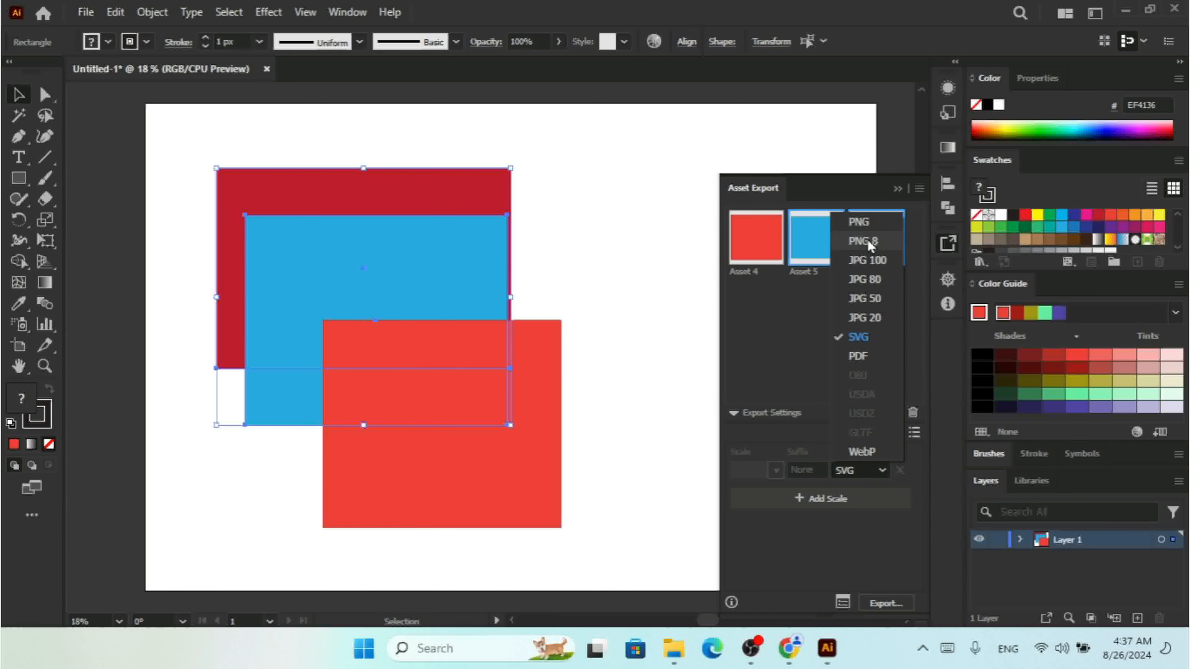
pyautogui.click(861, 222)
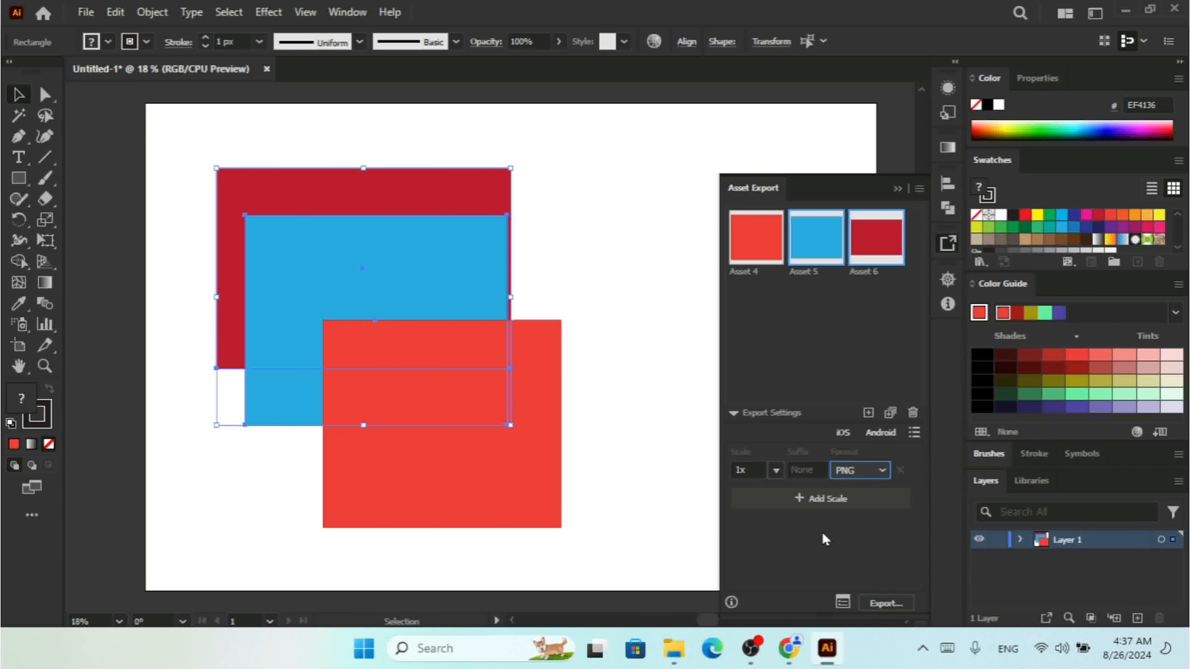
pyautogui.click(799, 500)
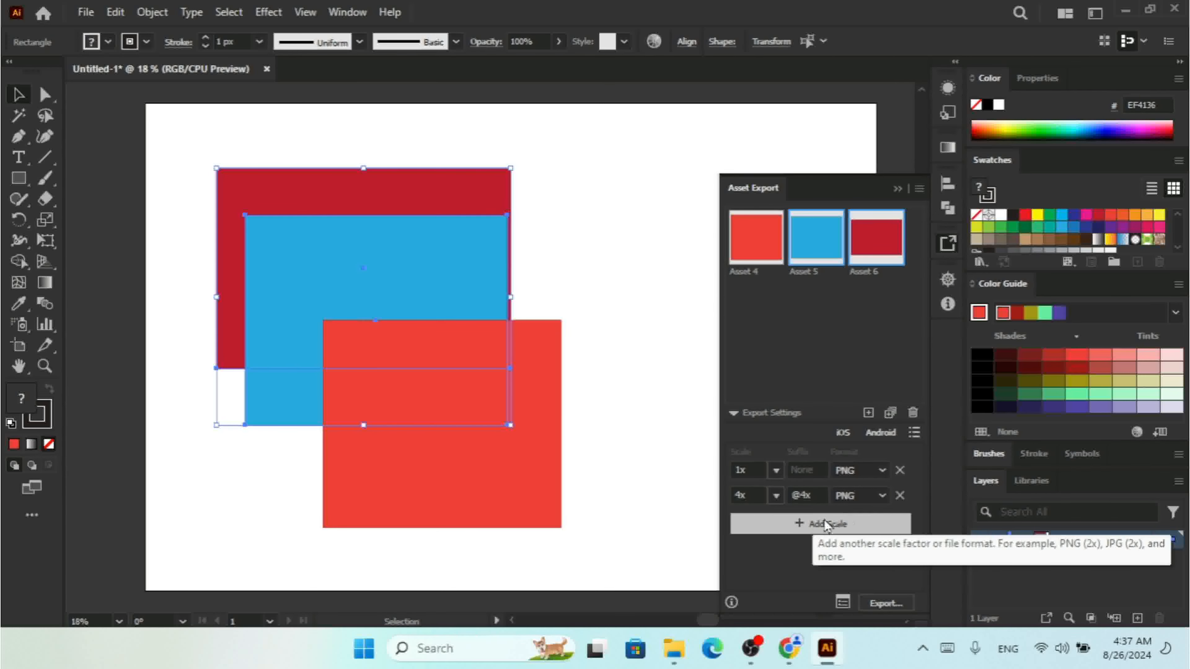
pyautogui.click(873, 498)
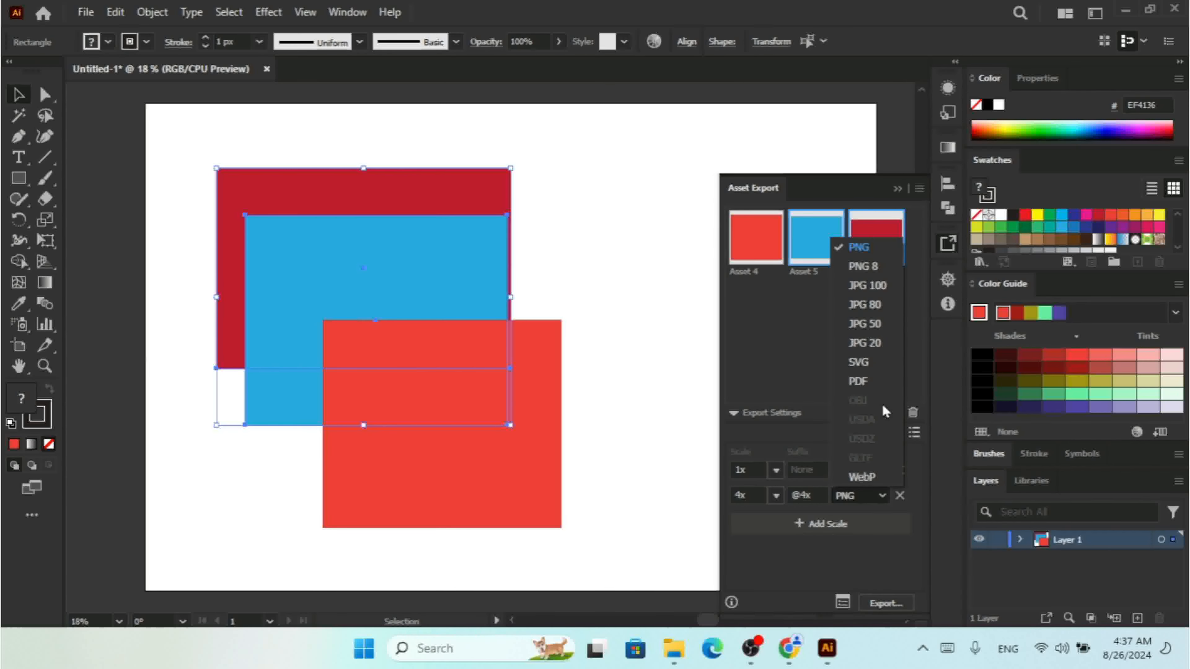
pyautogui.click(865, 366)
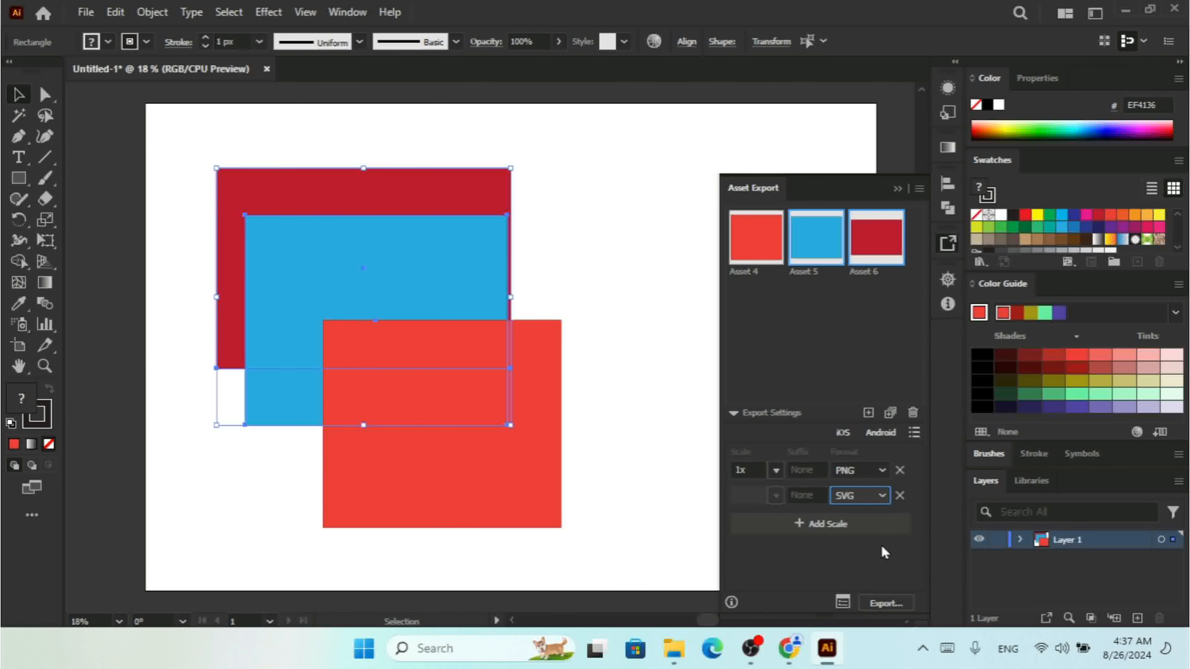
# Switch the asset thumbnails to List View and back to Grid View.
pyautogui.click(920, 192)
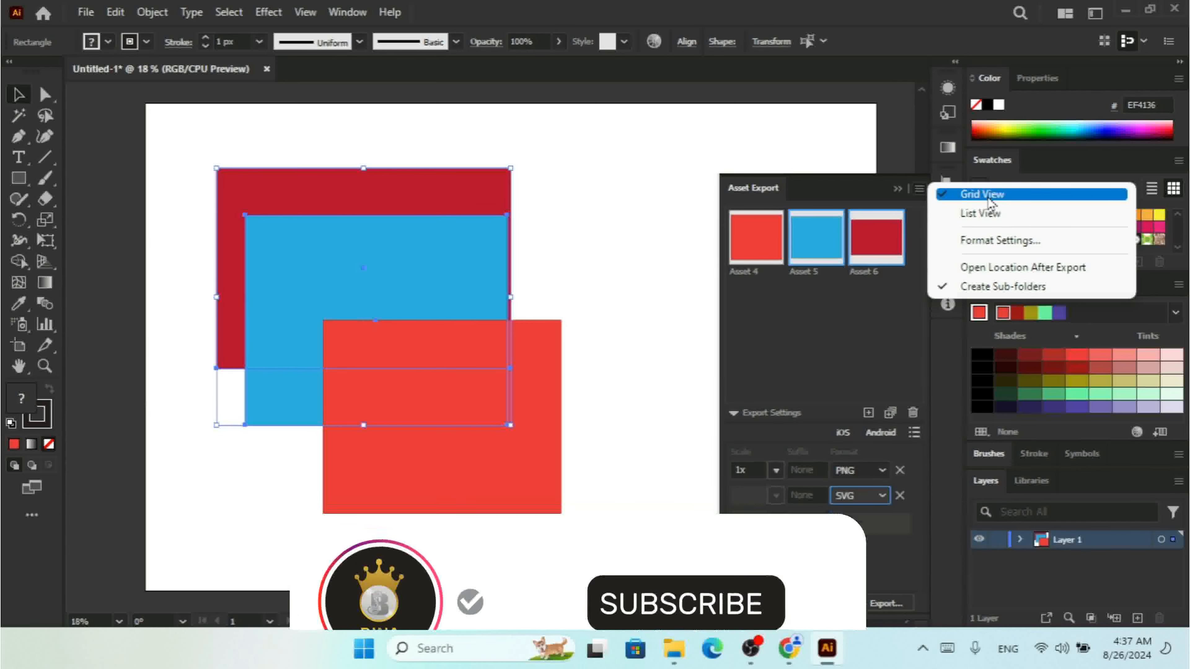
pyautogui.click(989, 214)
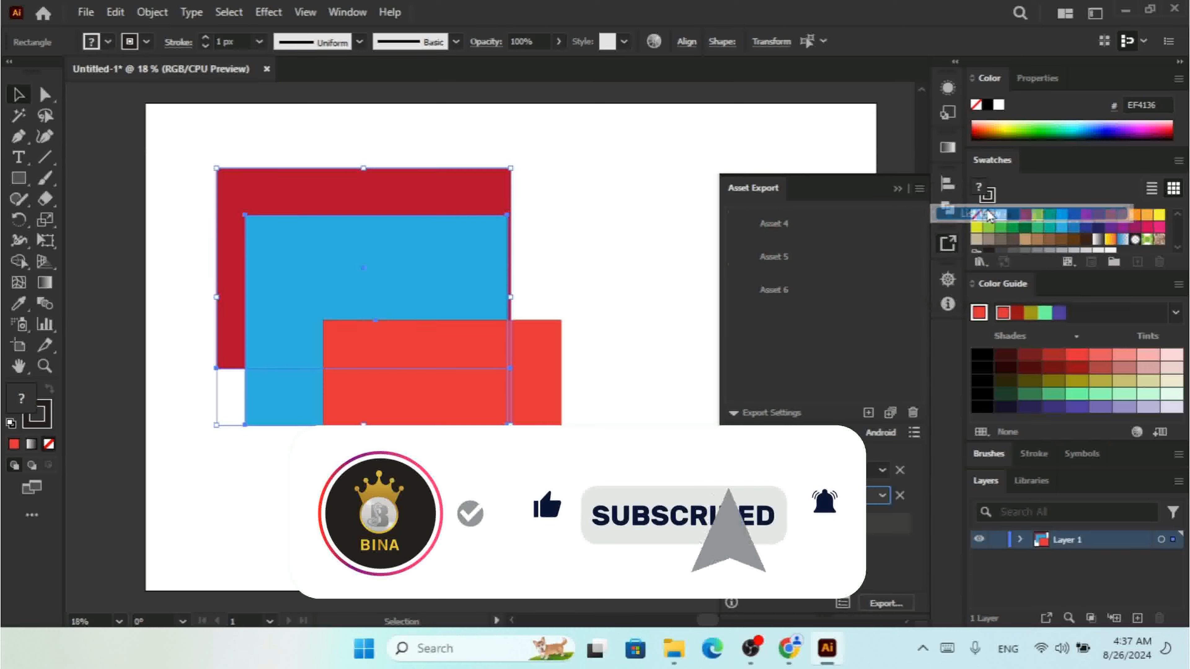
pyautogui.click(919, 188)
pyautogui.click(977, 195)
# Enable Open Location After Export and disable Create Sub-folders for the asset export.
pyautogui.click(920, 188)
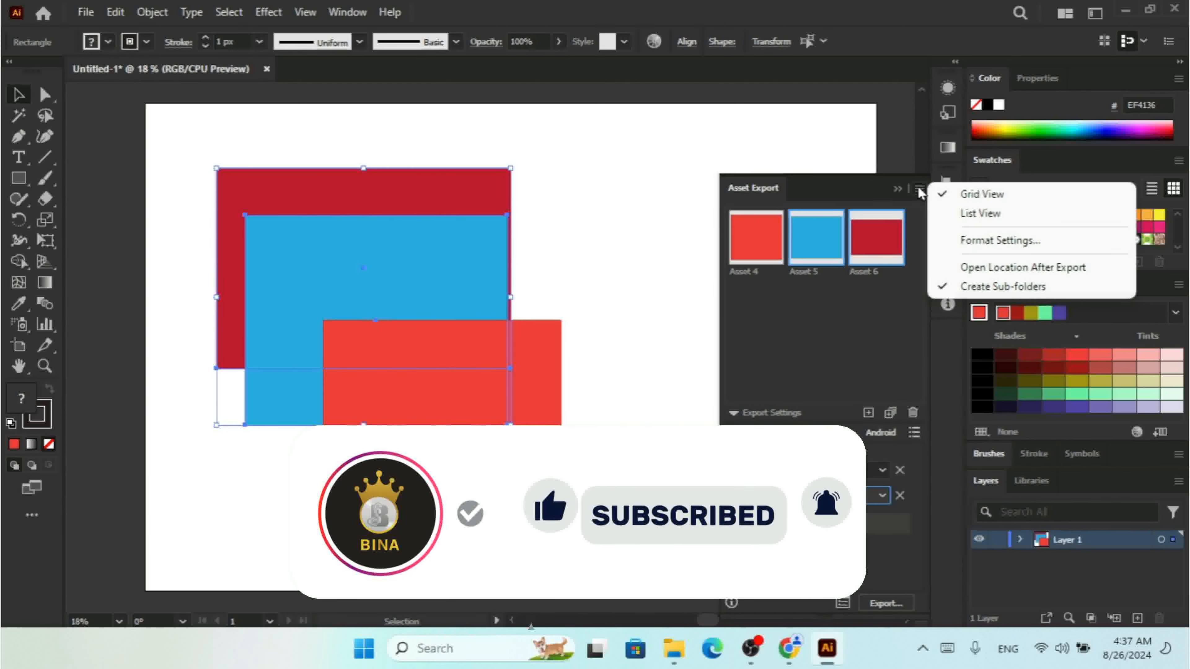
pyautogui.click(1014, 272)
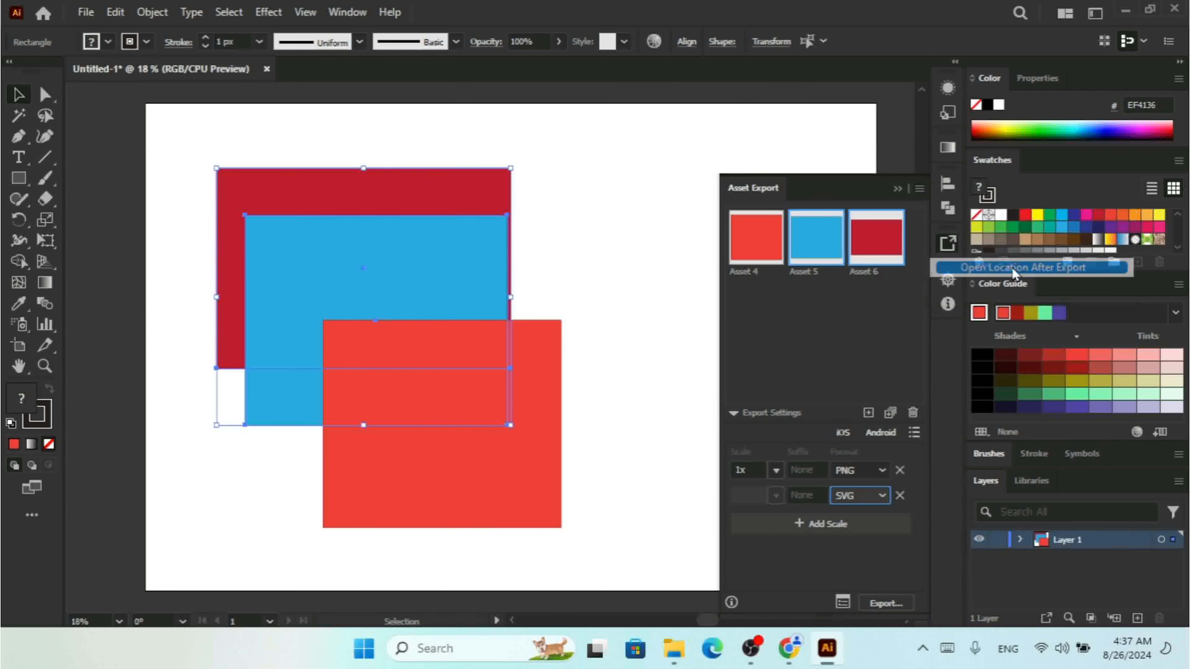
pyautogui.click(919, 190)
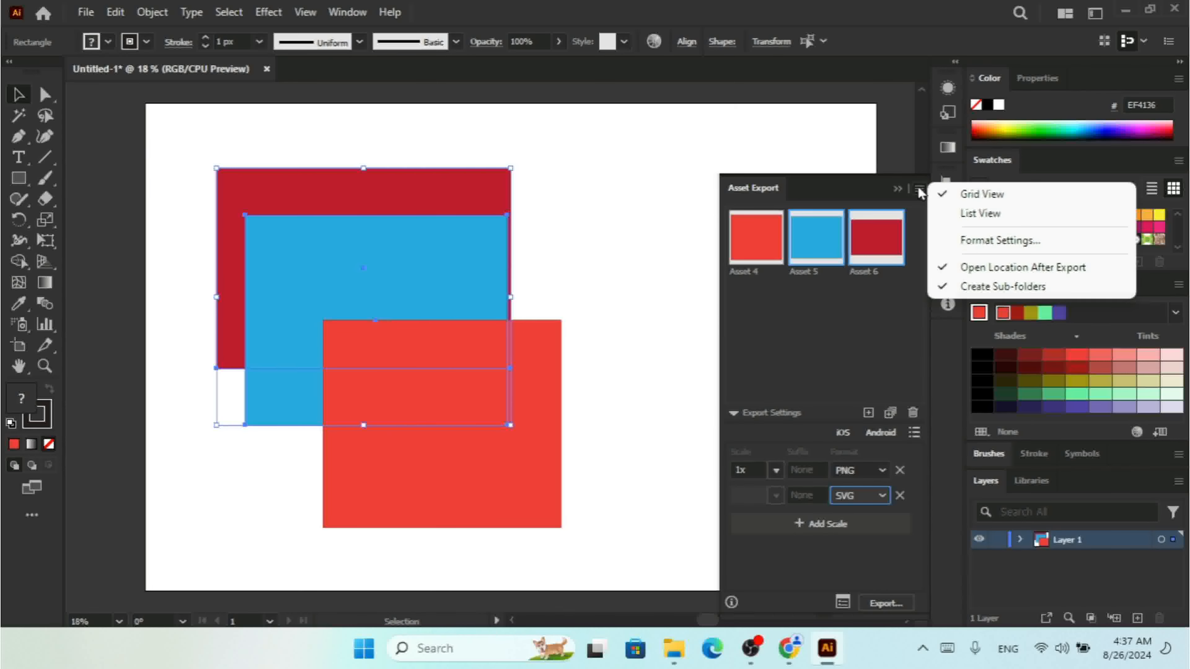
pyautogui.click(994, 291)
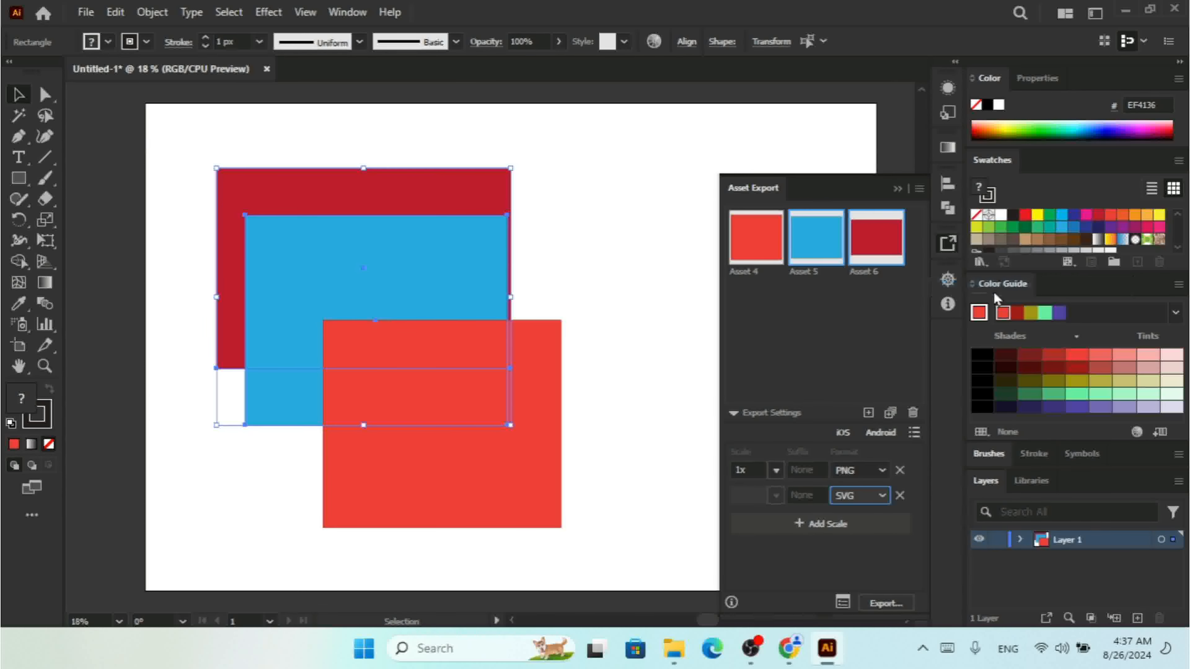
# Review the export Format Settings for PNG, JPG 100 color models, SVG, PDF presets and WebP, leaving them unsaved.
pyautogui.click(919, 188)
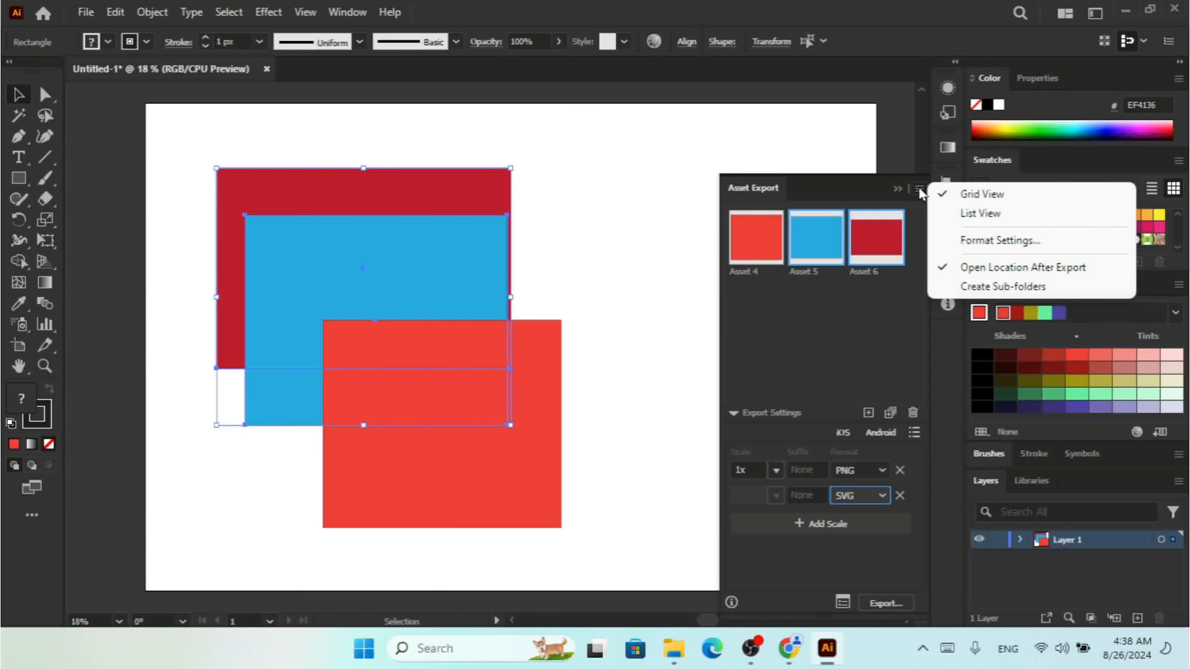
pyautogui.click(994, 252)
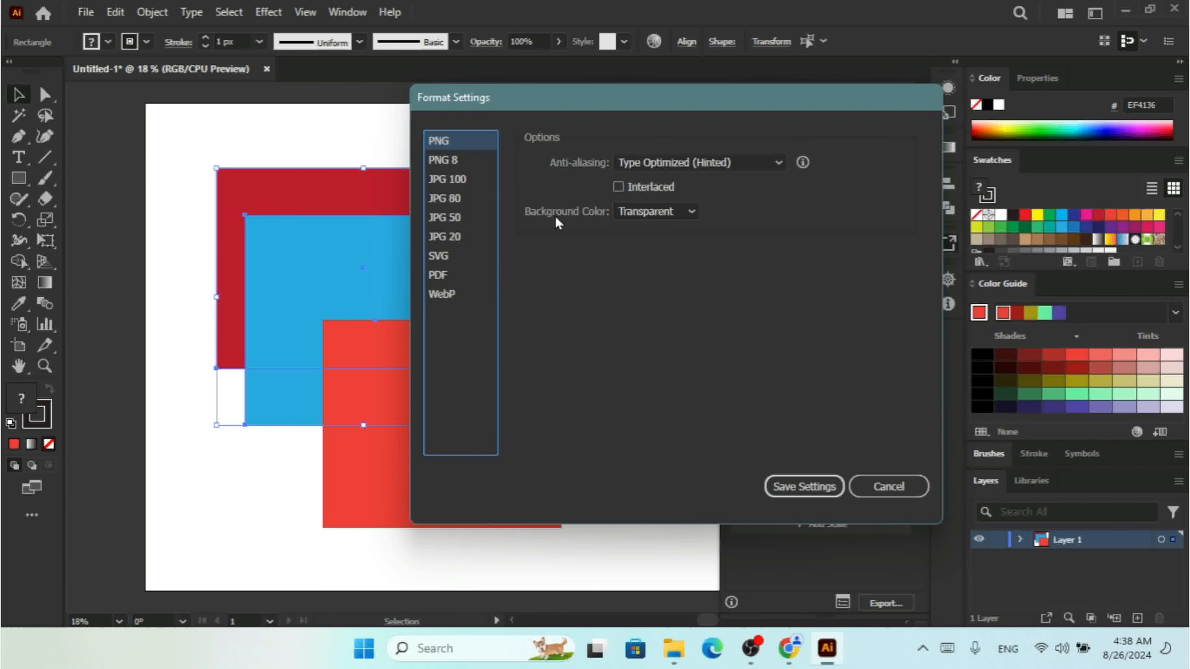
pyautogui.click(445, 180)
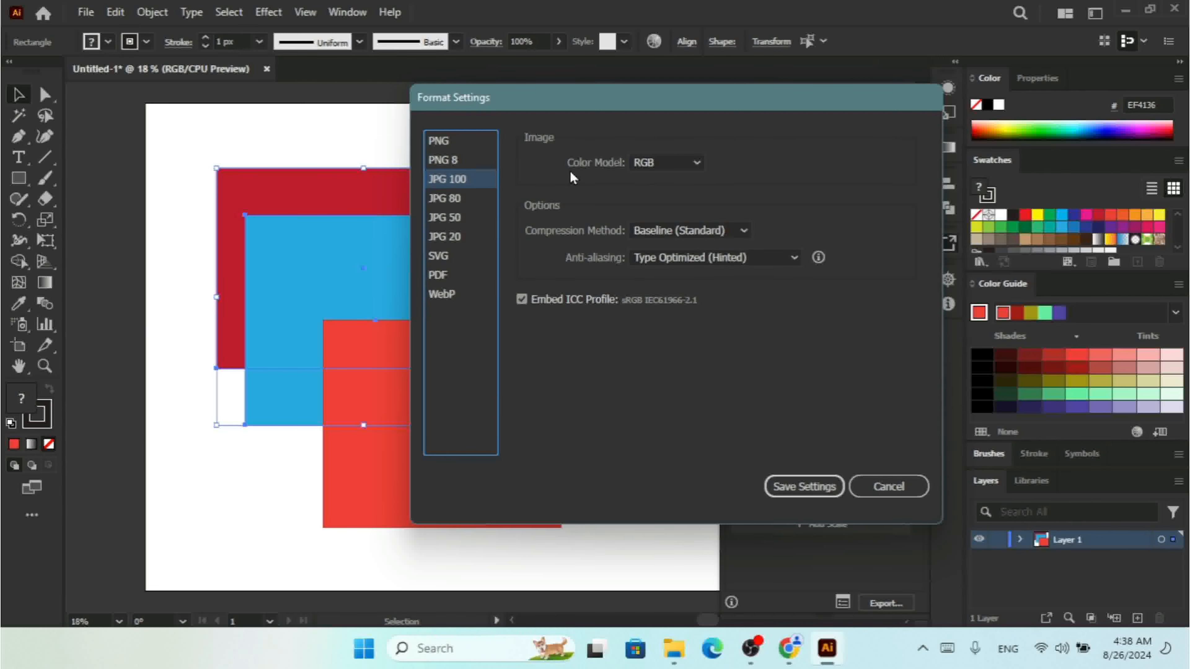
pyautogui.click(662, 162)
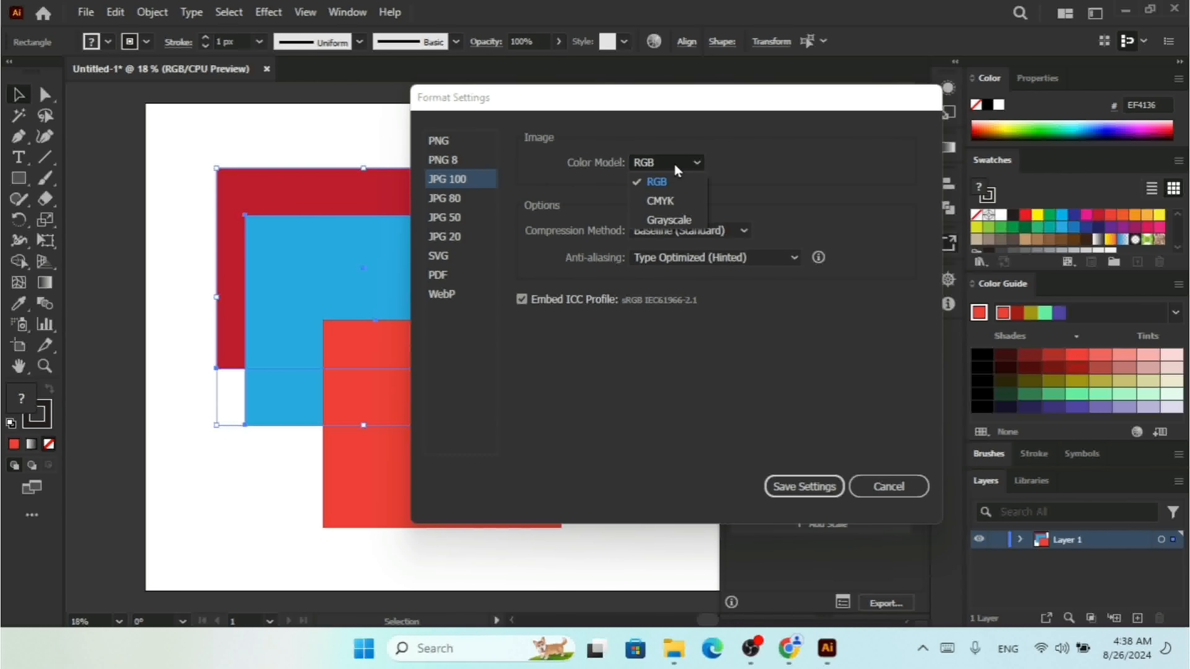
pyautogui.click(765, 190)
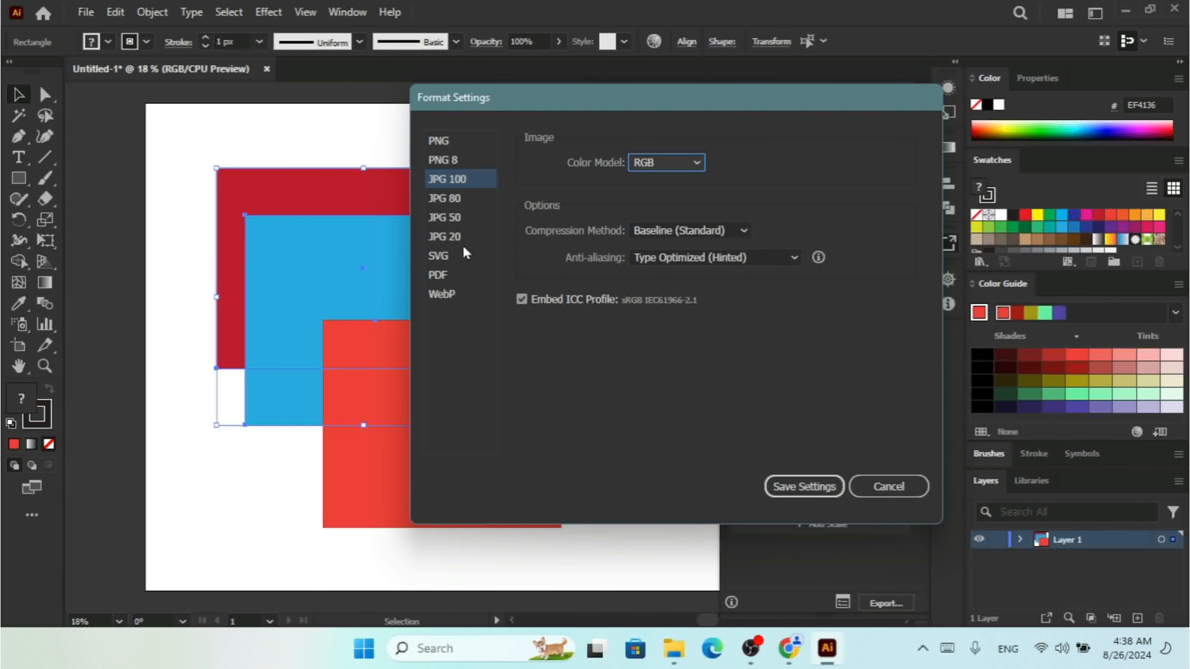
pyautogui.click(441, 257)
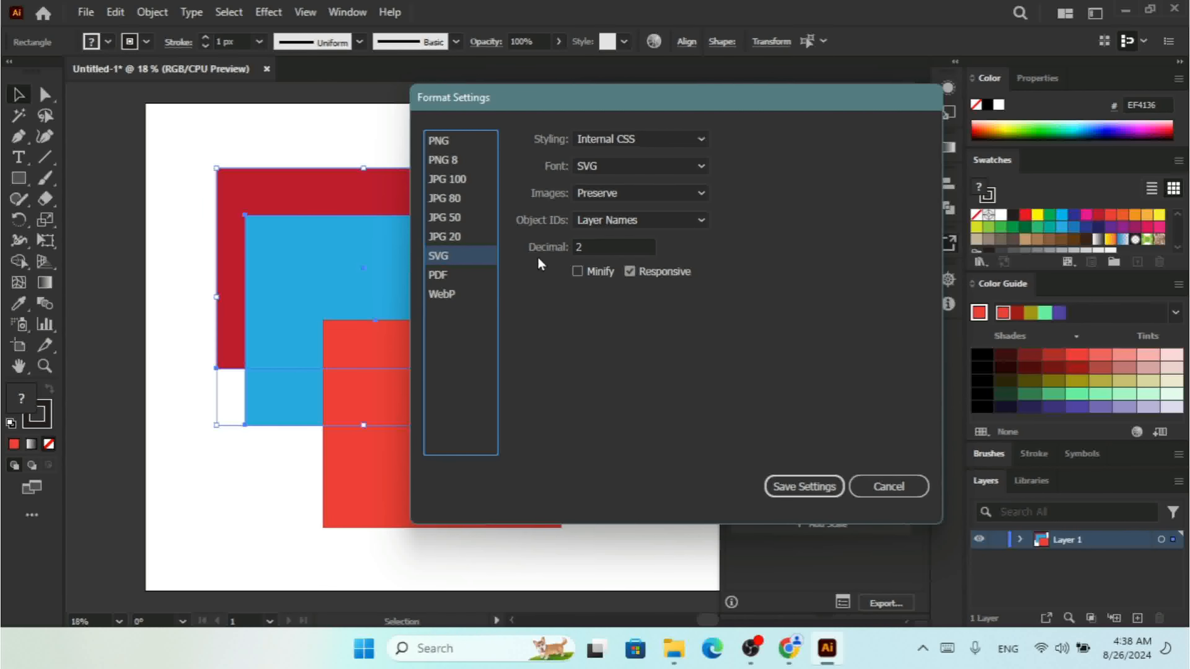
pyautogui.click(436, 278)
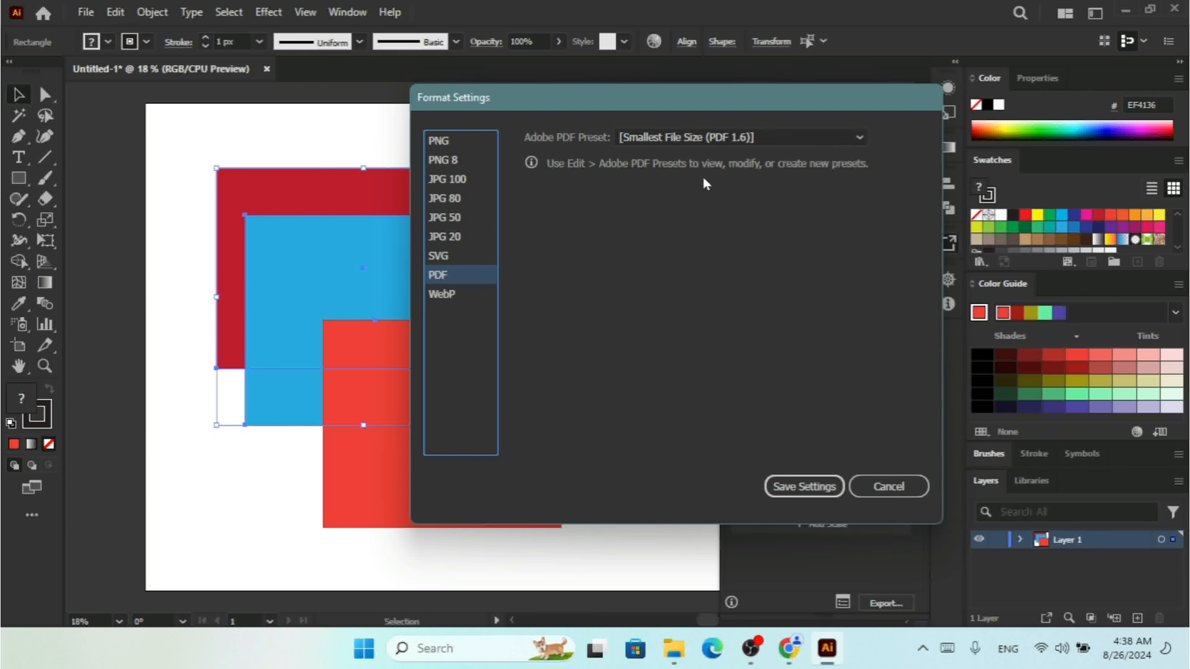
pyautogui.click(785, 139)
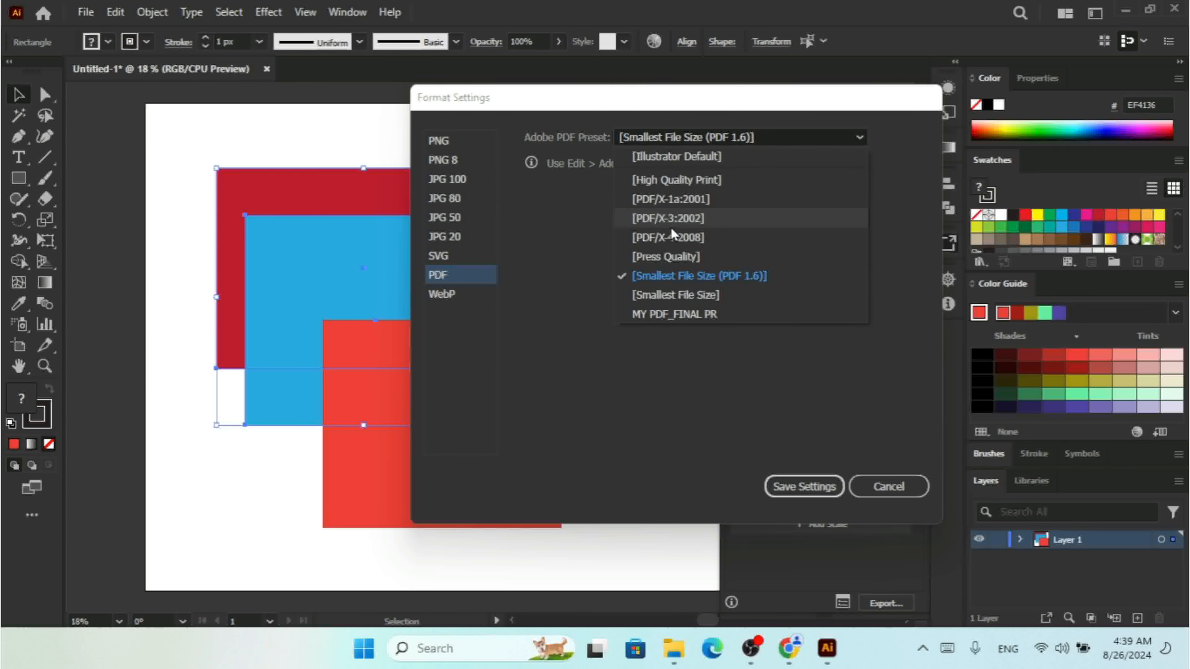
pyautogui.click(558, 240)
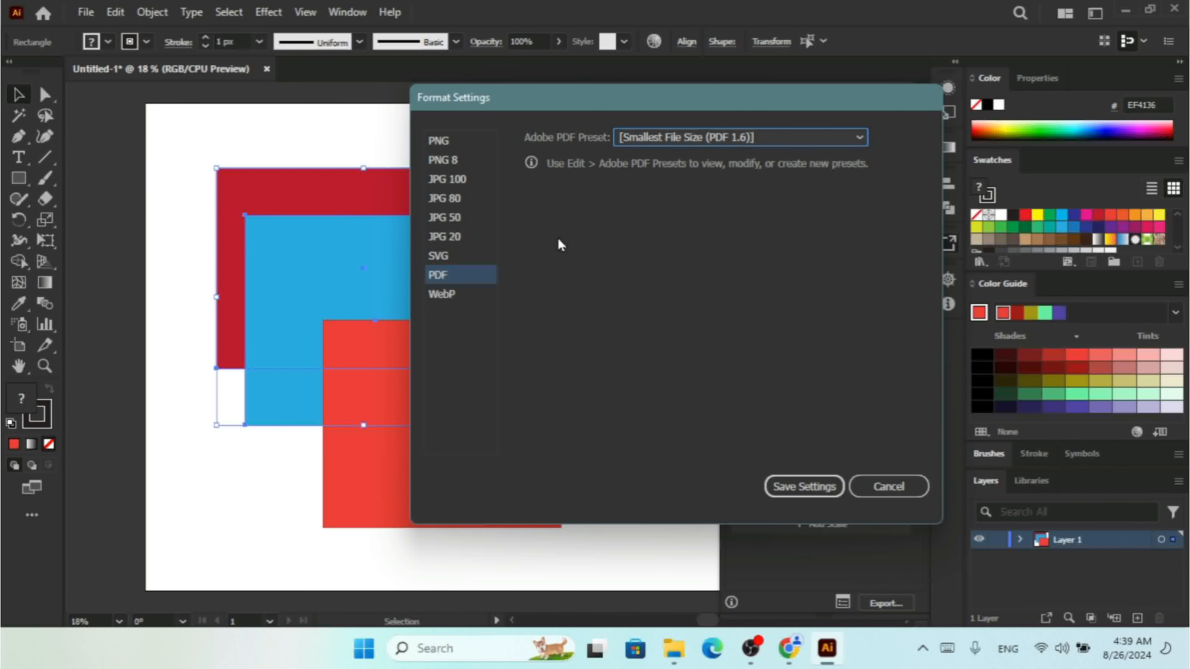
pyautogui.click(450, 300)
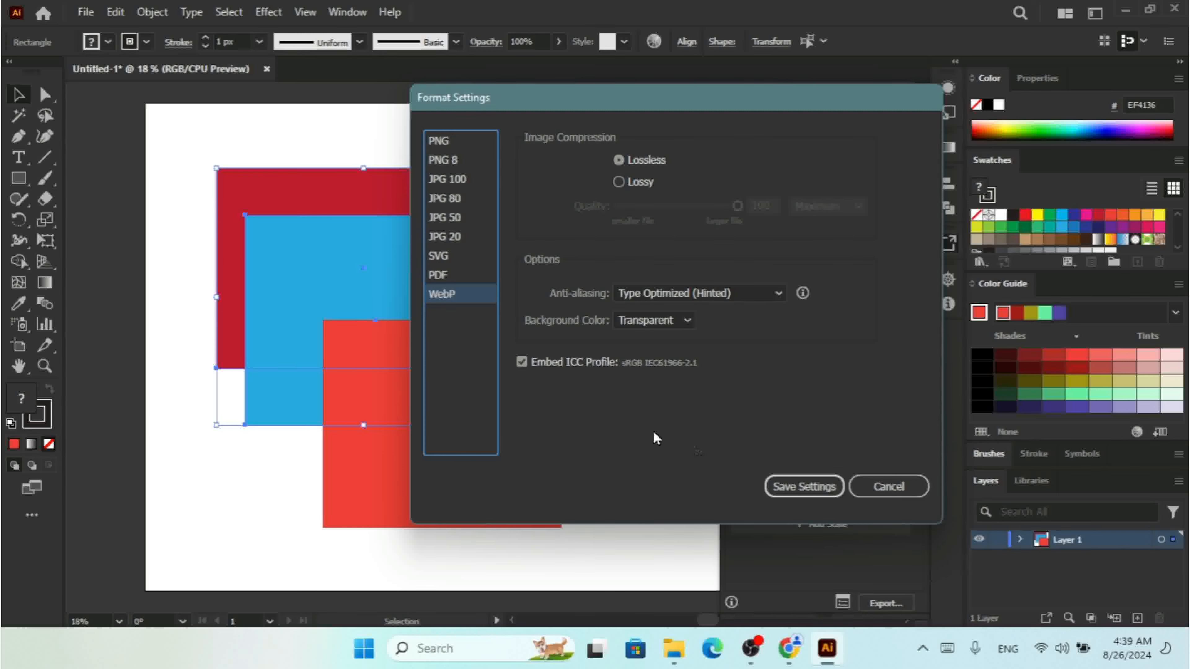
pyautogui.click(916, 487)
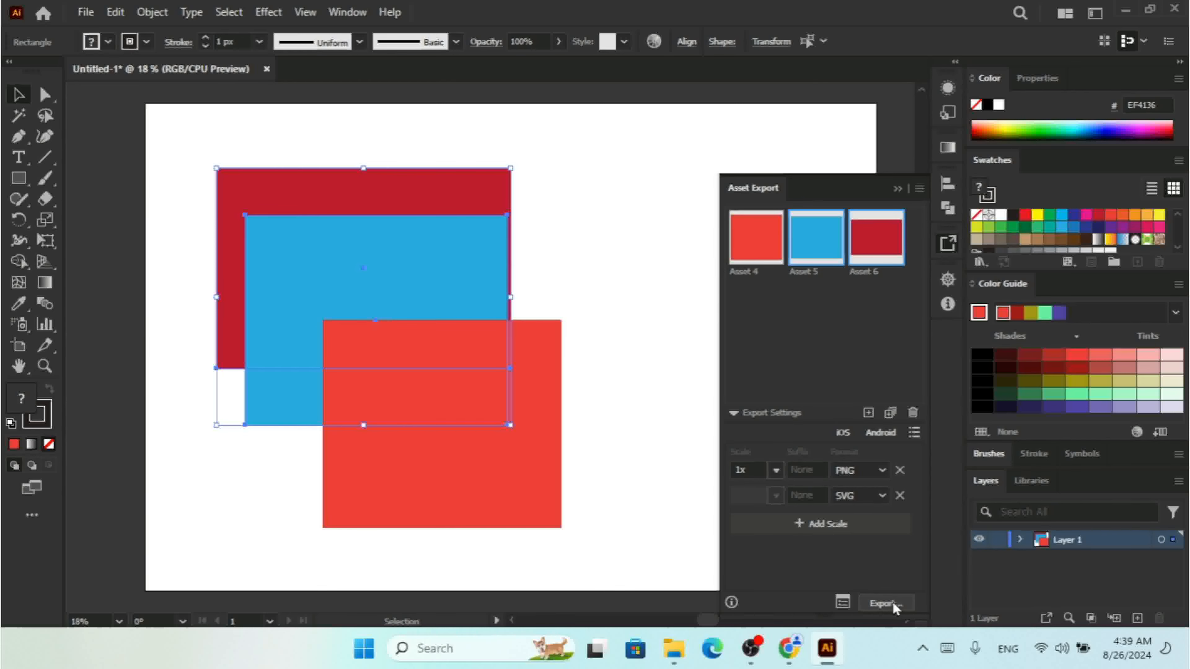
# Open the Export for Screens dialog and view the Artboards export options, returning to the Assets view.
pyautogui.click(841, 602)
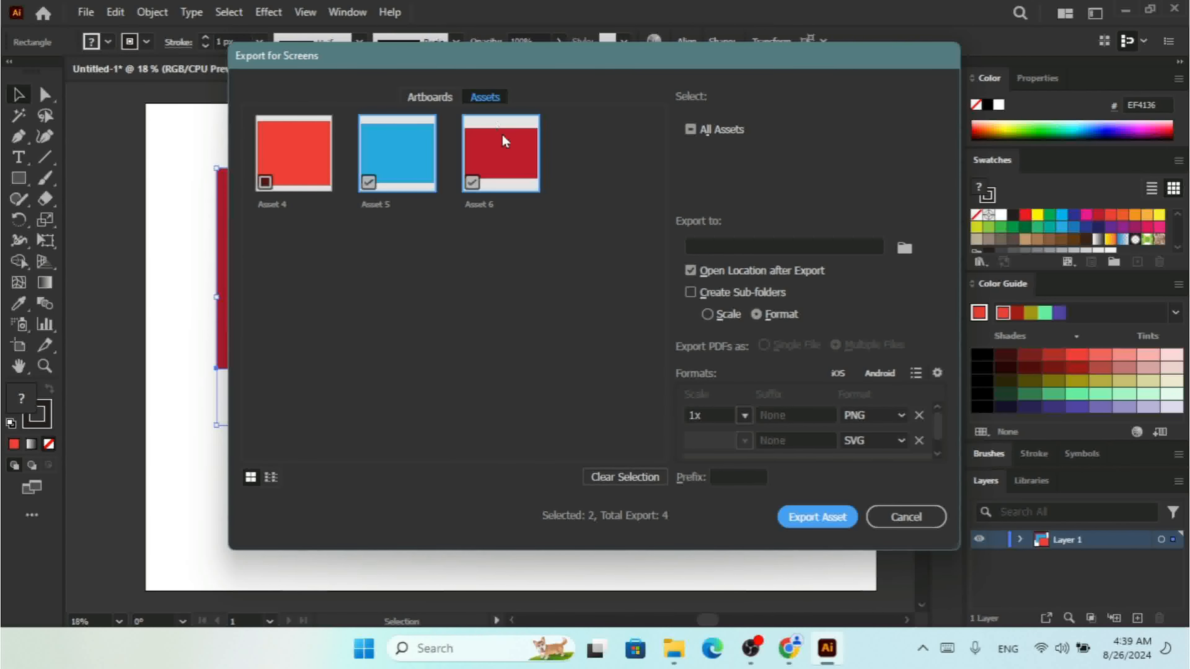
pyautogui.click(434, 97)
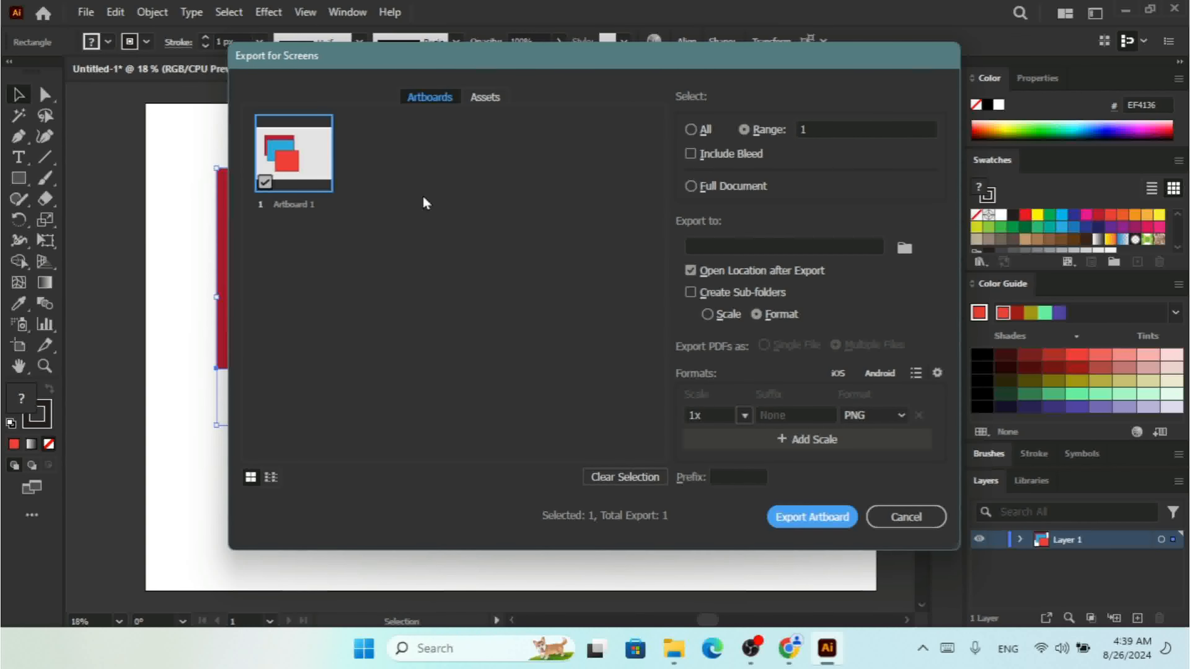
pyautogui.click(359, 136)
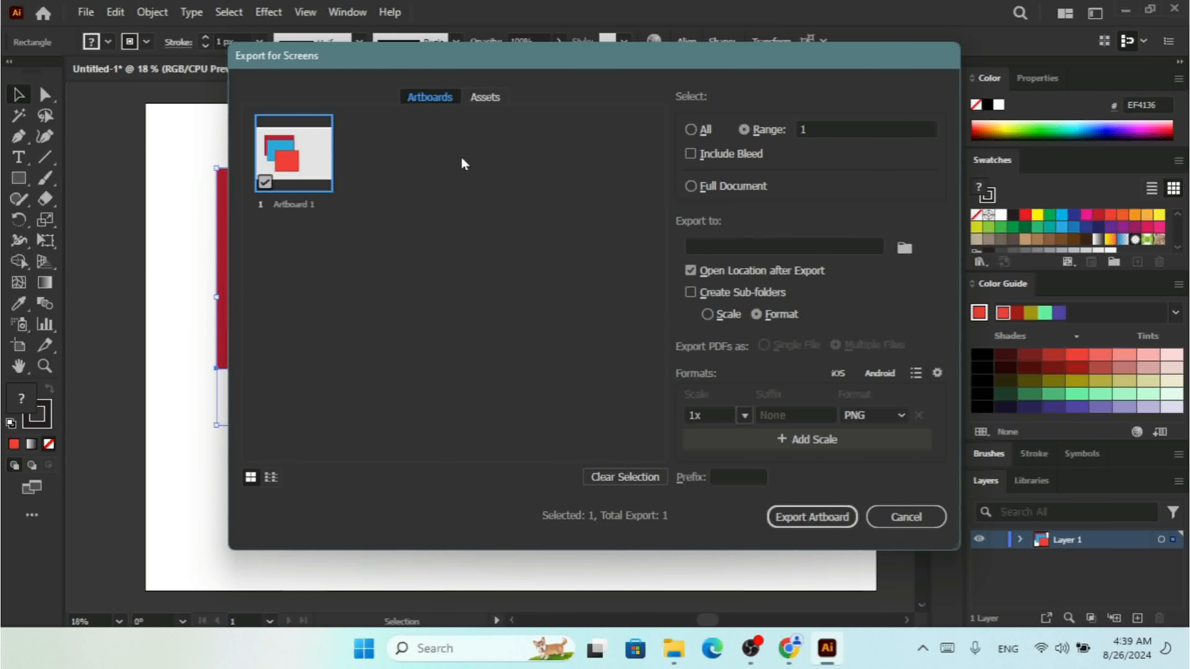
pyautogui.click(485, 97)
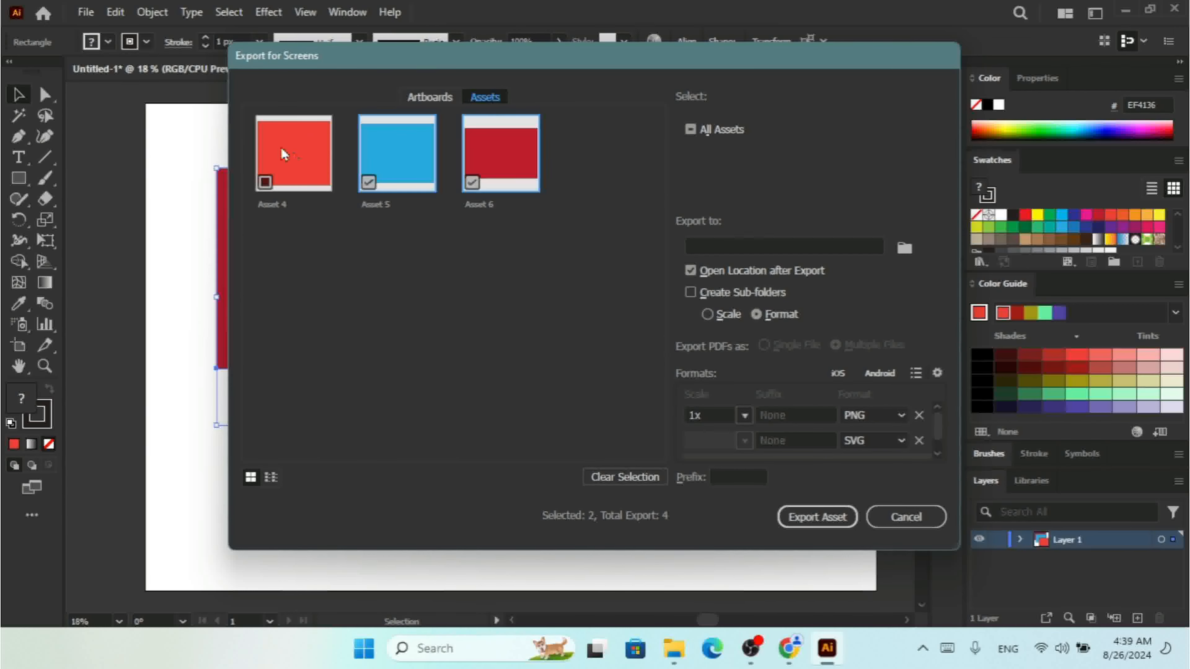
# Select all assets for export and enable Create Sub-folders organized by Format.
pyautogui.click(691, 130)
pyautogui.click(692, 131)
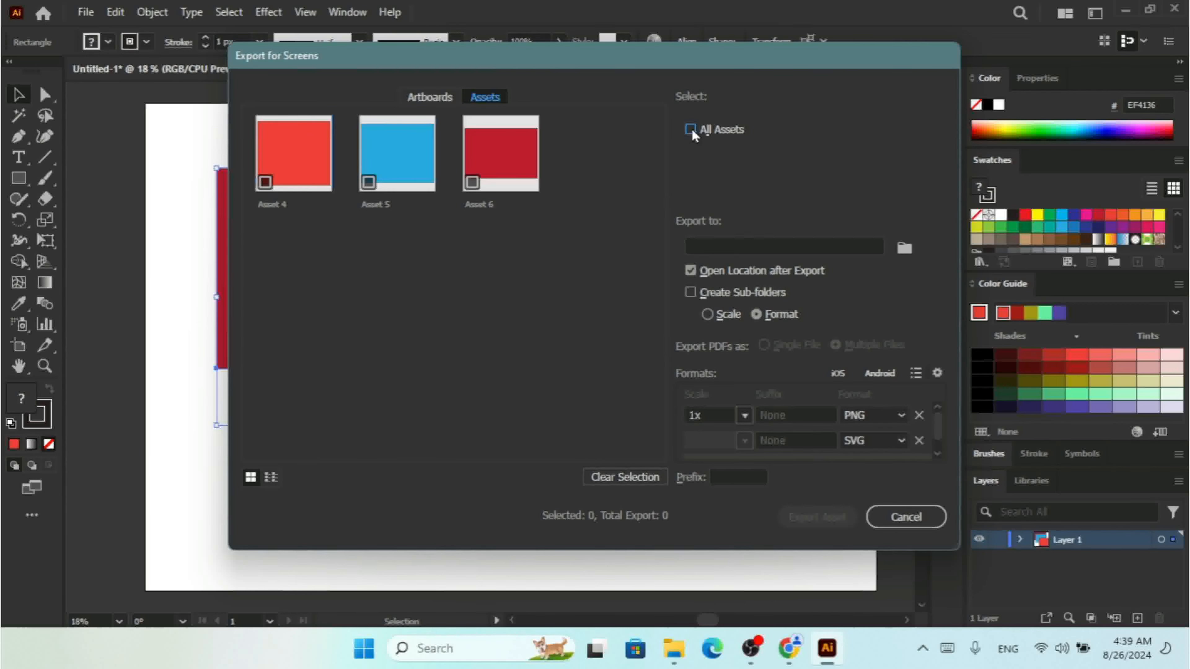
pyautogui.click(692, 131)
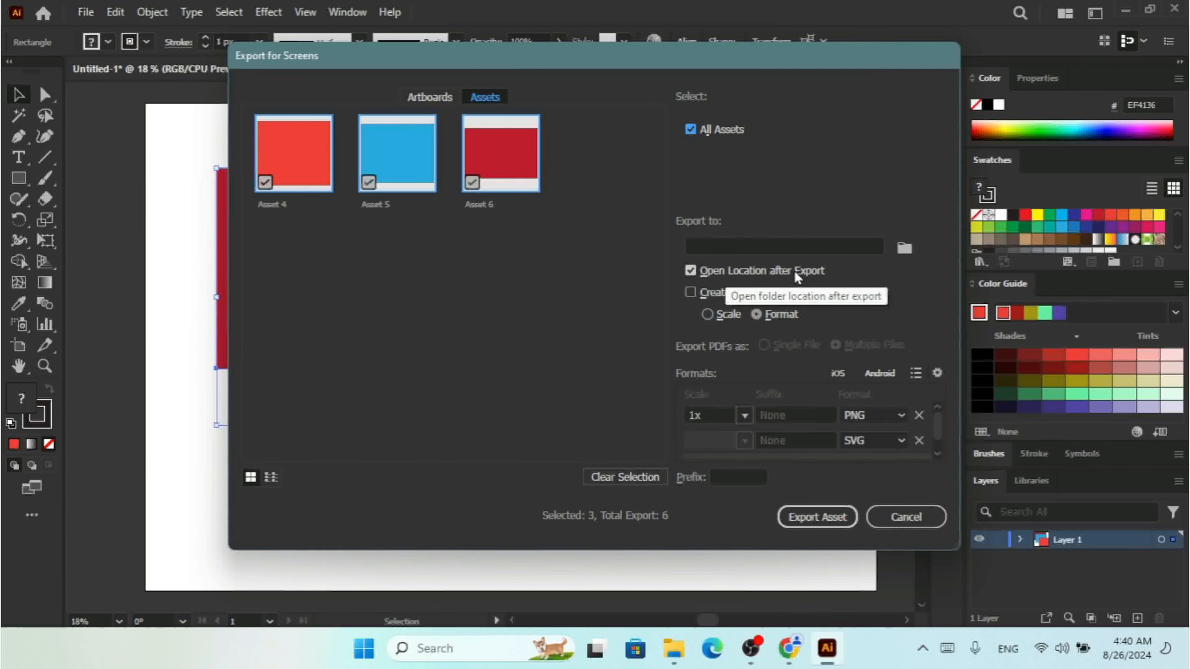
pyautogui.click(695, 293)
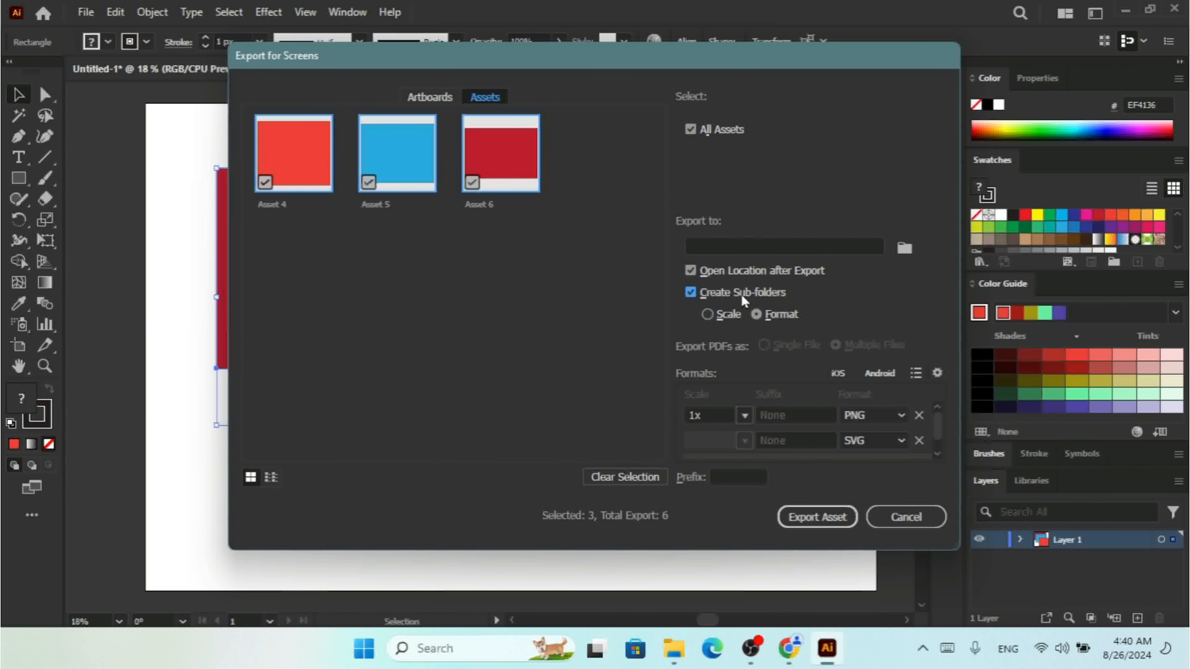
pyautogui.click(719, 317)
pyautogui.click(758, 315)
# View the format settings from Export for Screens and close both dialogs without exporting.
pyautogui.click(936, 373)
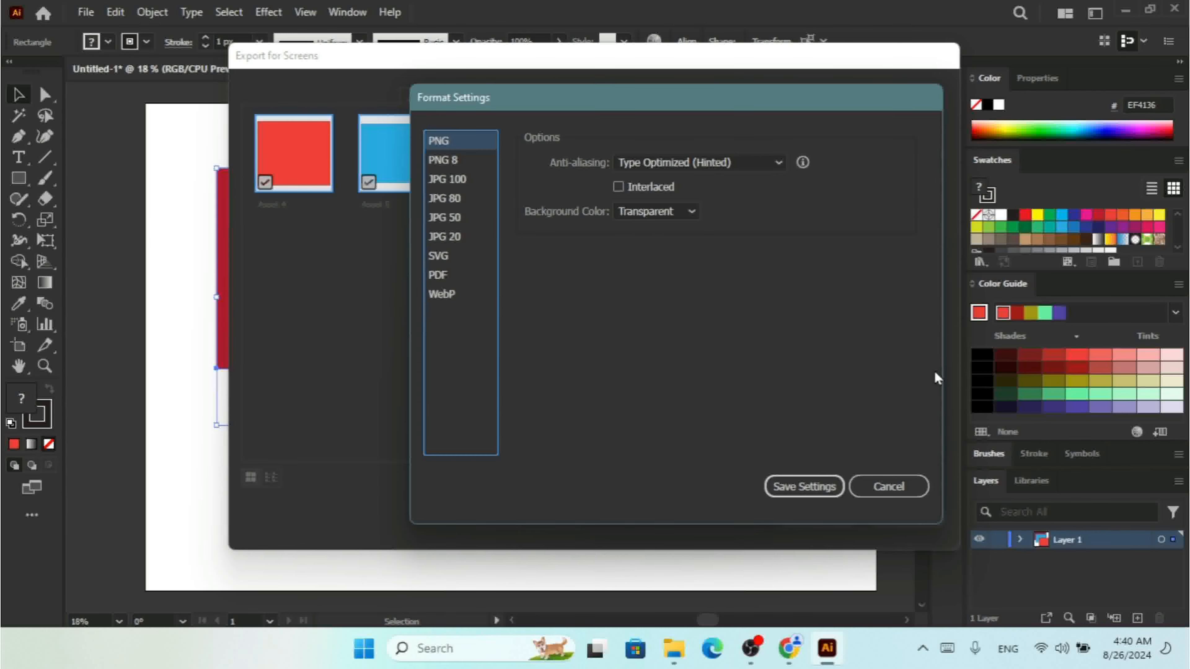
pyautogui.click(888, 486)
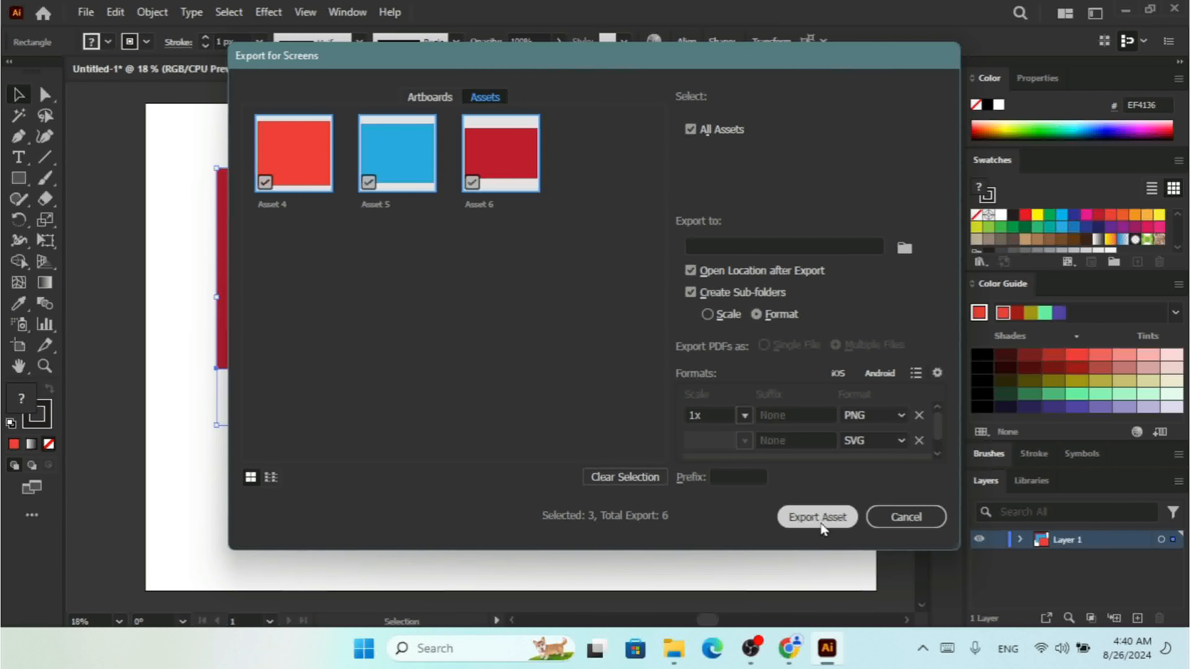
pyautogui.click(911, 523)
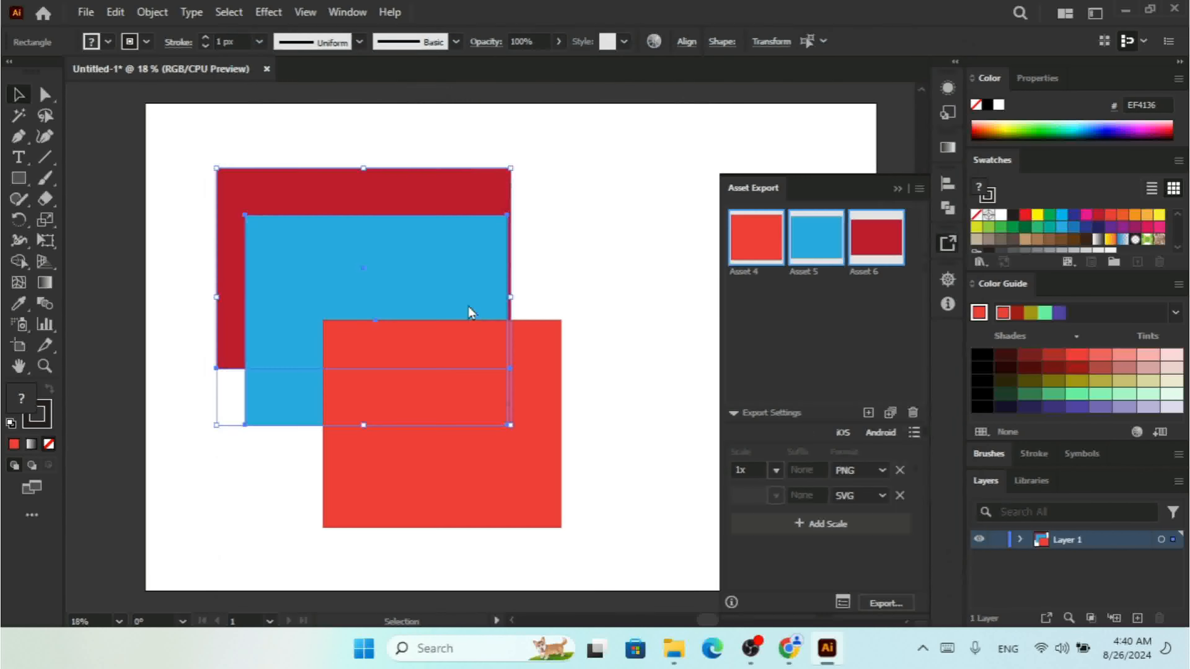
# Collapse the Asset Export panel and delete all three colored rectangles from the artboard.
pyautogui.click(897, 190)
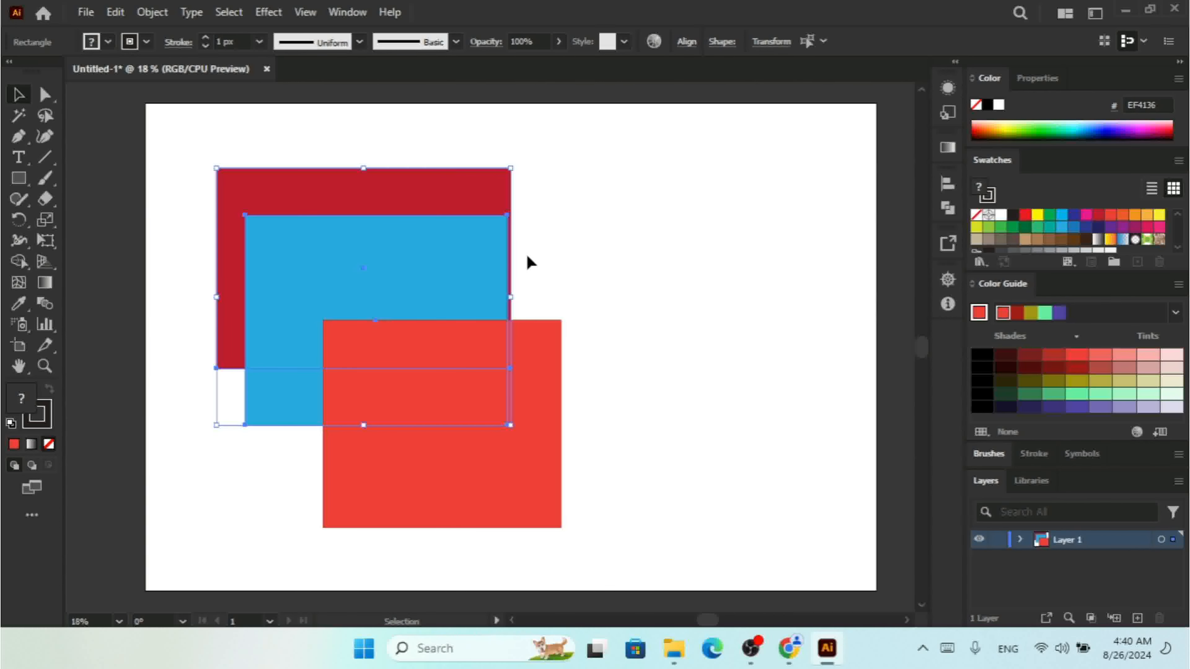
pyautogui.press('Delete')
pyautogui.click(477, 390)
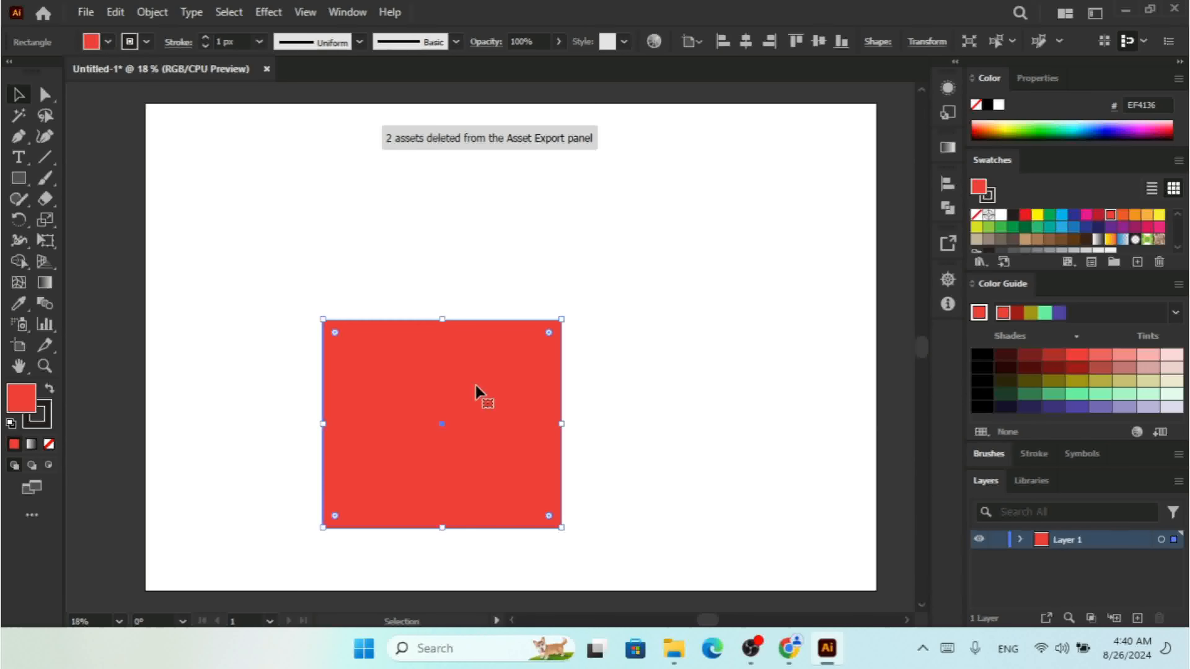
pyautogui.press('Delete')
# Open the Attributes panel and try to enable Overprint Fill, cancelling the change.
pyautogui.click(346, 12)
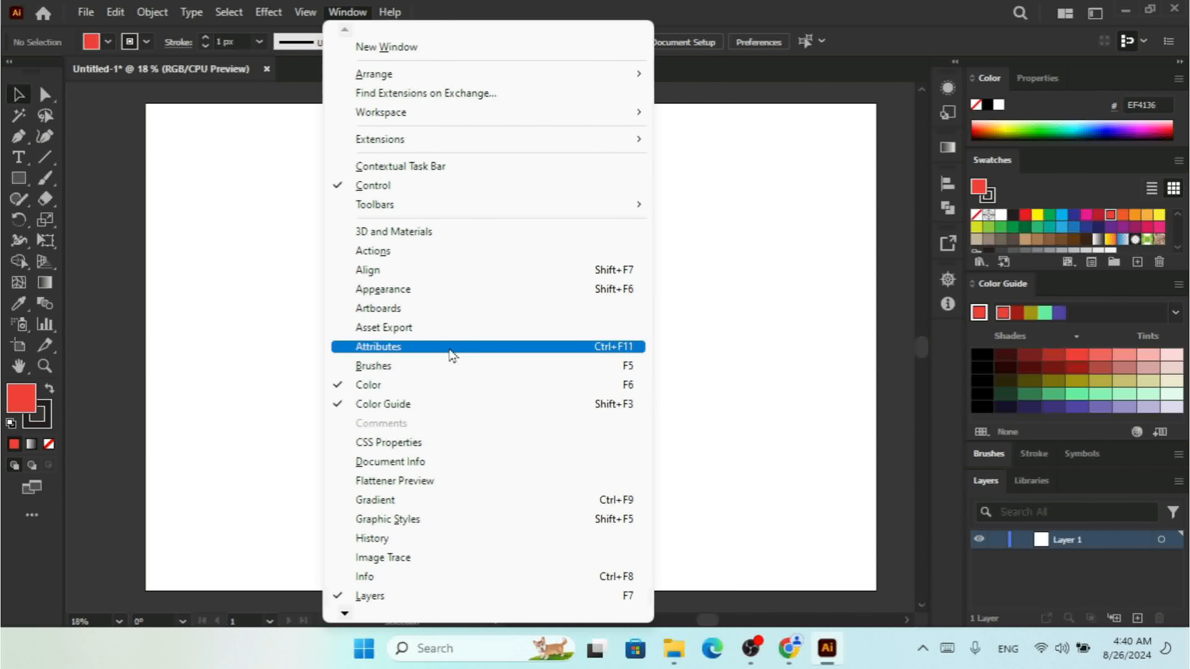
pyautogui.click(396, 346)
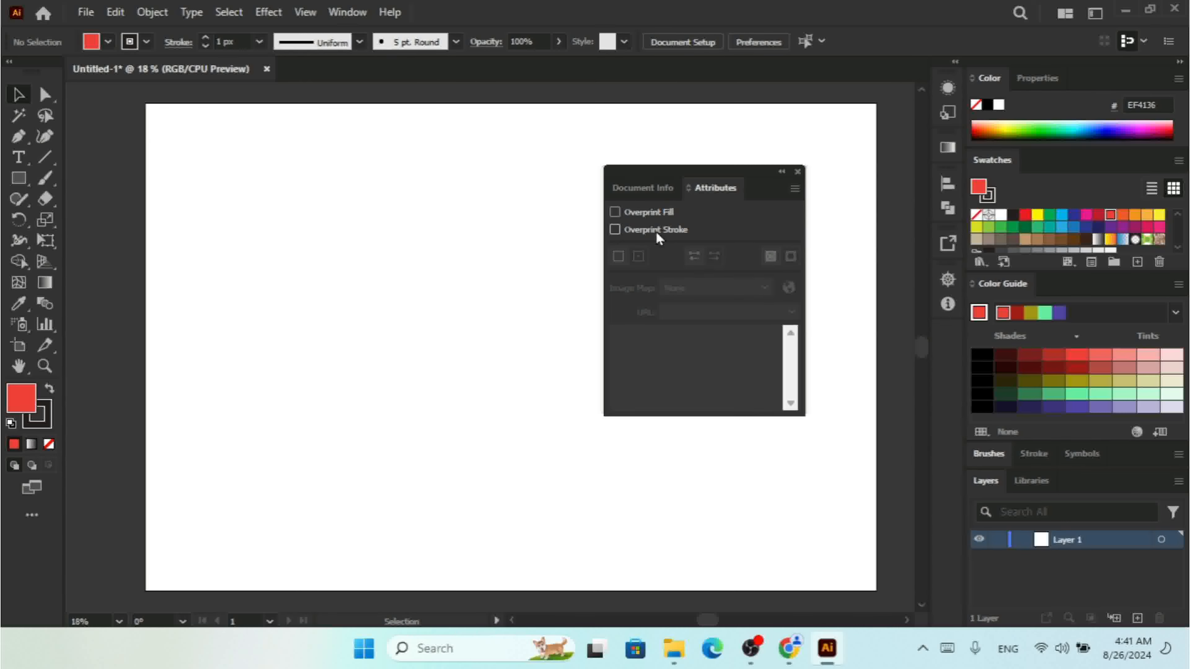
pyautogui.click(634, 212)
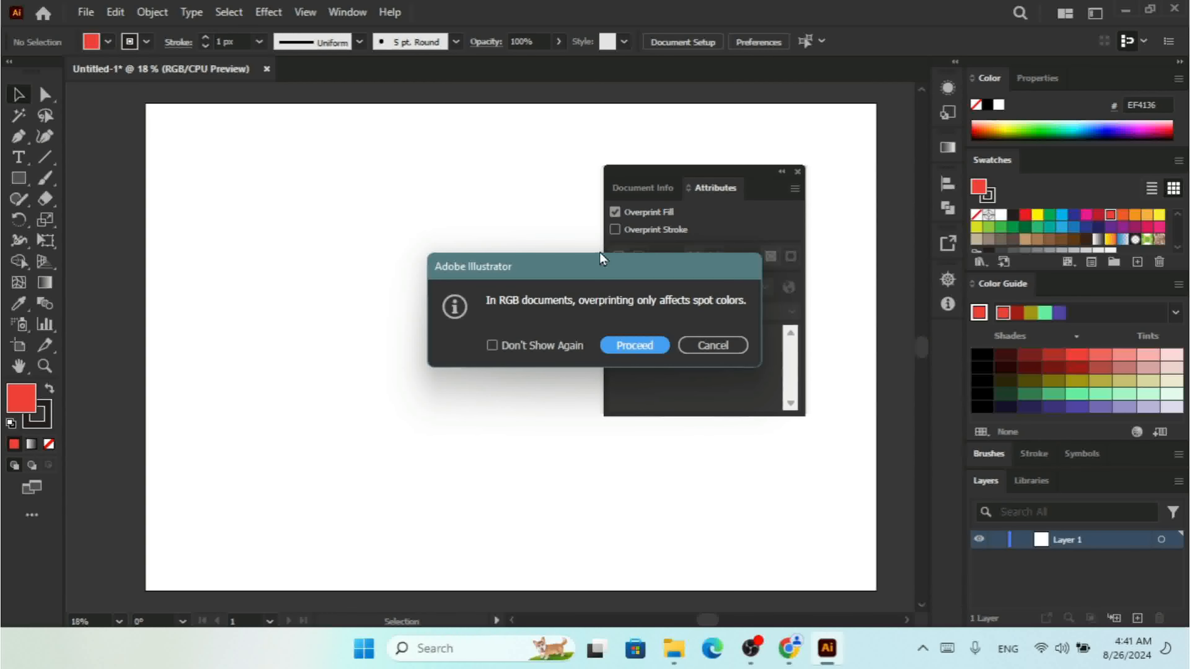
pyautogui.moveTo(600, 253); pyautogui.dragTo(429, 208)
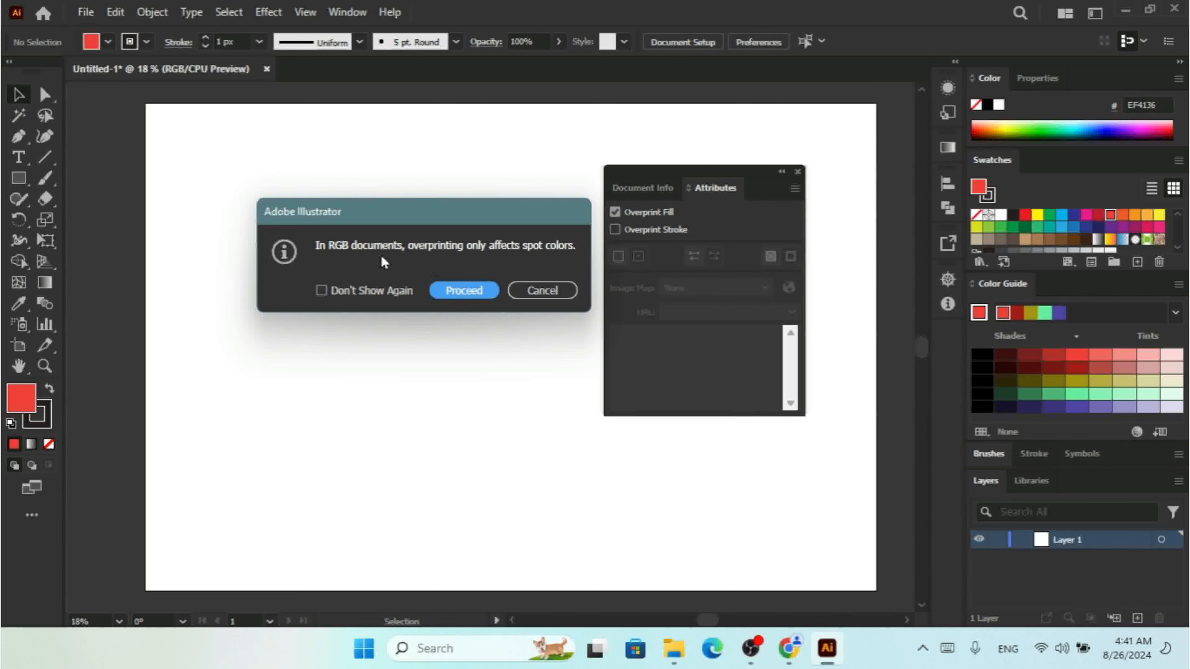
pyautogui.click(544, 291)
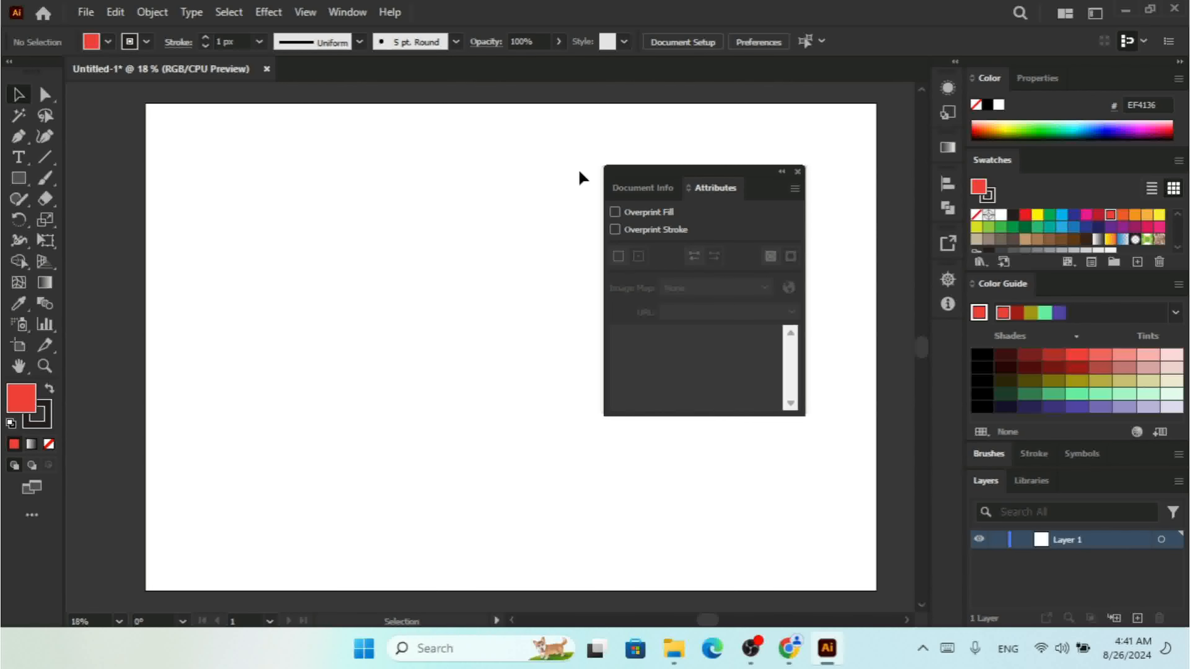
# Switch the document color mode to CMYK Color and enable Overprint Fill.
pyautogui.click(85, 13)
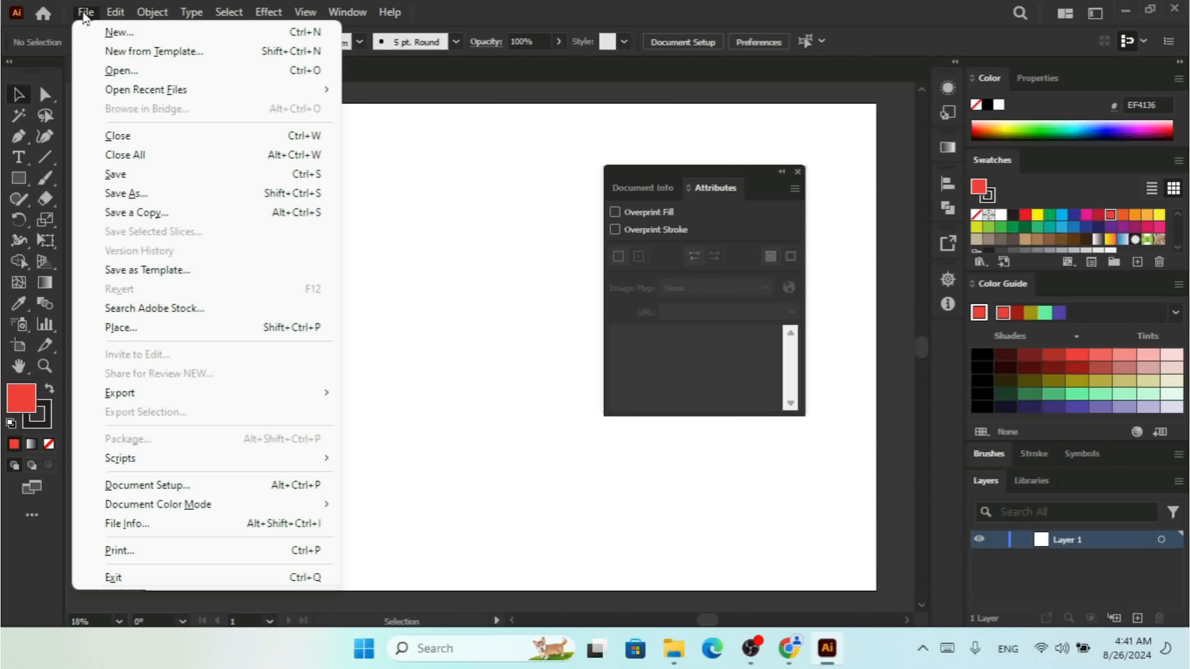
pyautogui.moveTo(222, 504)
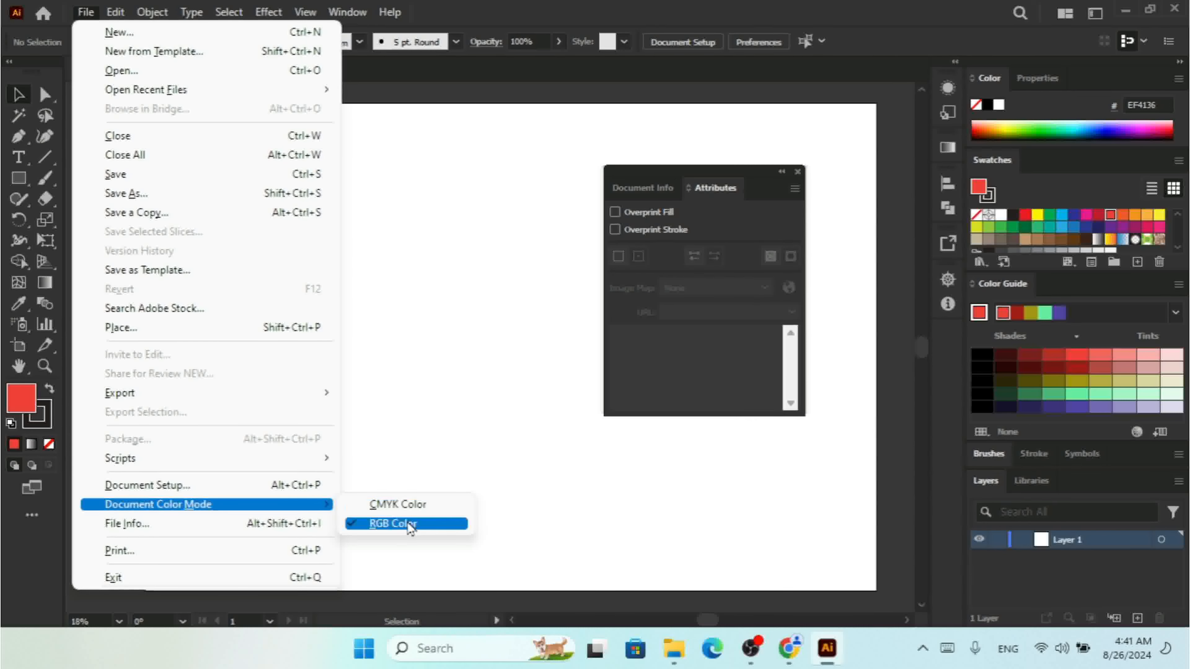
pyautogui.click(415, 508)
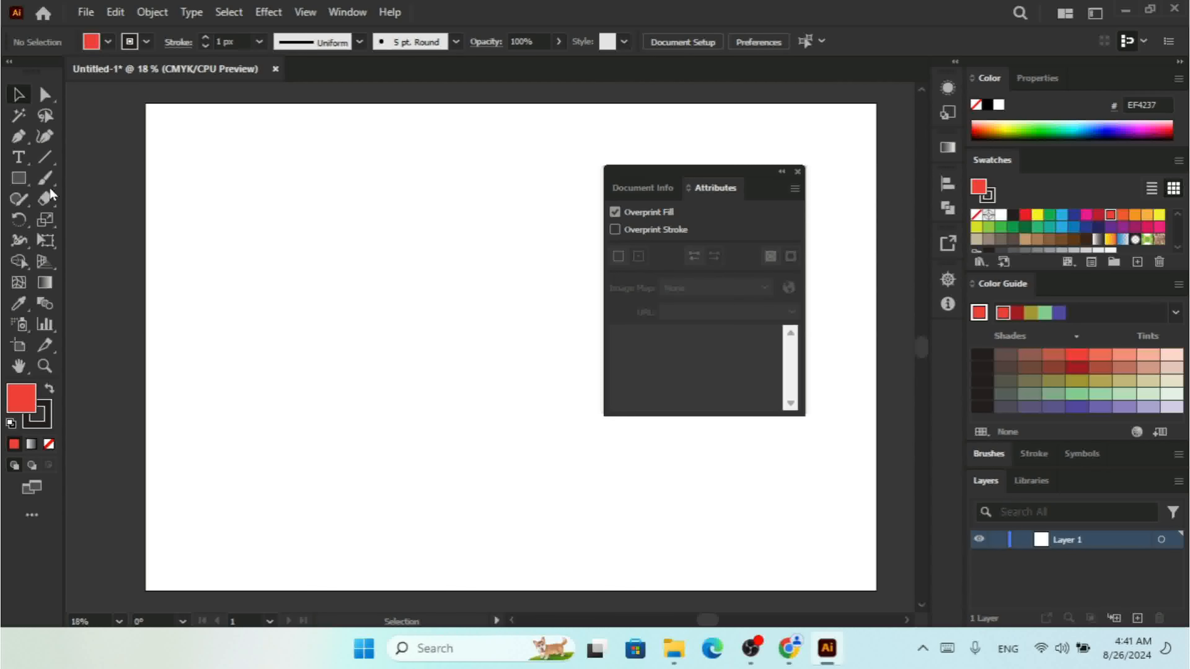
# Draw a large red rectangle beside the Attributes panel and enable Overprint Stroke for it.
pyautogui.click(19, 179)
pyautogui.moveTo(164, 204)
pyautogui.mouseDown()
pyautogui.moveTo(524, 375)
pyautogui.moveTo(563, 441)
pyautogui.mouseUp()
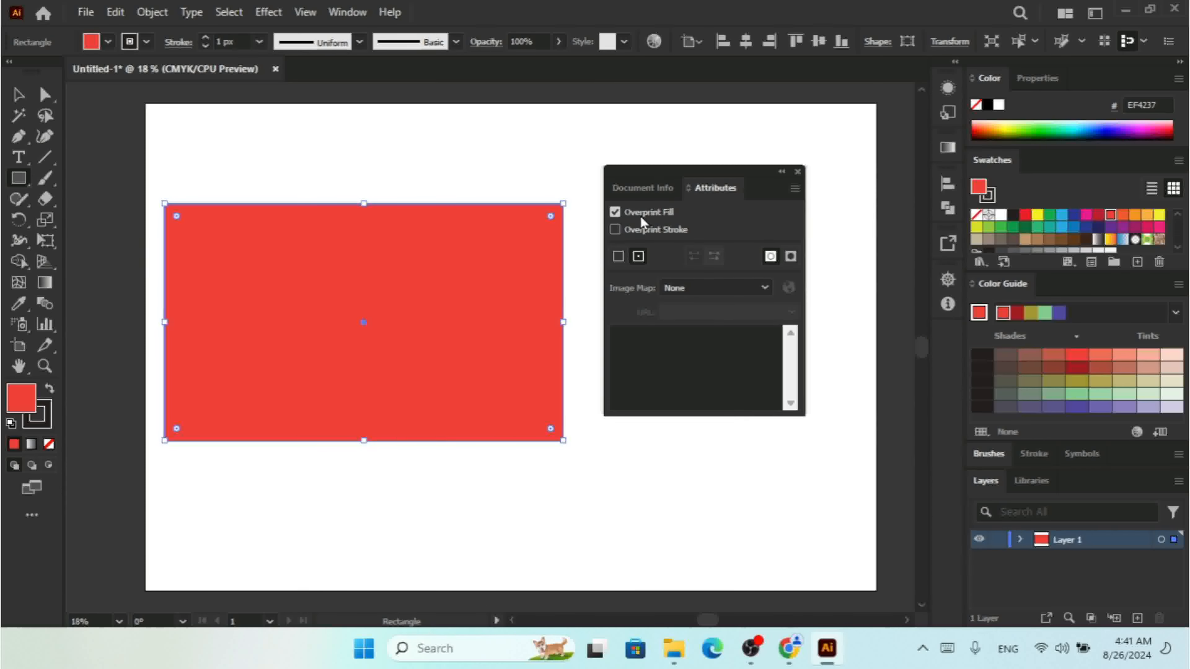
pyautogui.click(614, 229)
# Increase the rectangle's stroke weight to 8 px.
pyautogui.click(206, 39)
pyautogui.click(206, 38)
pyautogui.click(205, 39)
pyautogui.click(205, 38)
pyautogui.click(205, 39)
pyautogui.click(205, 39)
pyautogui.click(206, 38)
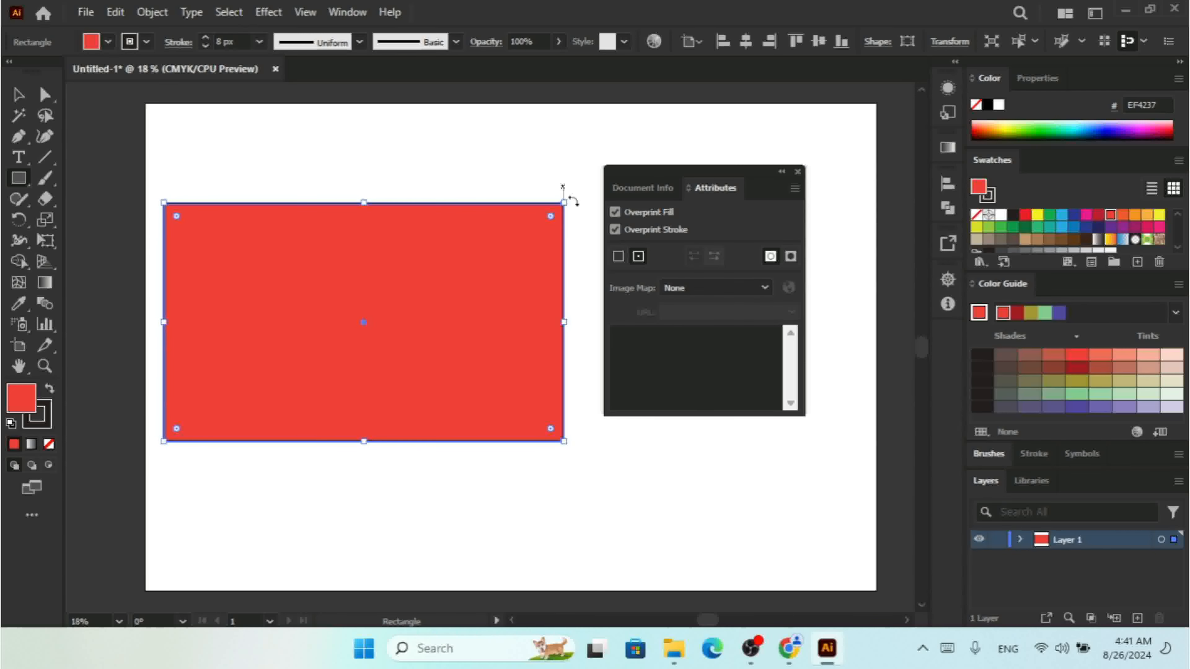
# View the Image Map shape options for the rectangle, keeping None.
pyautogui.click(720, 287)
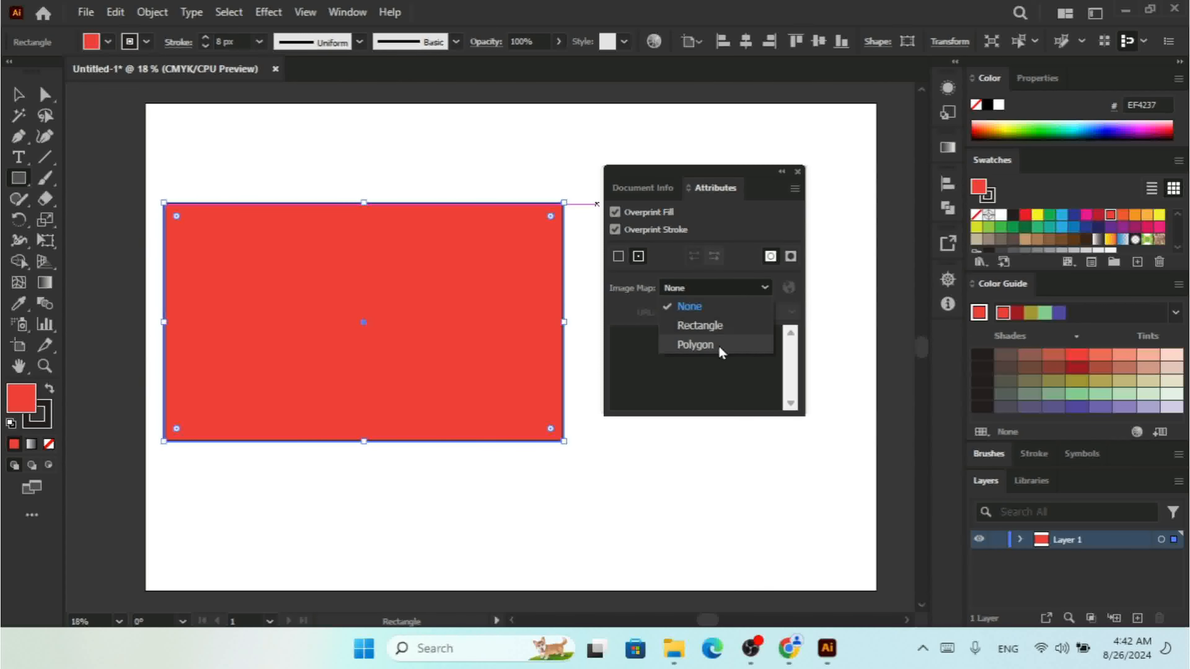
pyautogui.click(757, 236)
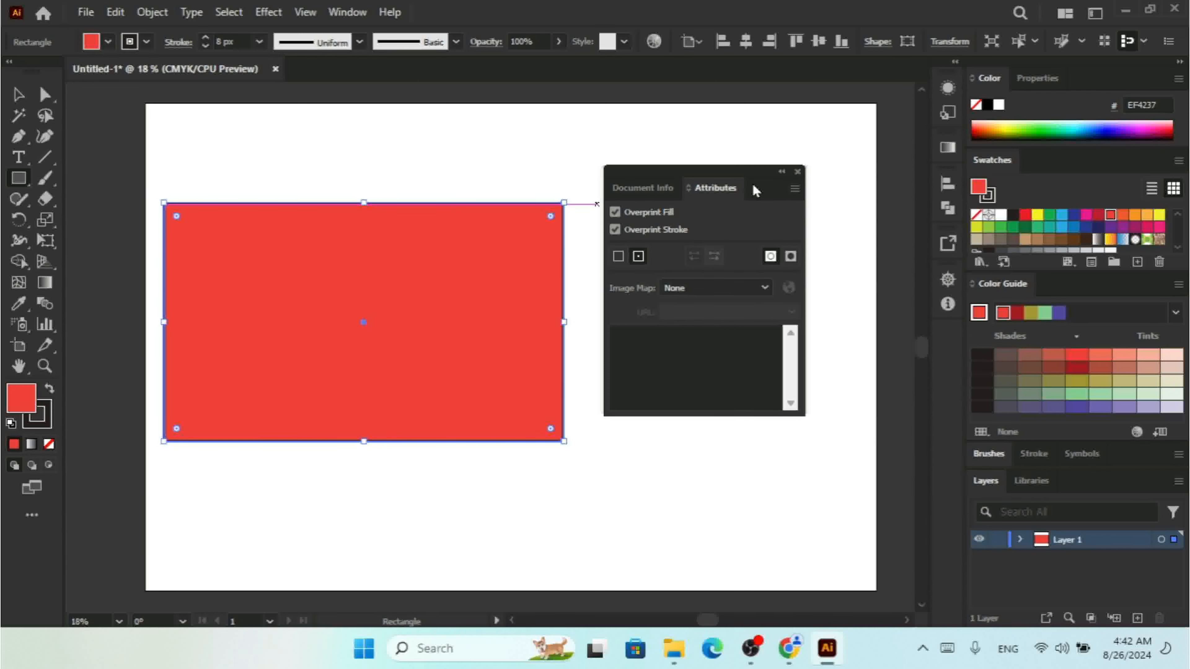
# Reduce the Attributes options to overprint only, and show all of them again.
pyautogui.click(795, 189)
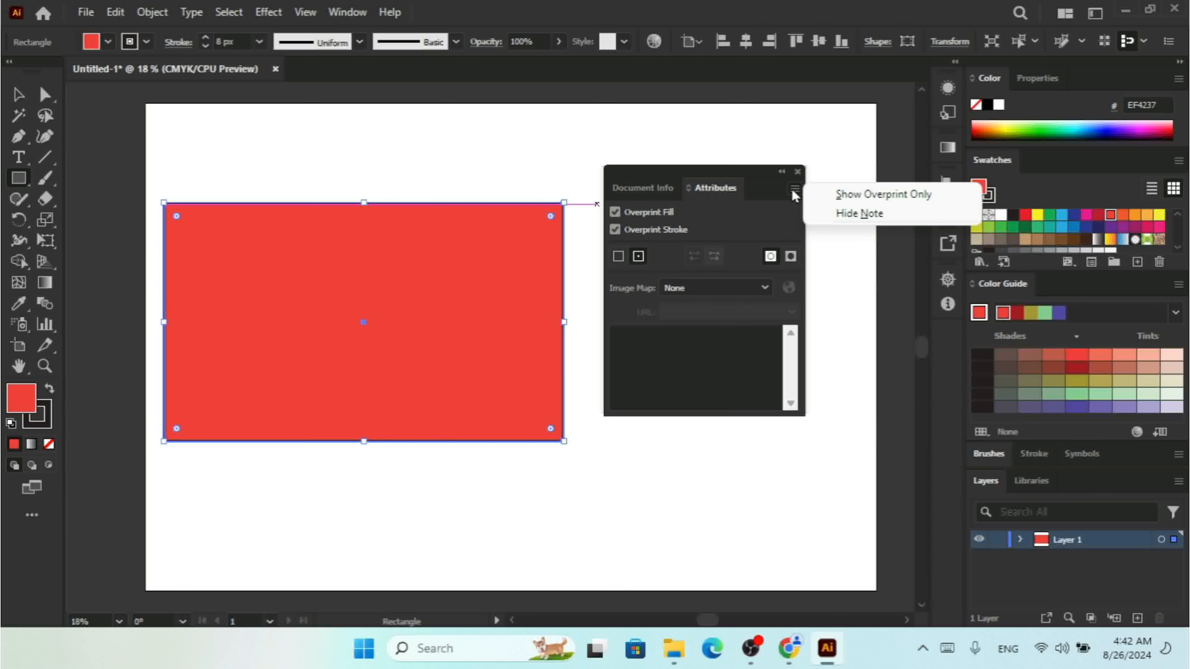
pyautogui.click(885, 196)
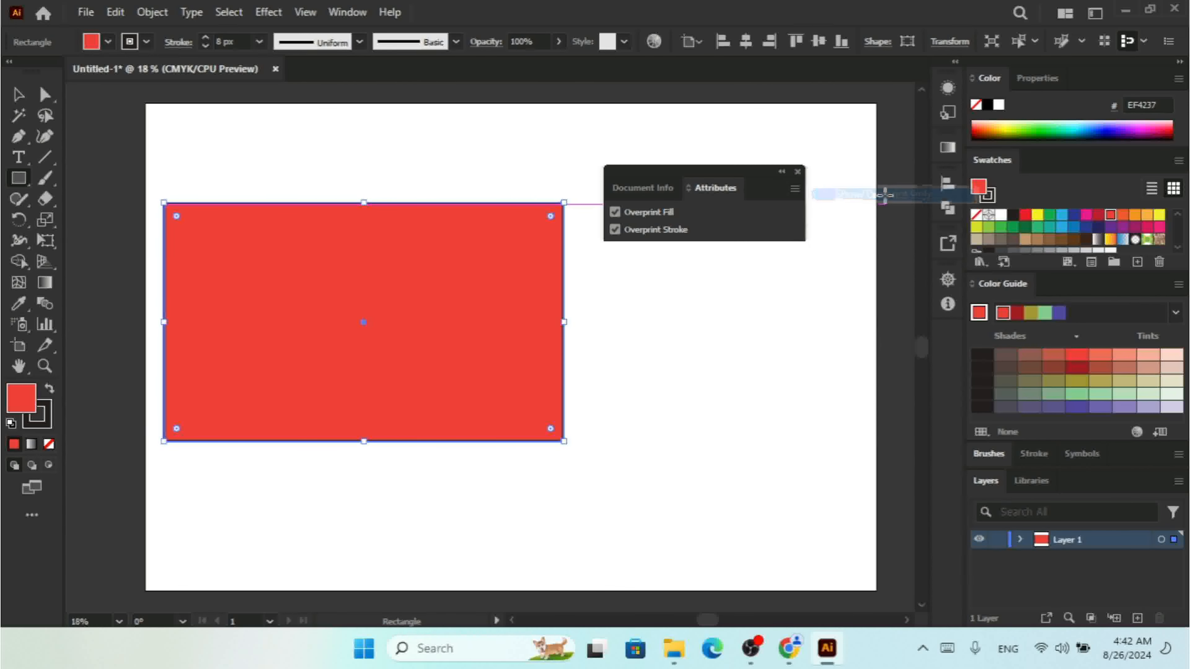
pyautogui.click(795, 189)
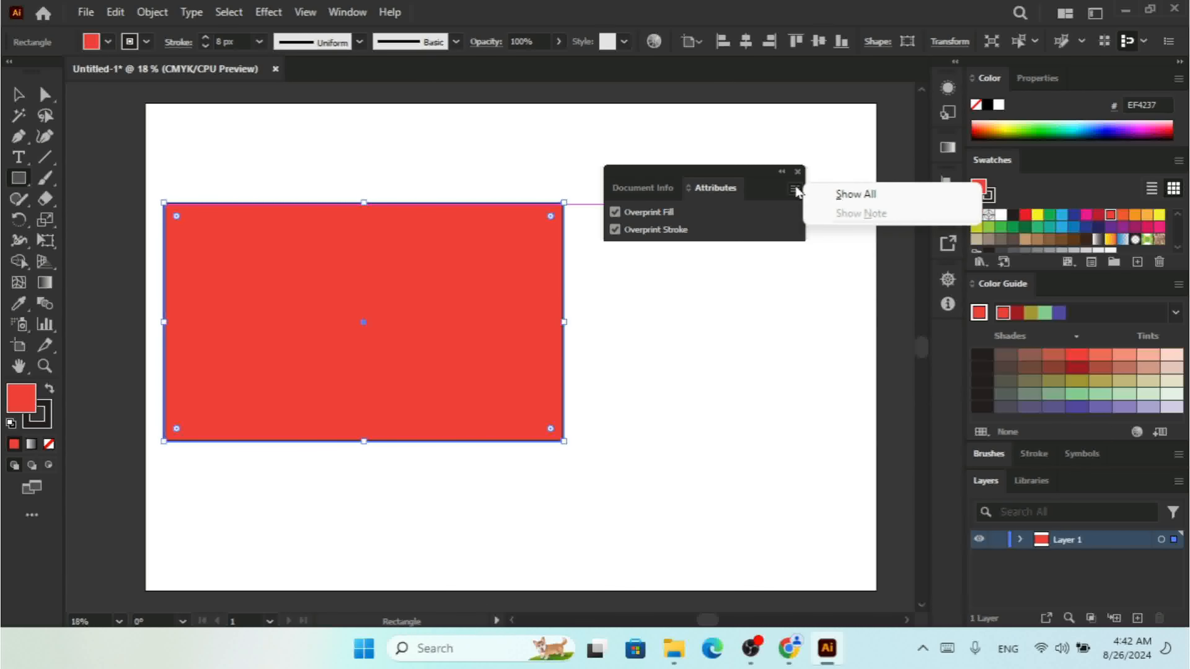
pyautogui.click(845, 197)
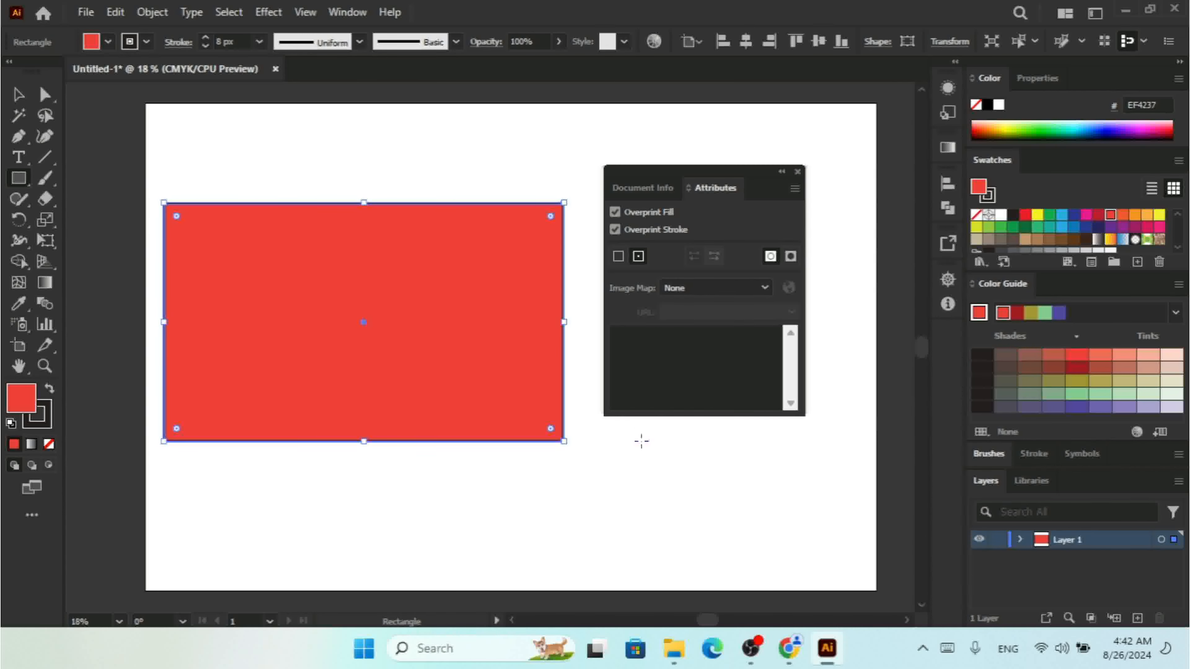
# Set the rectangle's Image Map shape to Polygon and close the Attributes panel.
pyautogui.click(719, 292)
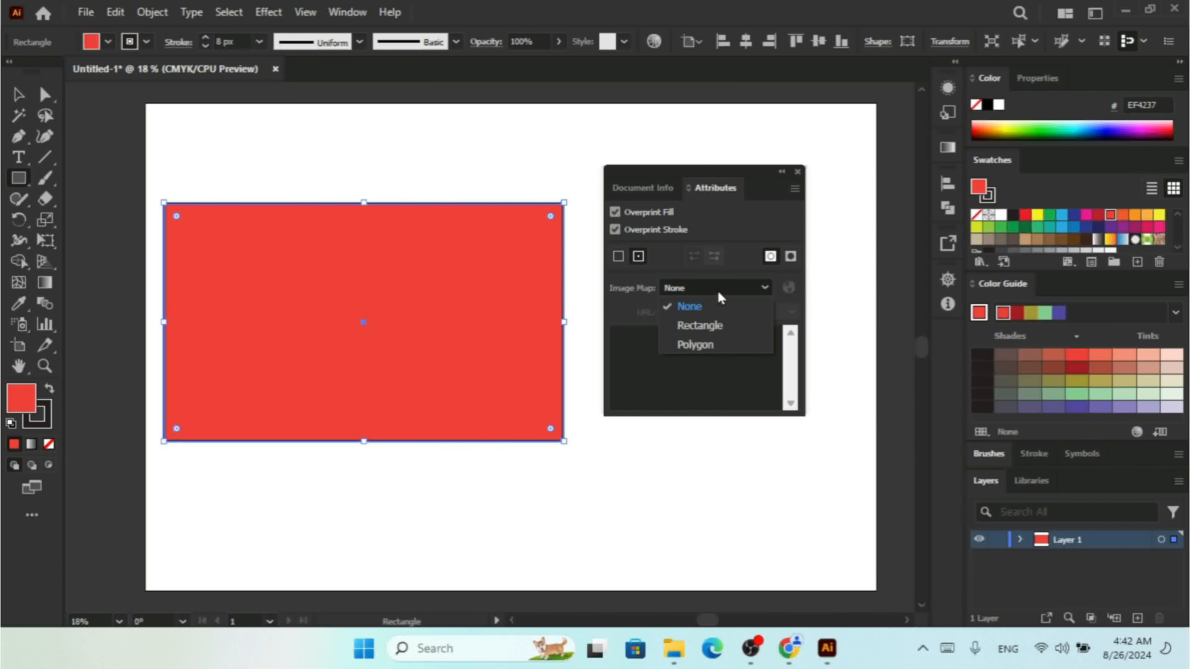
pyautogui.click(709, 346)
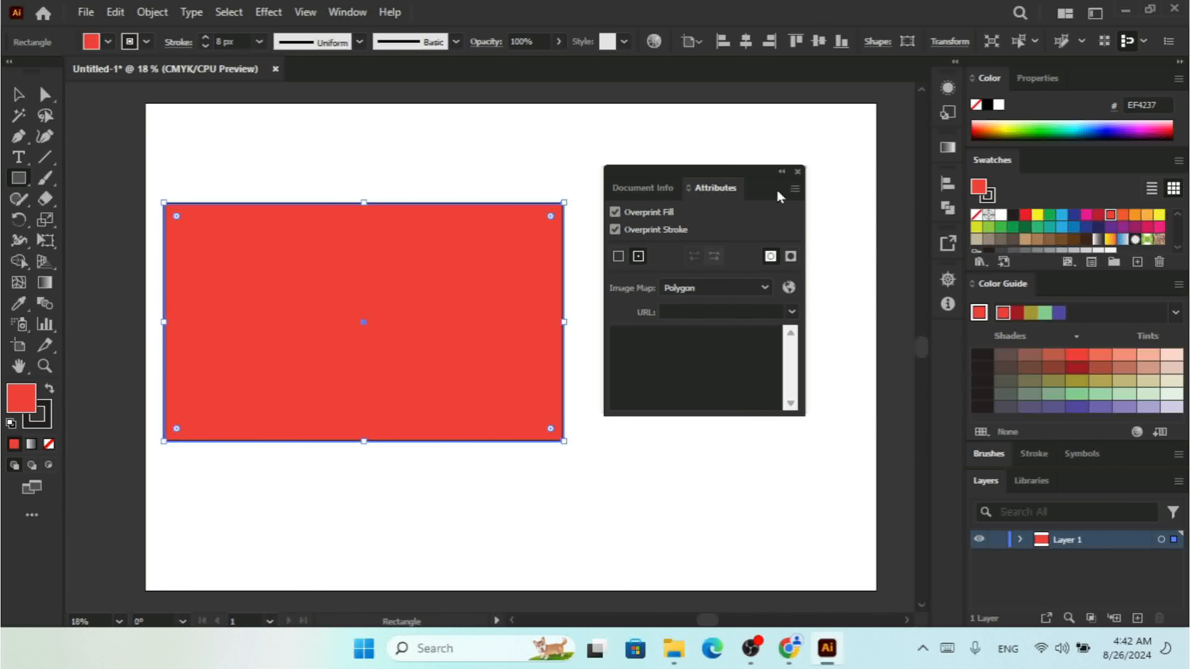
pyautogui.click(797, 172)
# Show the Brushes panel and open the Borders_Dashed brush library after browsing the Artistic and Decorative categories.
pyautogui.click(336, 8)
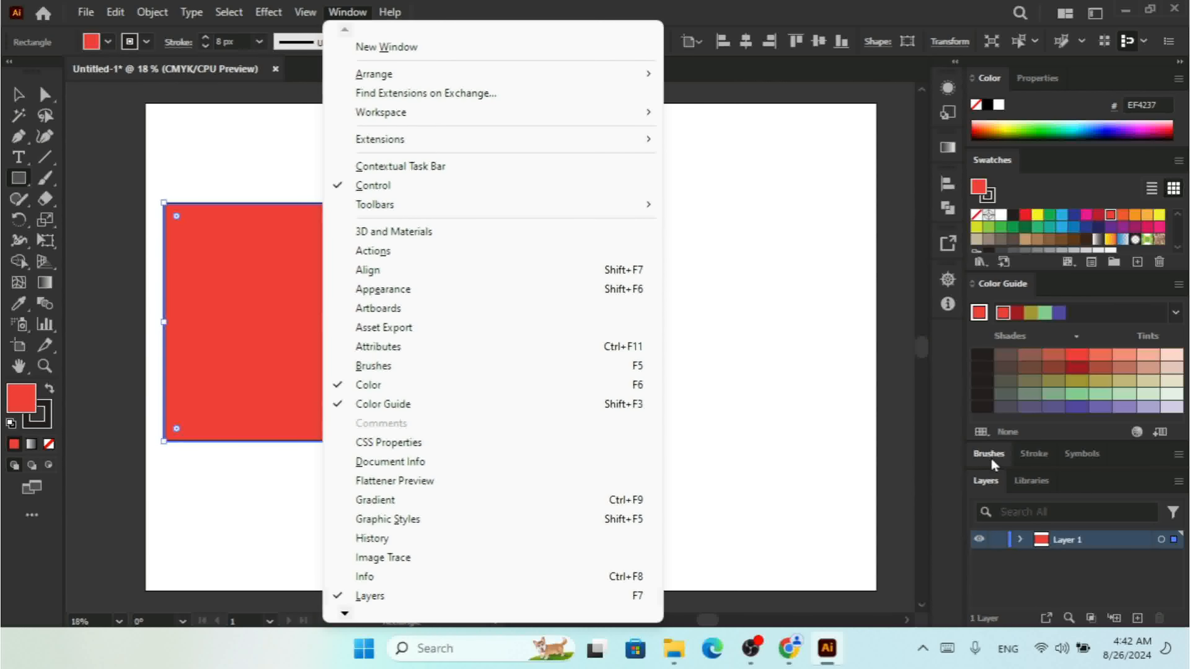
pyautogui.click(435, 366)
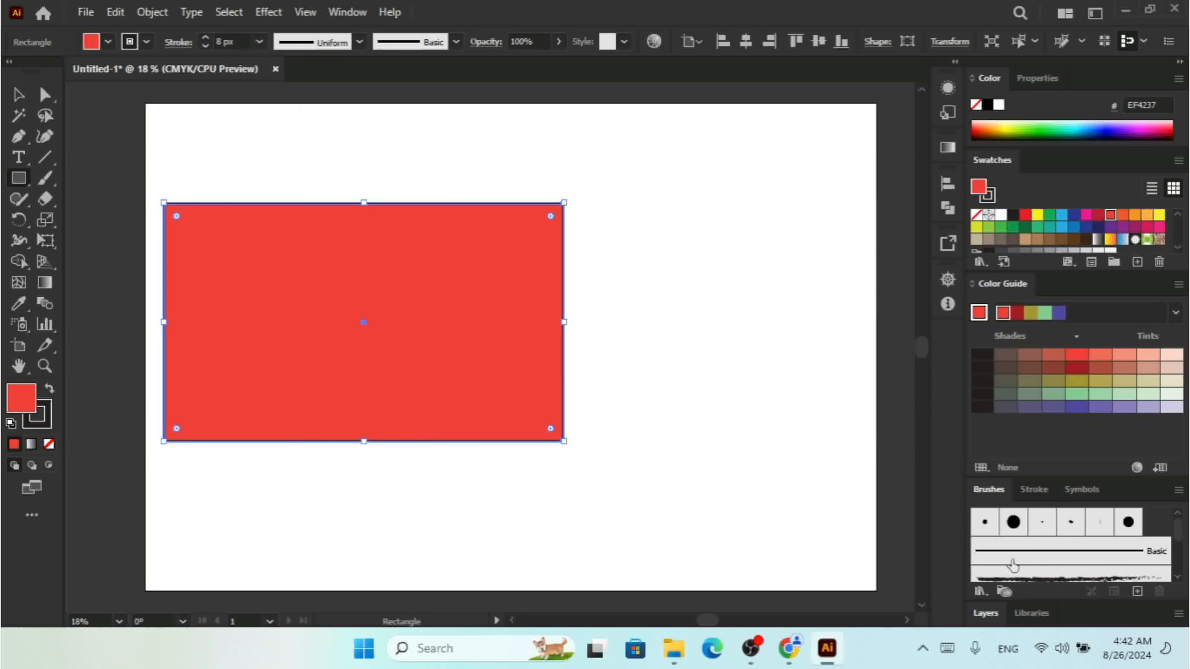
pyautogui.click(980, 593)
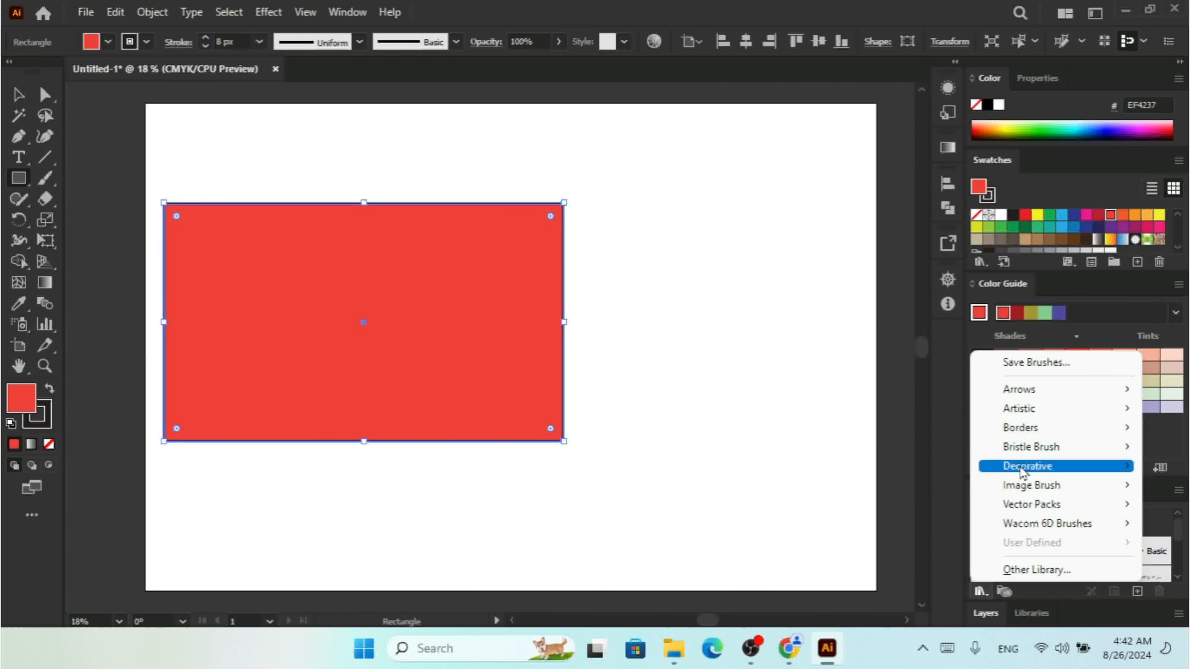
pyautogui.moveTo(1033, 398)
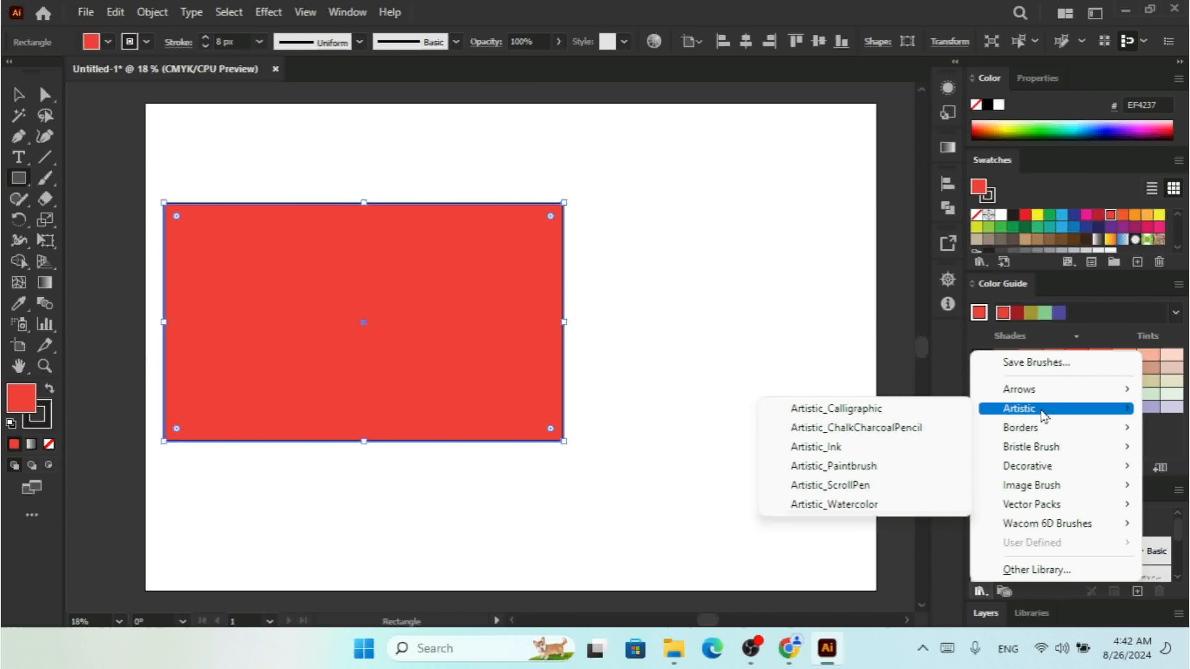
pyautogui.moveTo(1053, 453)
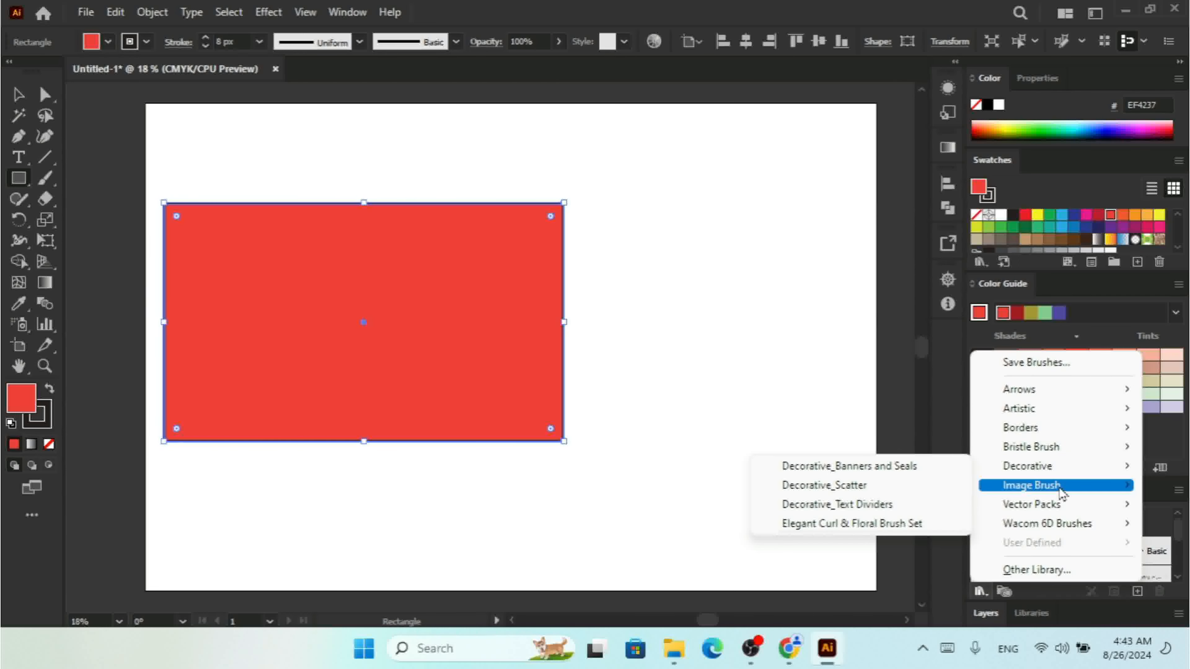
pyautogui.moveTo(1061, 492)
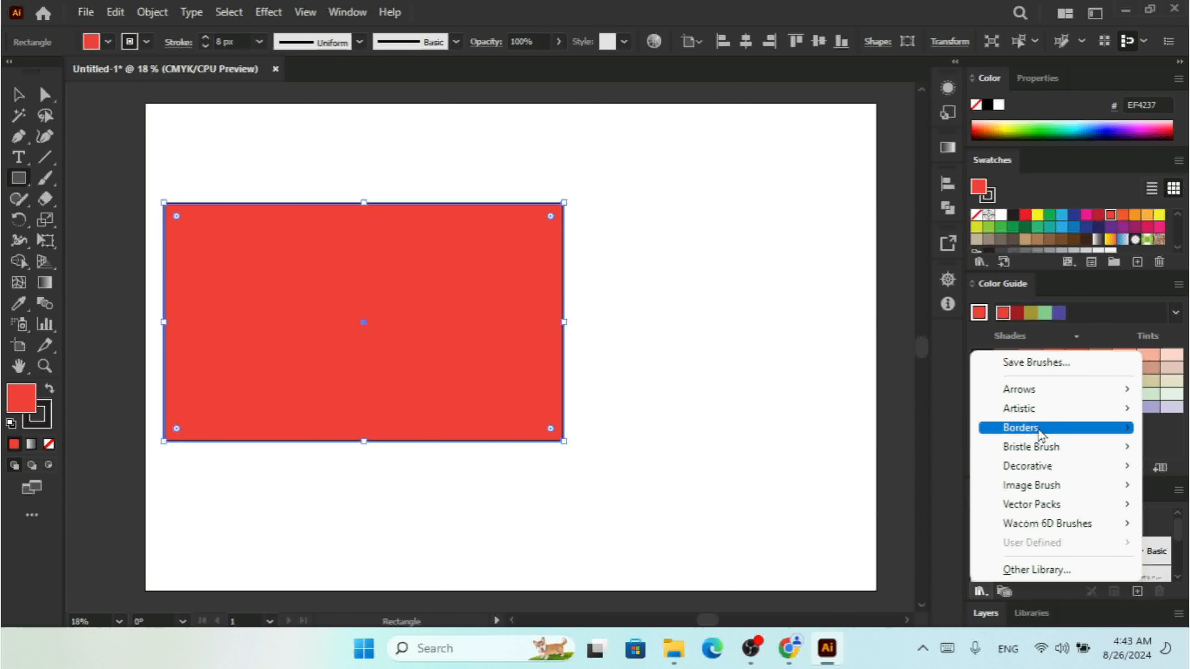
pyautogui.click(903, 436)
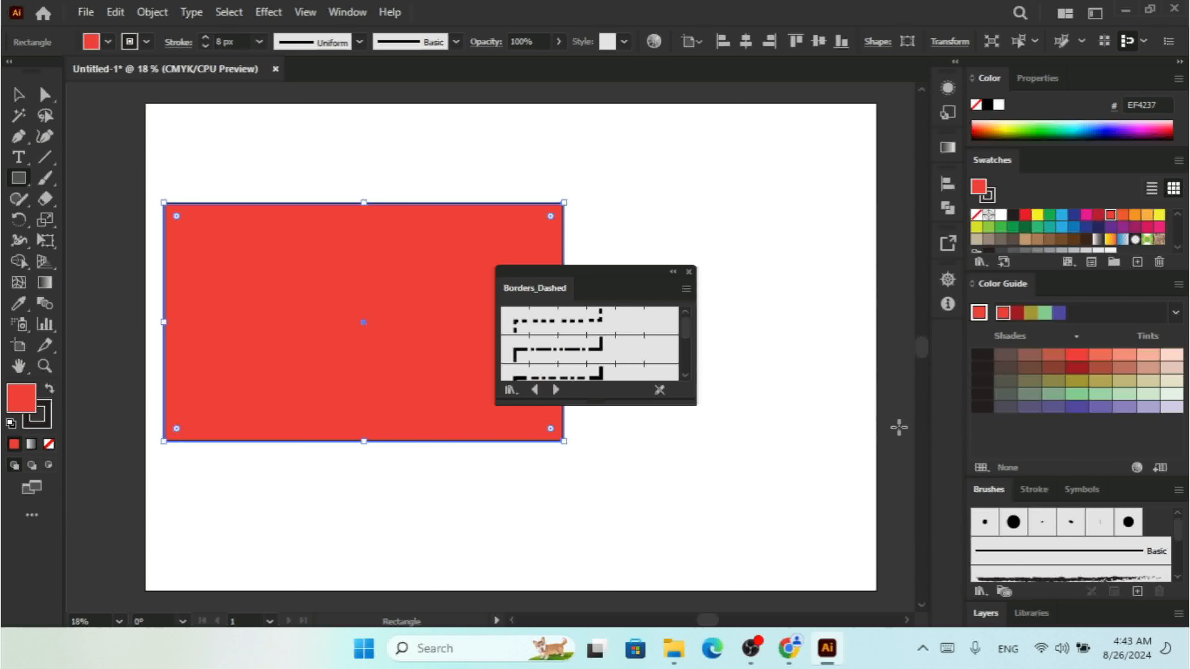
# Move and enlarge the floating brush library so more brushes fit, and load the Borders_Decorative library in it.
pyautogui.moveTo(595, 274); pyautogui.dragTo(534, 237)
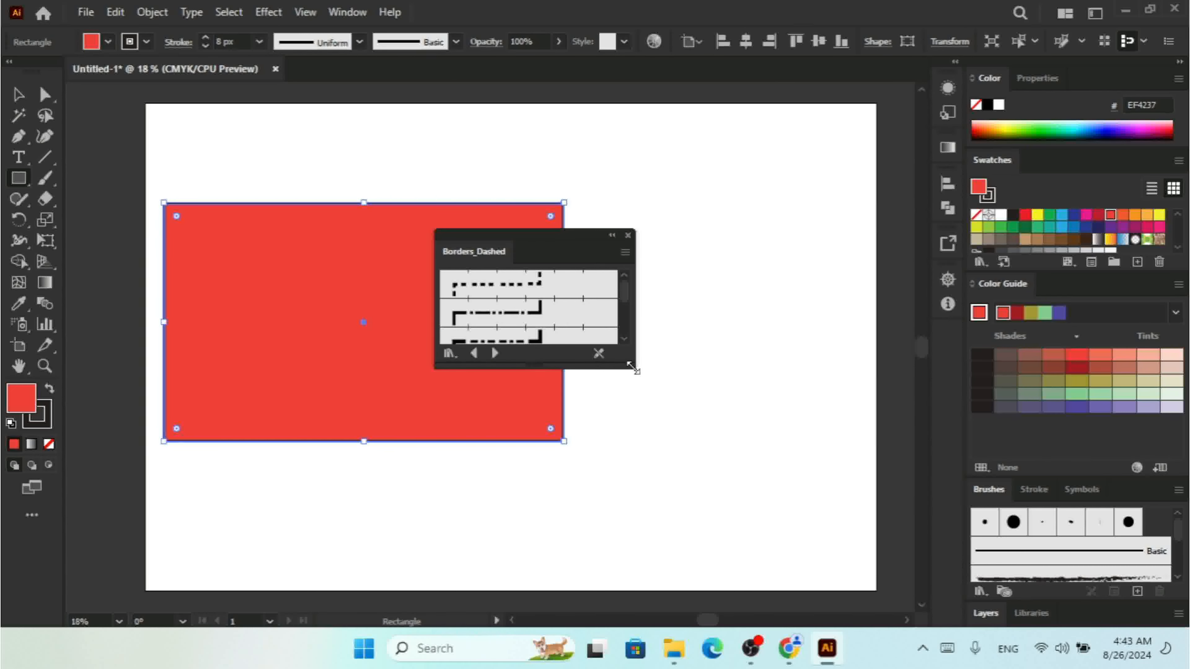
pyautogui.moveTo(634, 368)
pyautogui.mouseDown()
pyautogui.moveTo(730, 457)
pyautogui.moveTo(832, 521)
pyautogui.mouseUp()
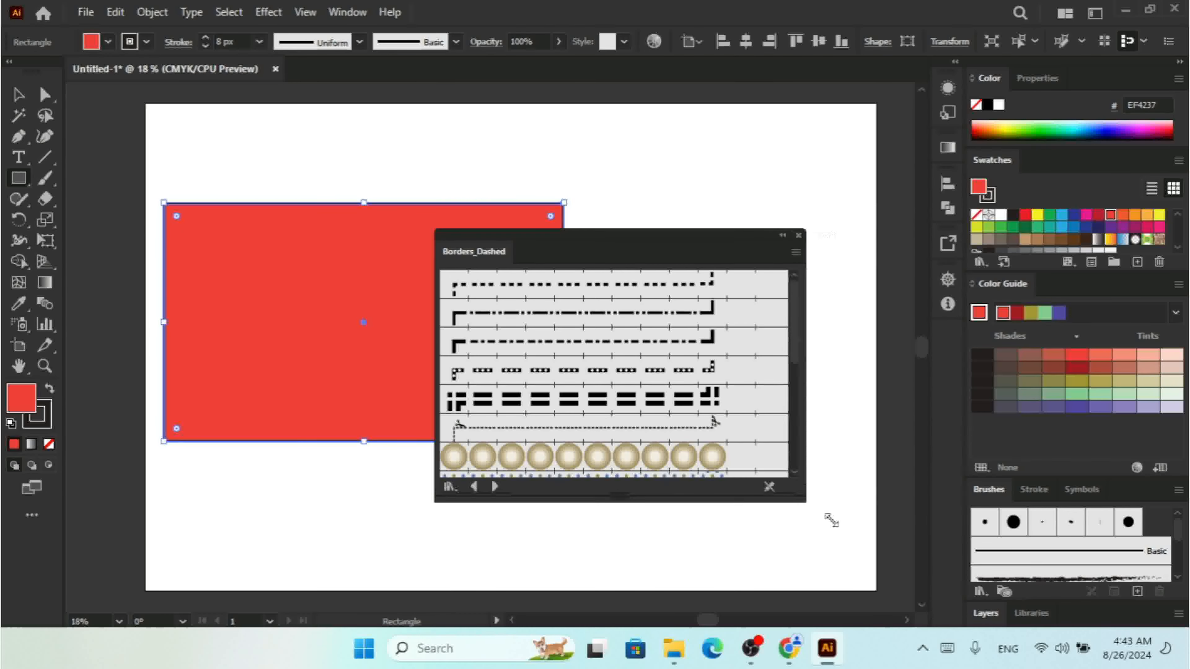
pyautogui.moveTo(609, 246); pyautogui.dragTo(434, 150)
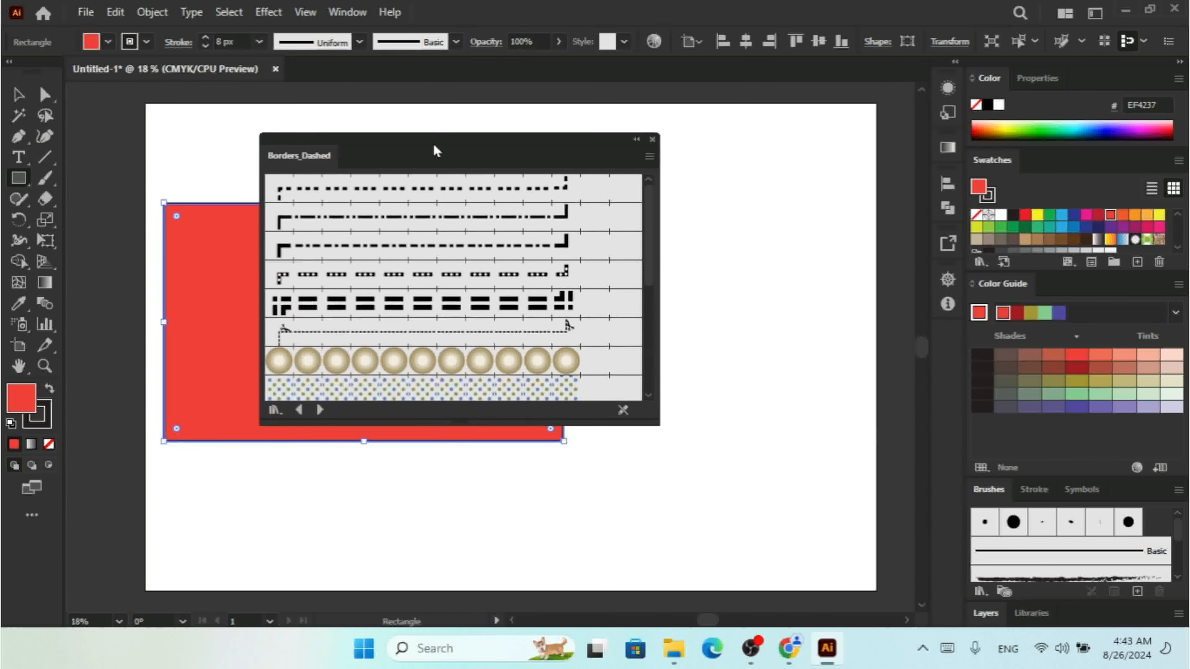
pyautogui.click(320, 410)
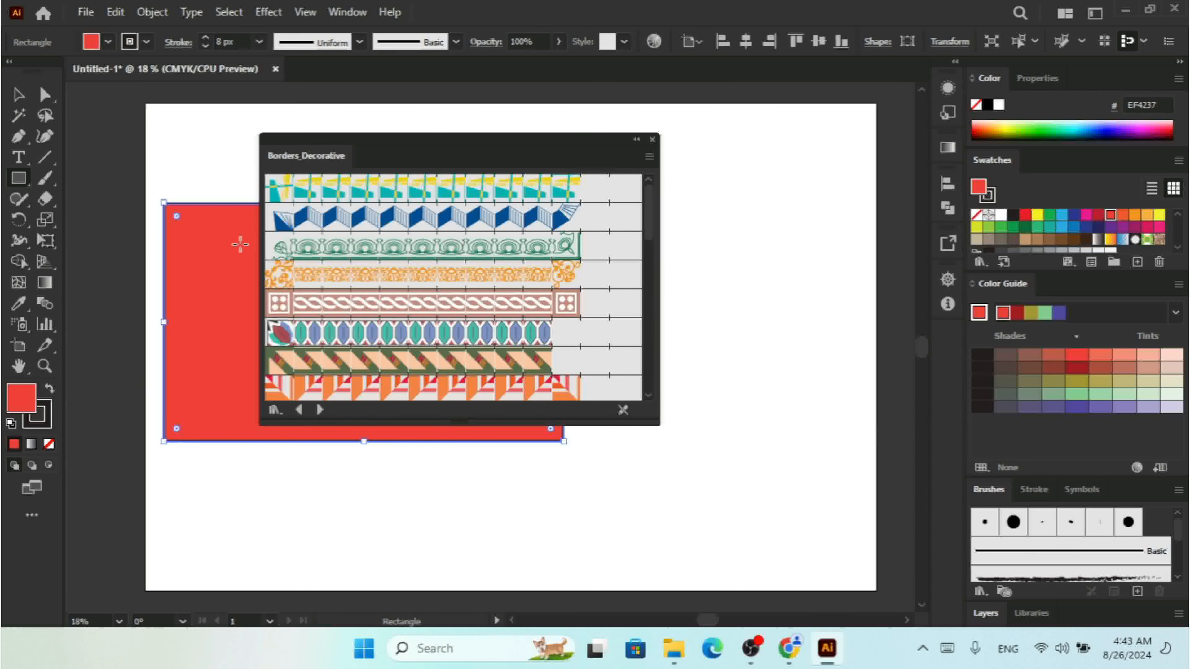
# Apply the Accordian Fold brush to the rectangle's stroke and increase the stroke weight to 6 px.
pyautogui.click(18, 95)
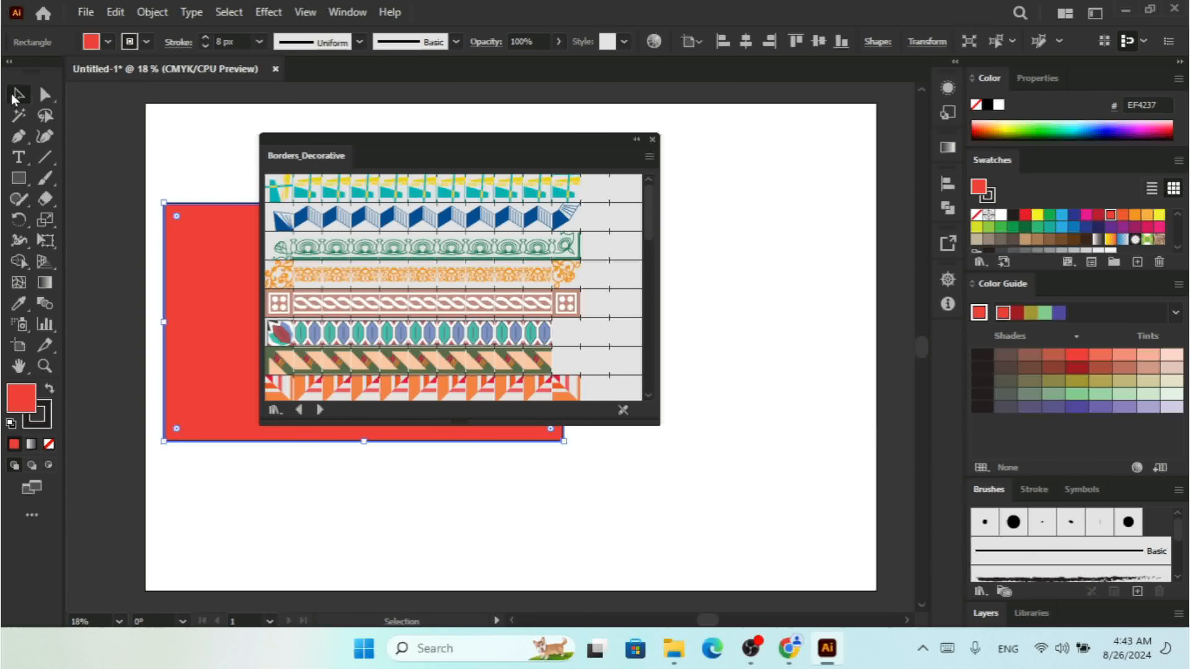
pyautogui.click(464, 228)
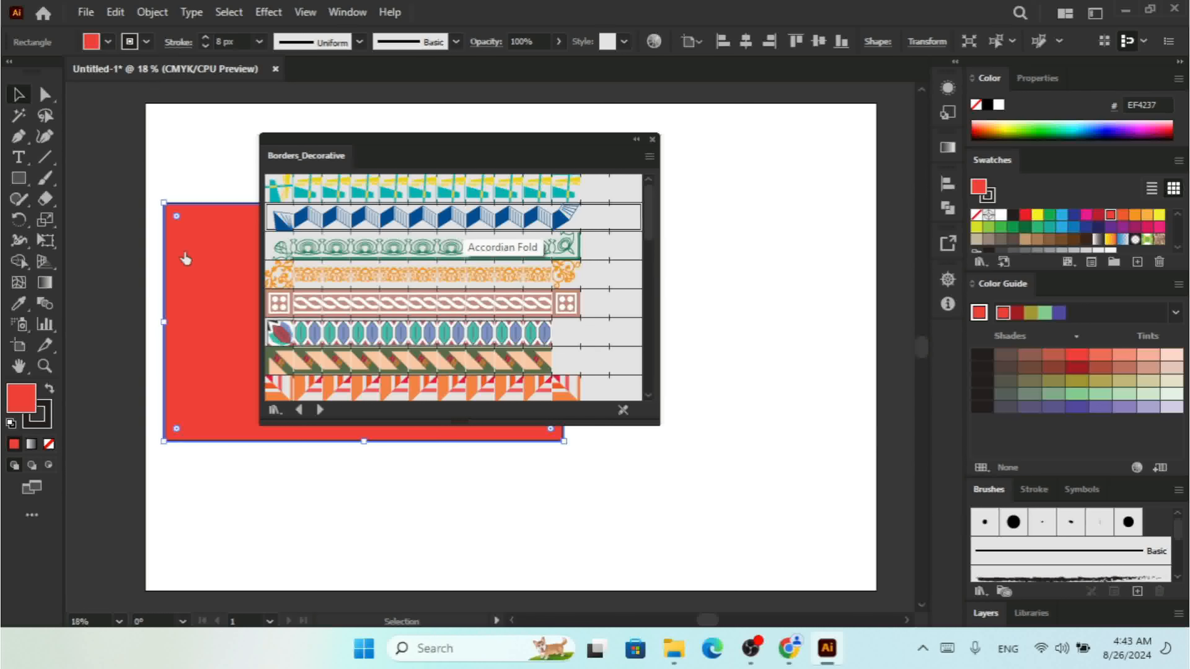
pyautogui.click(464, 229)
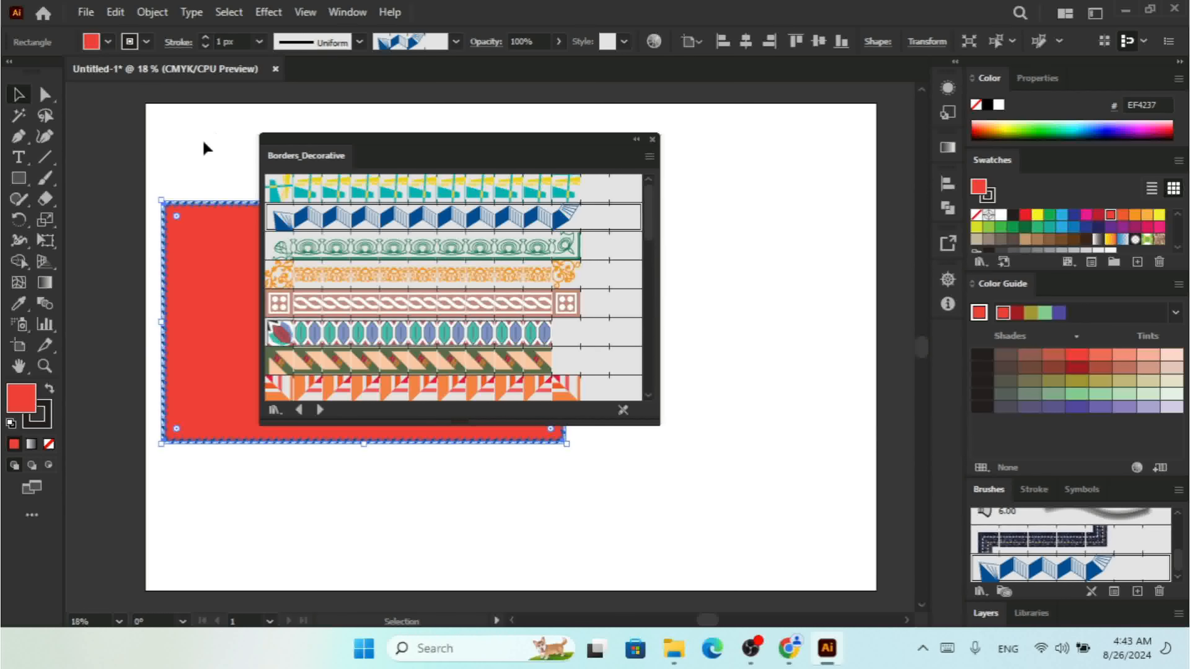
pyautogui.click(206, 38)
pyautogui.click(206, 37)
pyautogui.click(207, 37)
pyautogui.click(206, 37)
pyautogui.click(207, 38)
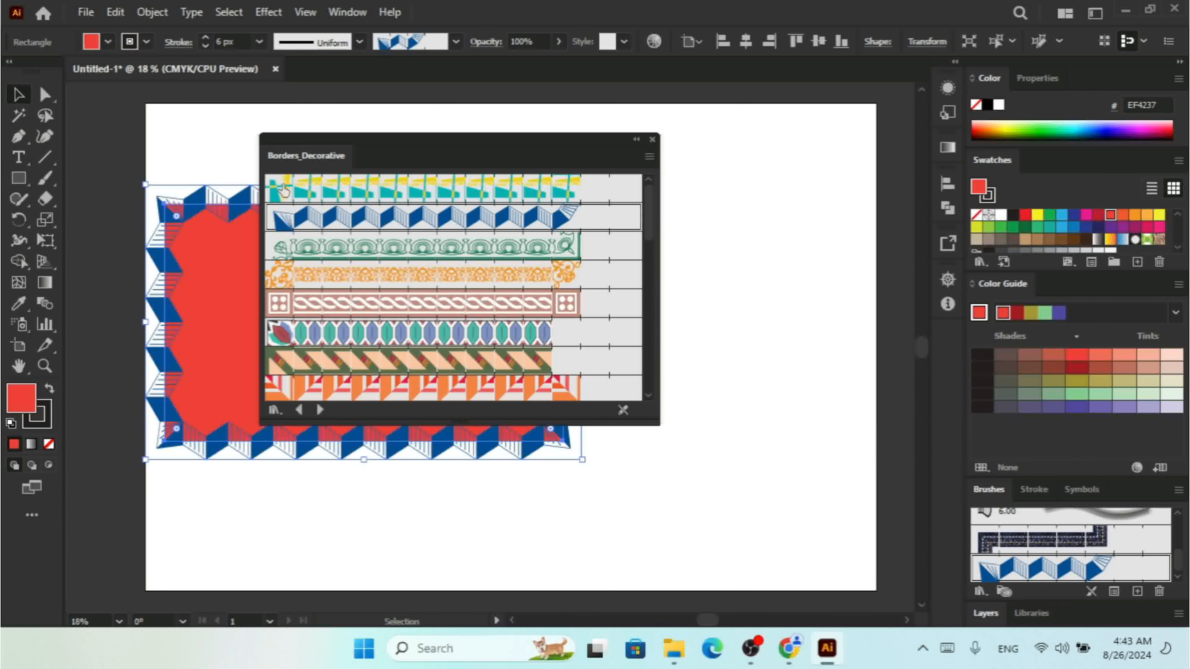
# Try the brown braided border on the rectangle, and replace it with the red-and-black squares brush from the Borders_Geometric library.
pyautogui.click(419, 304)
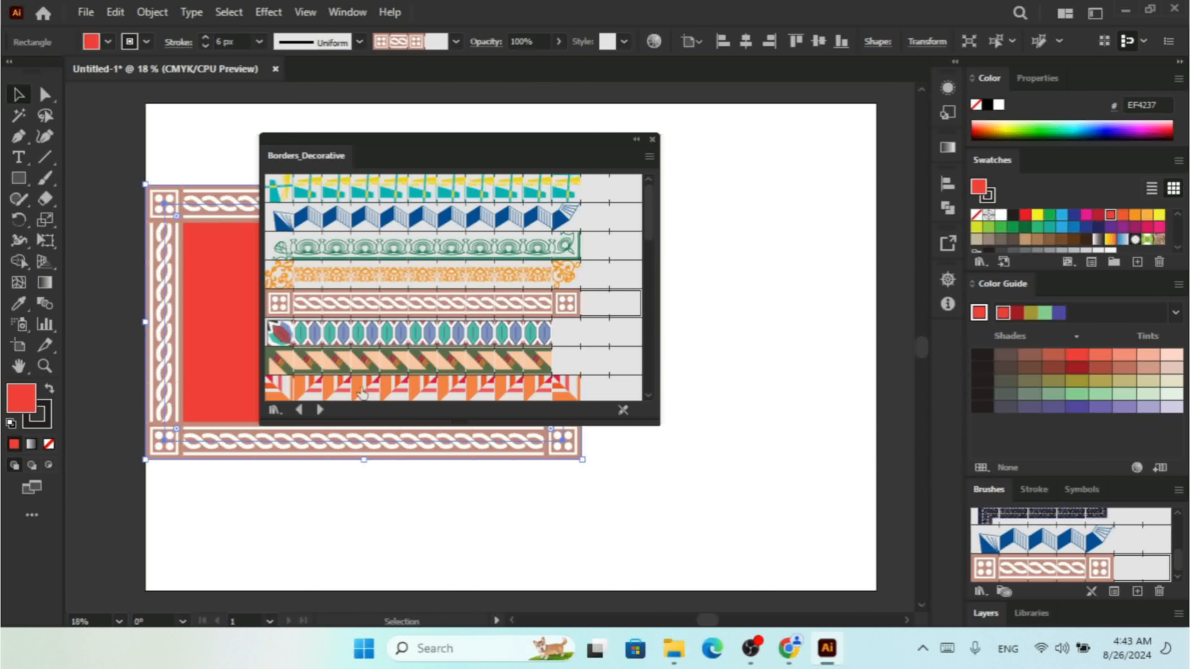
pyautogui.click(320, 410)
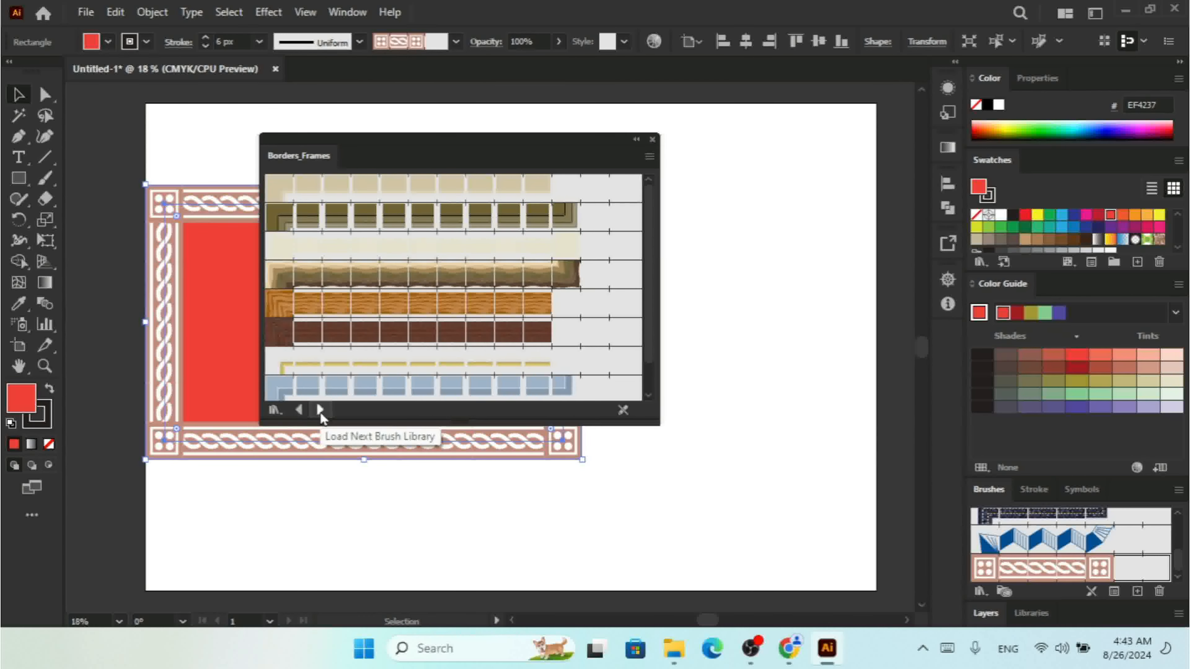
pyautogui.click(320, 410)
pyautogui.click(320, 411)
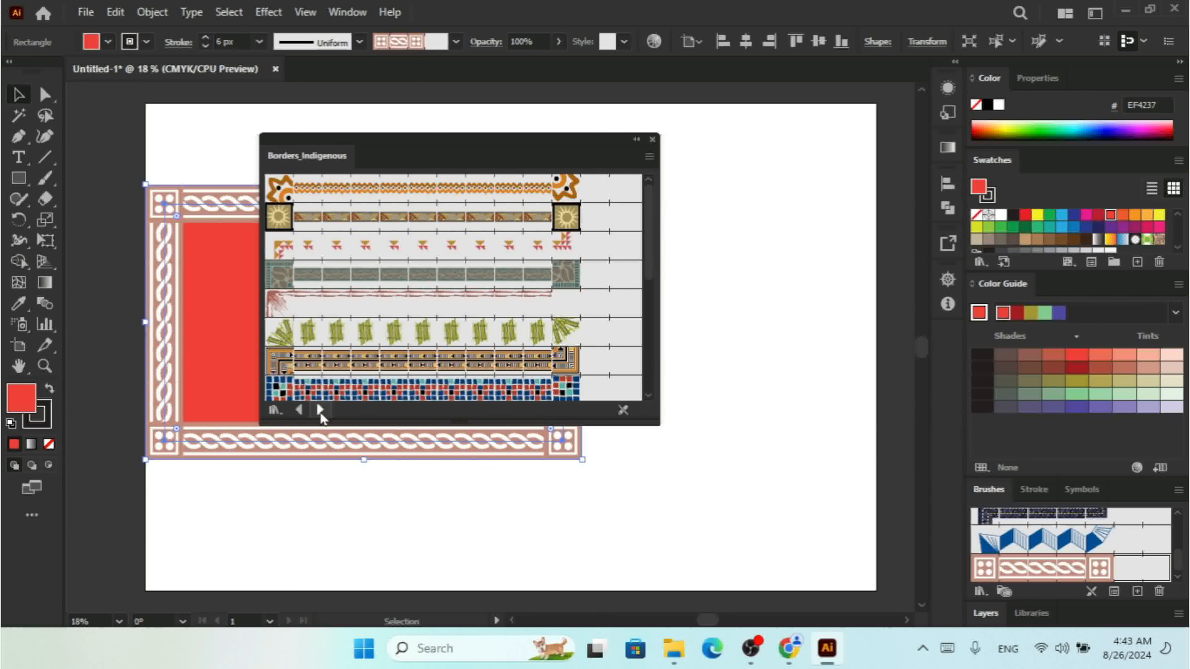
pyautogui.click(300, 410)
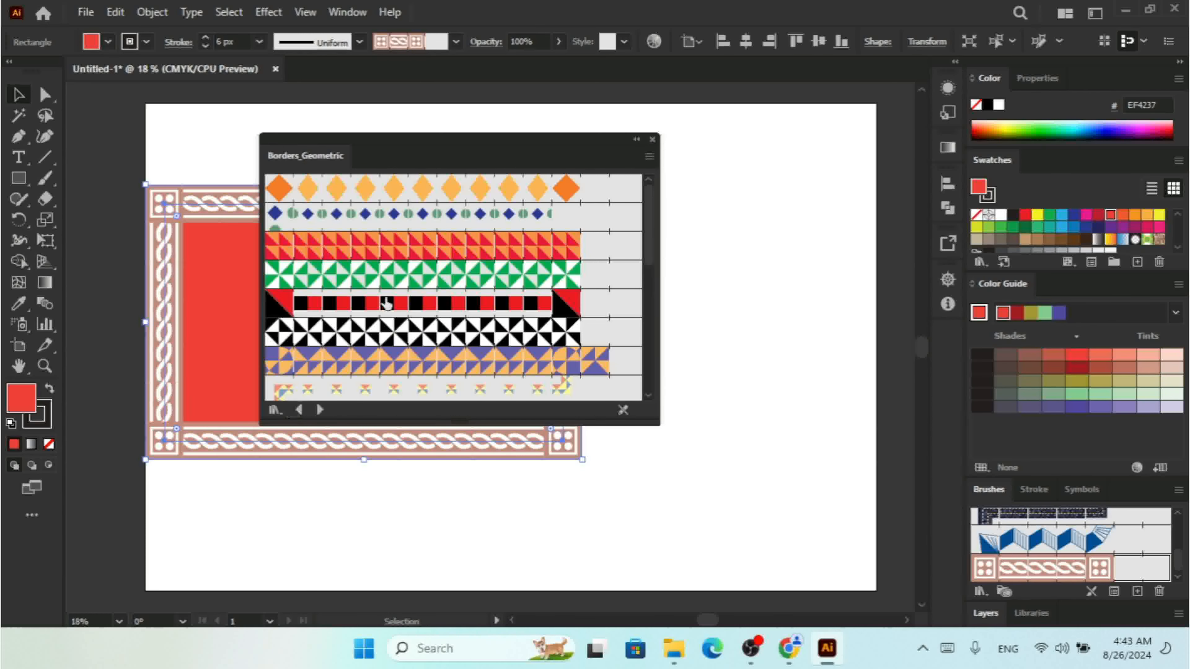
pyautogui.click(420, 255)
pyautogui.click(349, 307)
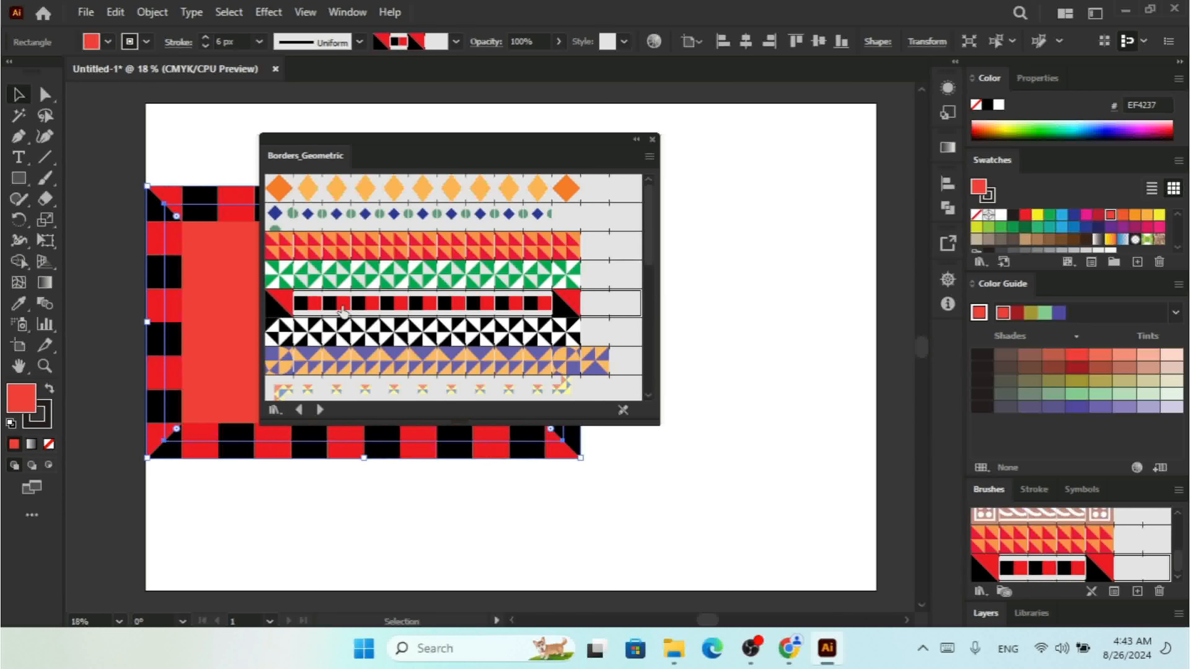
# Close the border brush library and view the stroke options of the pattern brush applied to the rectangle.
pyautogui.click(652, 139)
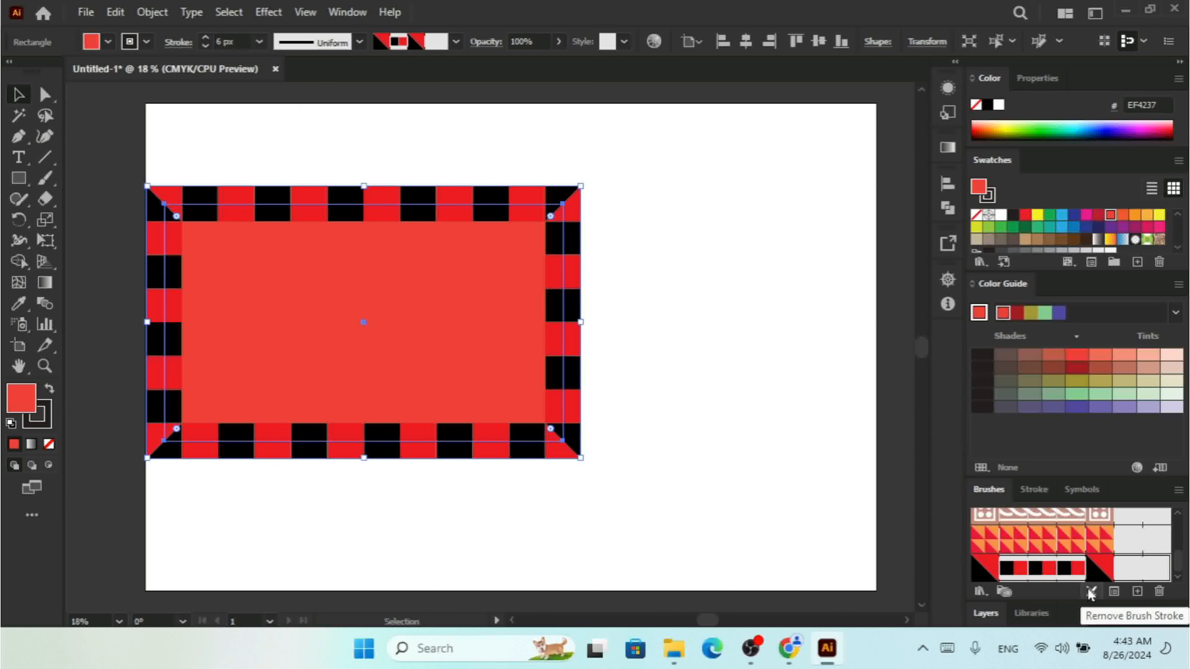
pyautogui.click(1114, 592)
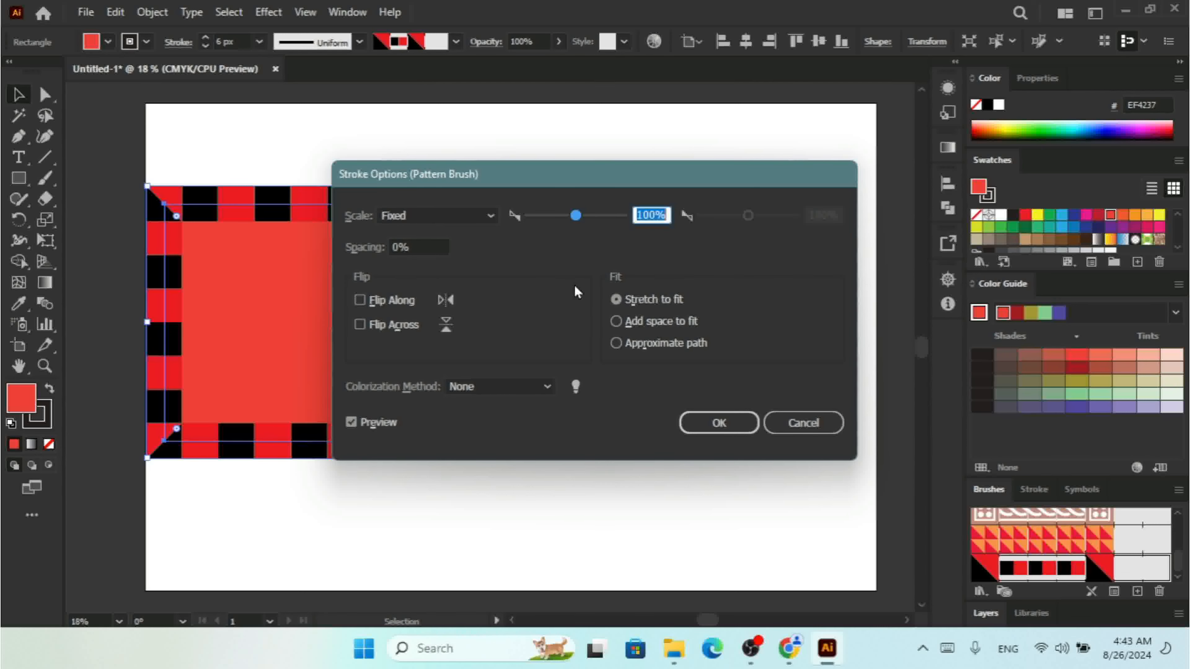
pyautogui.click(803, 424)
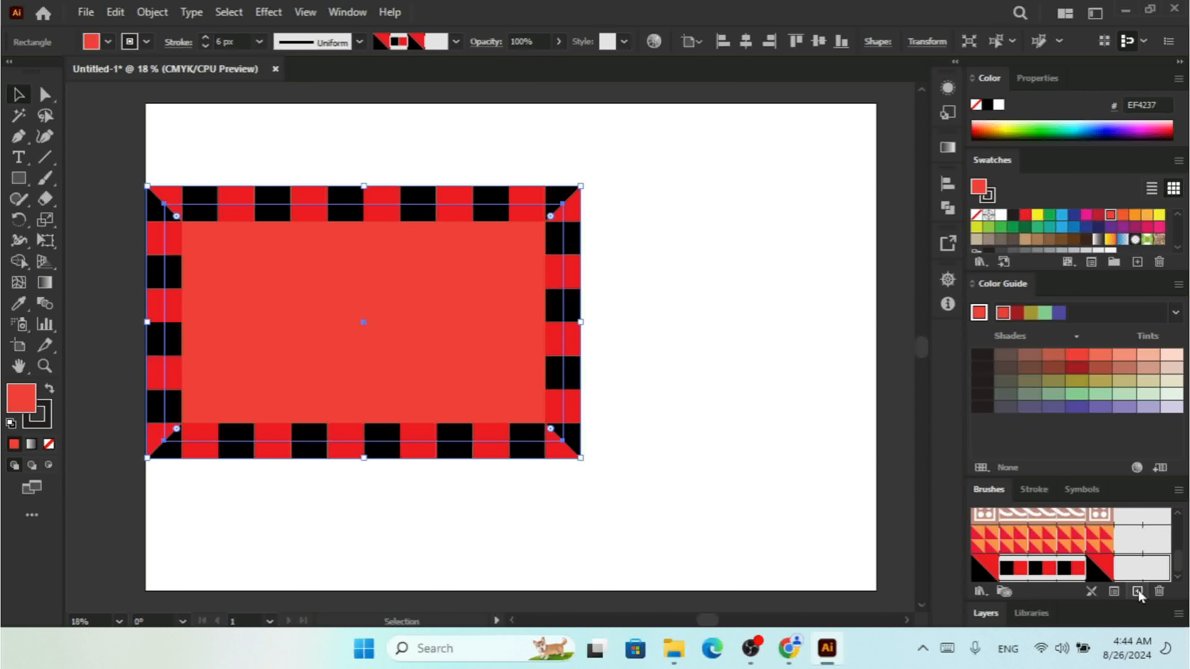
# Start a new brush of the Calligraphic Brush type, keeping the default name.
pyautogui.click(1138, 590)
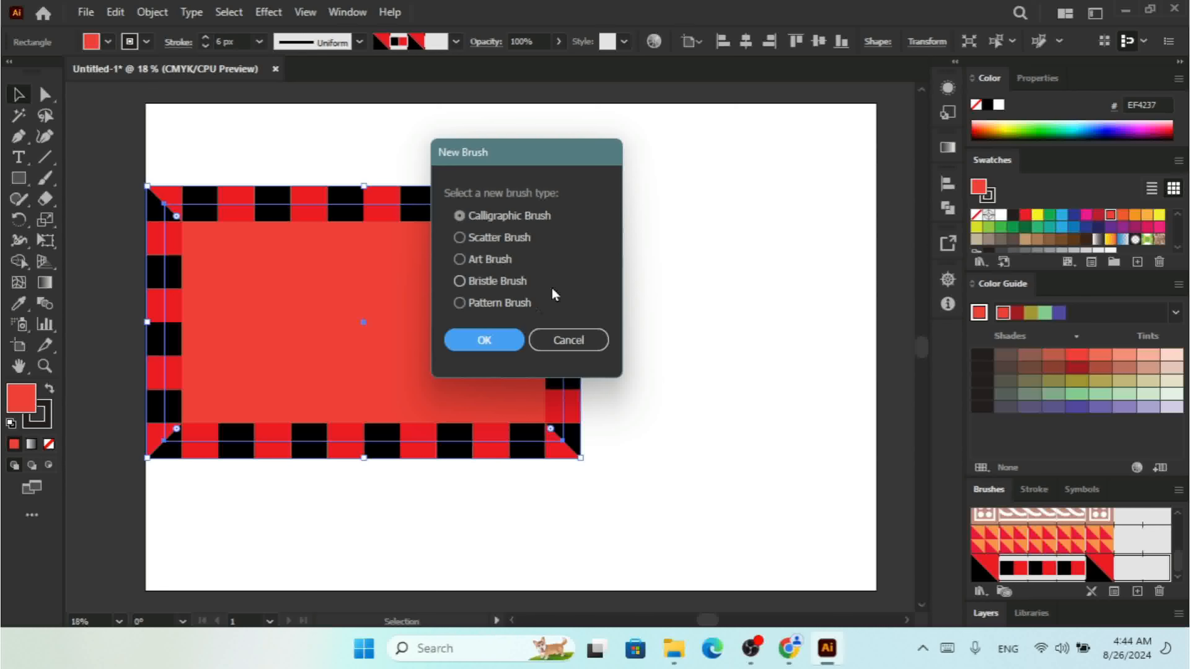
pyautogui.click(483, 341)
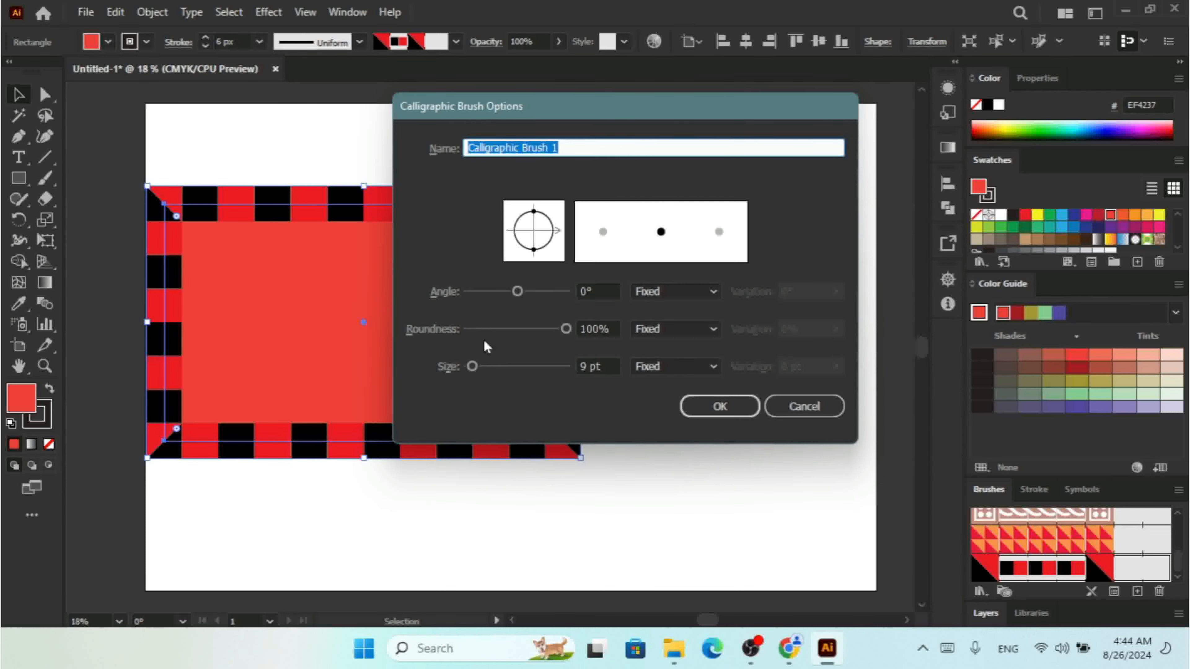
pyautogui.moveTo(580, 112); pyautogui.dragTo(567, 114)
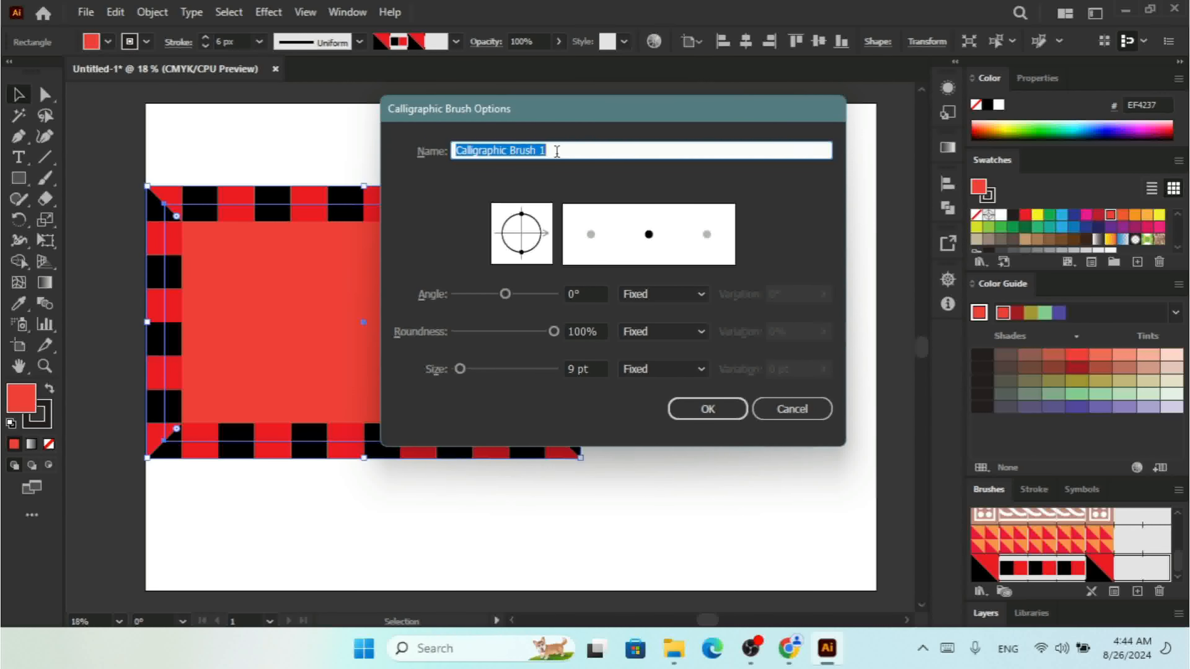
pyautogui.moveTo(557, 151); pyautogui.dragTo(358, 140)
# Set the calligraphic brush to -6° angle, 62% roundness and 82 pt size, with a random angle variation of 26°.
pyautogui.moveTo(505, 294)
pyautogui.mouseDown()
pyautogui.moveTo(521, 296)
pyautogui.moveTo(492, 300)
pyautogui.moveTo(503, 300)
pyautogui.moveTo(492, 332)
pyautogui.moveTo(518, 334)
pyautogui.mouseUp()
pyautogui.moveTo(467, 370); pyautogui.dragTo(496, 370)
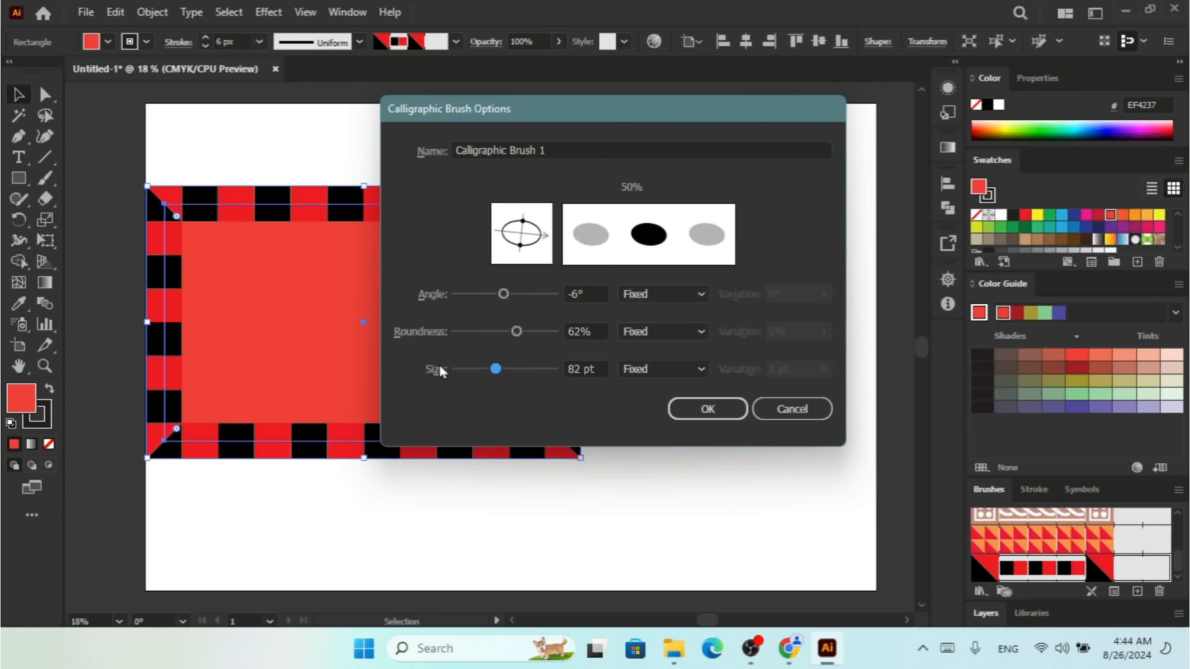
pyautogui.click(668, 295)
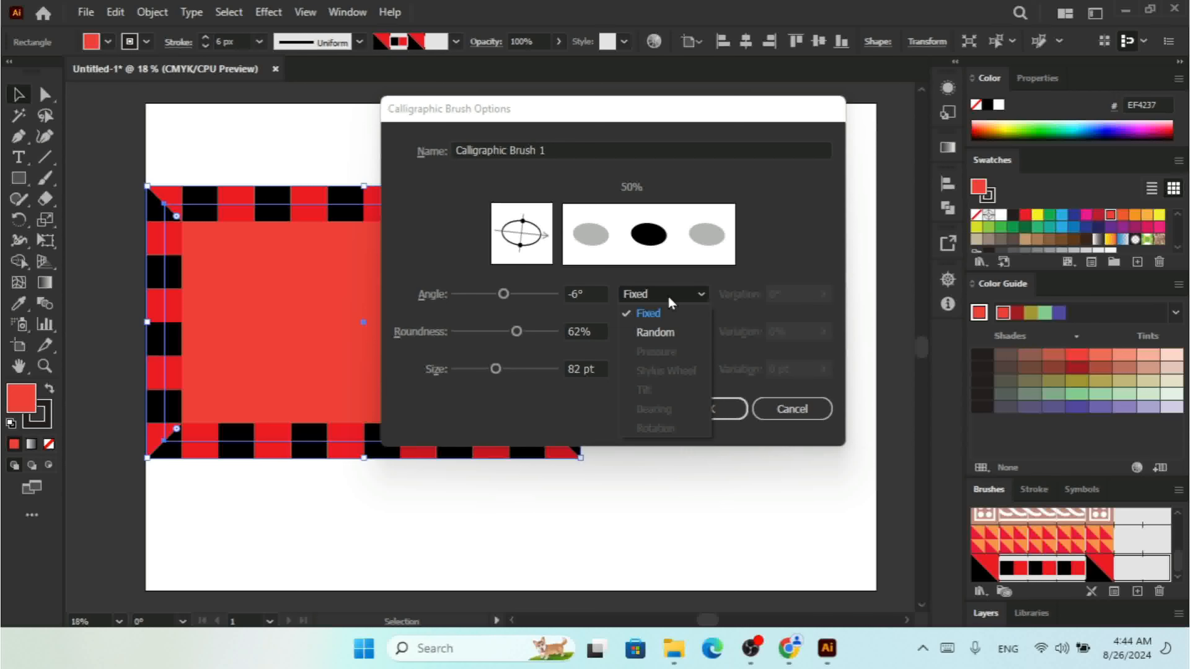
pyautogui.click(661, 330)
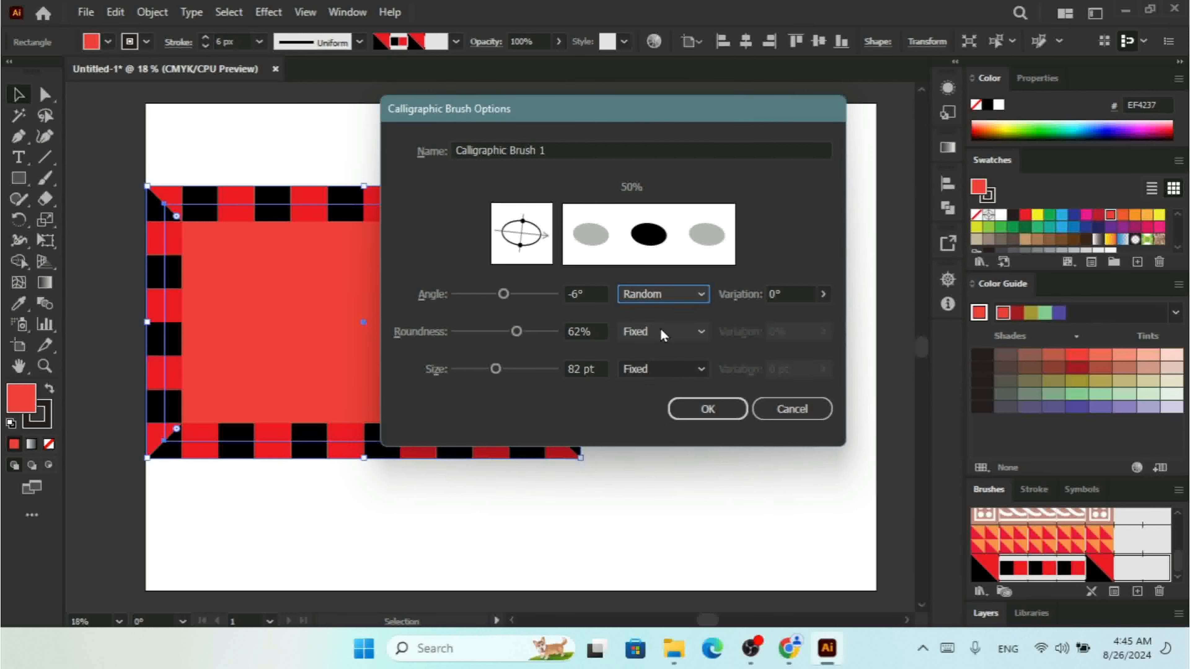
pyautogui.click(823, 294)
pyautogui.moveTo(757, 315)
pyautogui.mouseDown()
pyautogui.moveTo(791, 323)
pyautogui.moveTo(768, 326)
pyautogui.mouseUp()
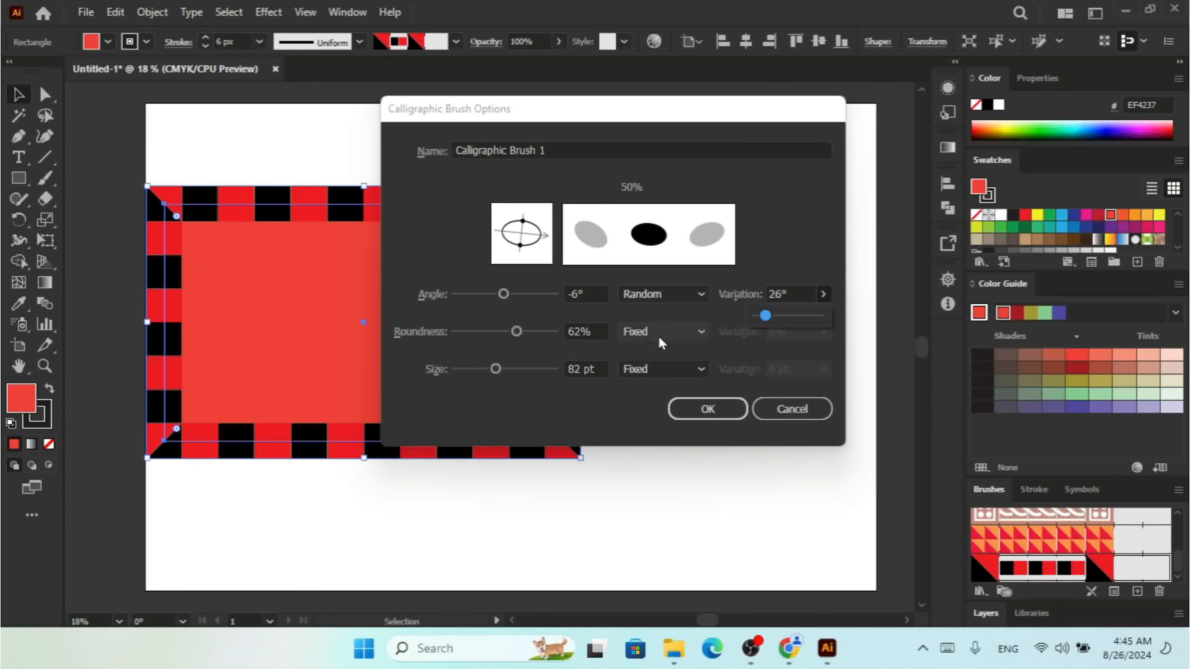
# Make the calligraphic brush's roundness random with a 17% variation, and discard the brush.
pyautogui.click(673, 334)
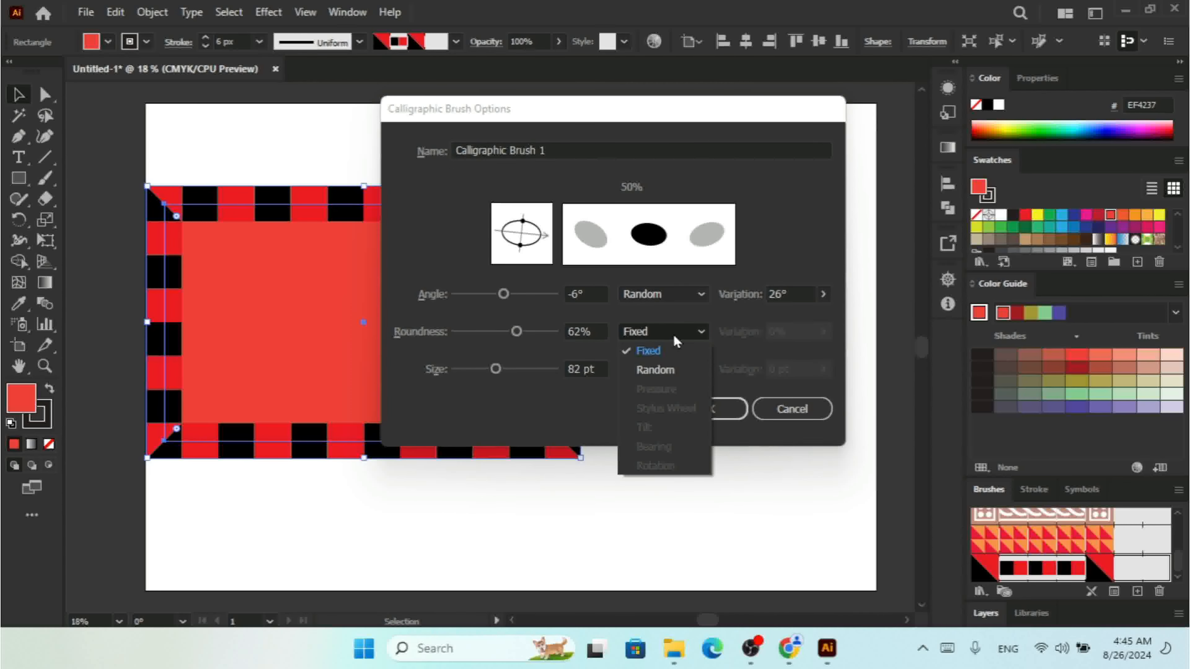
pyautogui.click(668, 372)
pyautogui.click(823, 332)
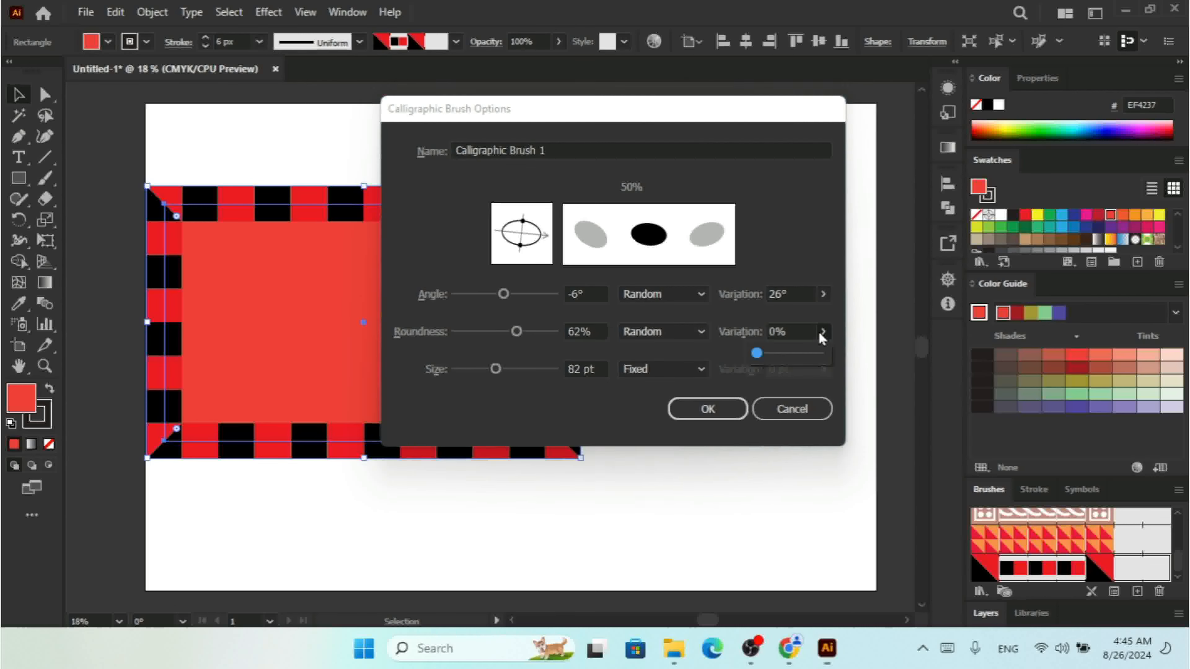
pyautogui.moveTo(762, 359); pyautogui.dragTo(785, 357)
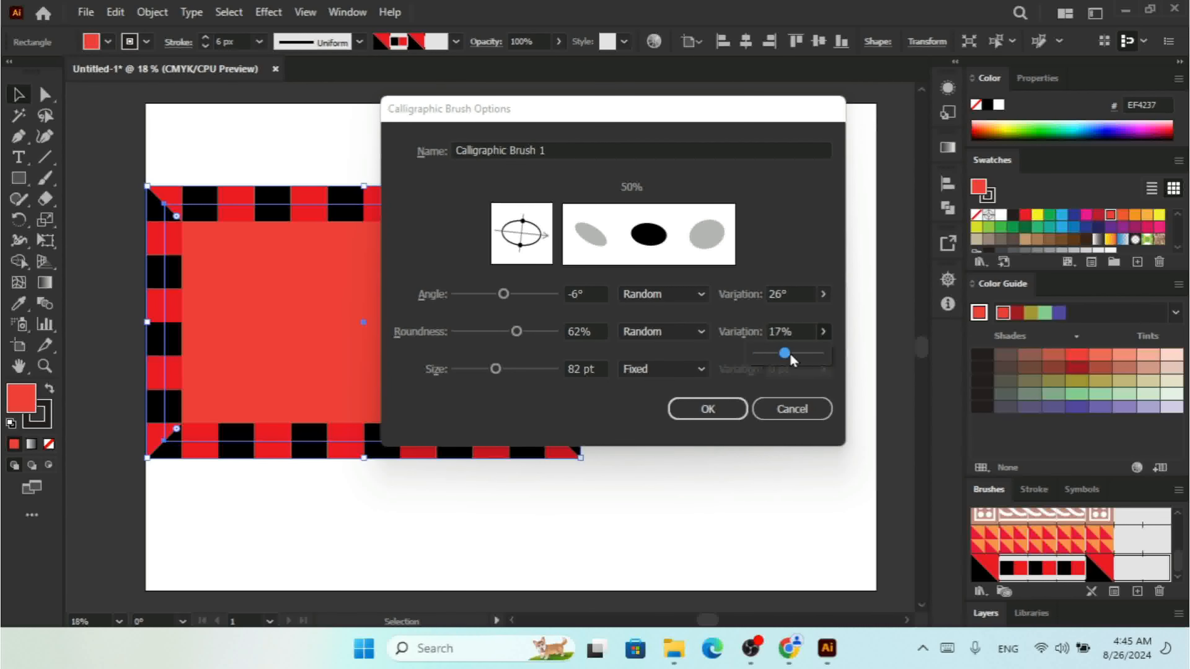
pyautogui.click(787, 409)
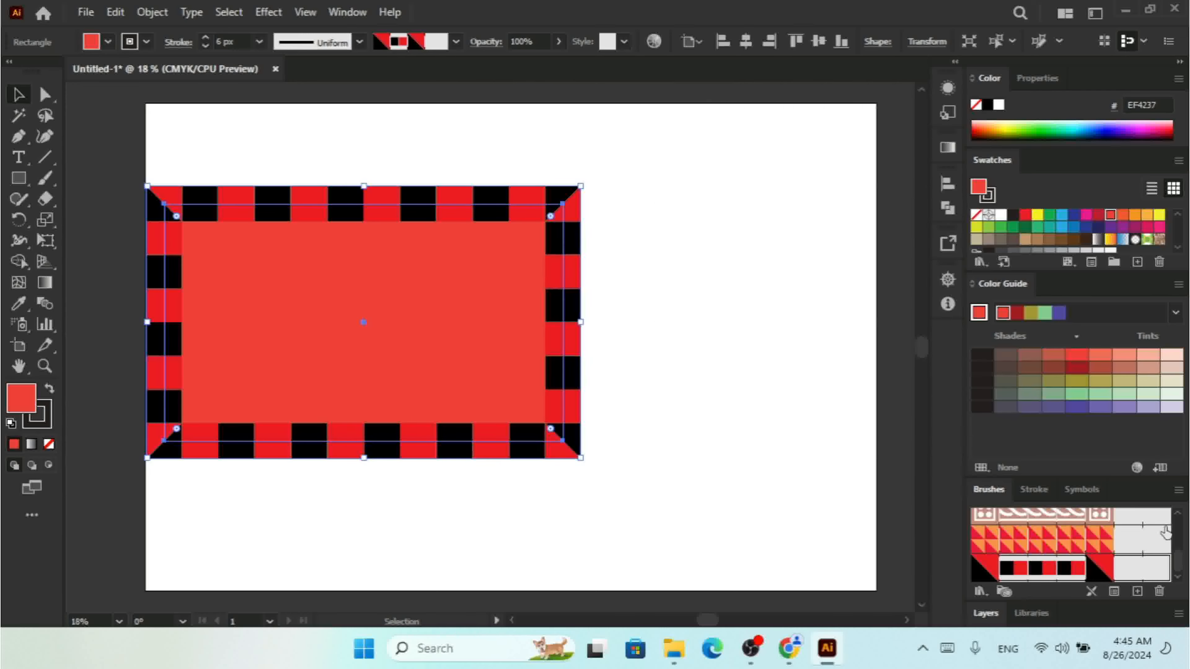
# Start a new brush of the Scatter Brush type from the selected rectangle, keeping the default name.
pyautogui.click(1138, 592)
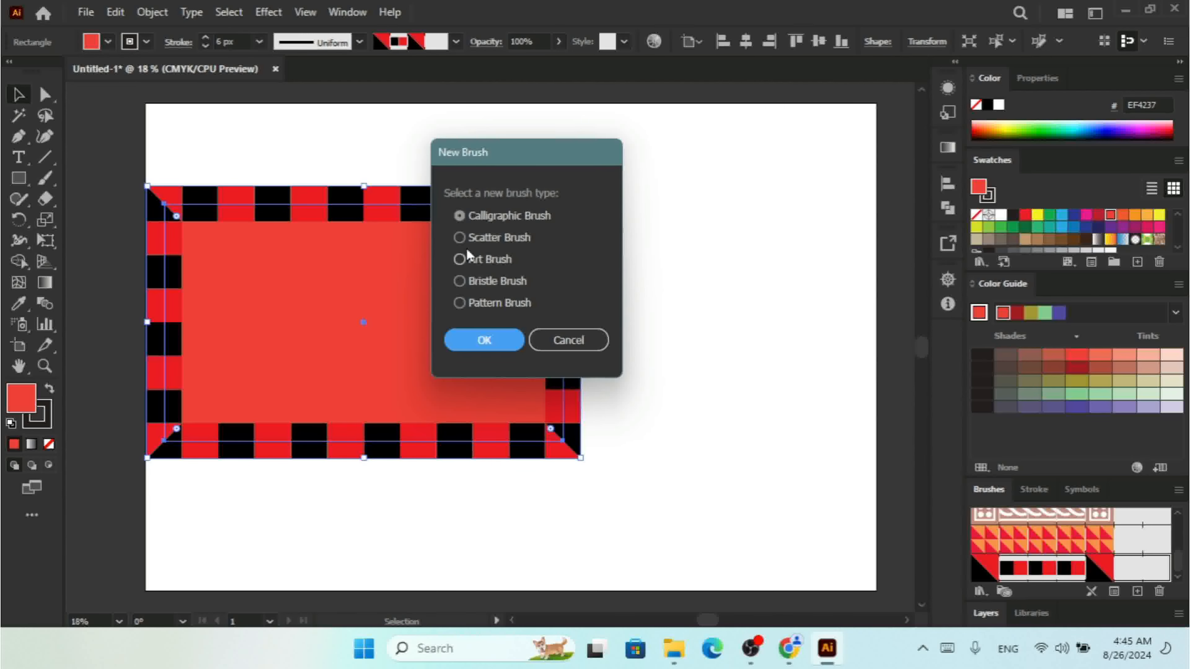
pyautogui.click(461, 239)
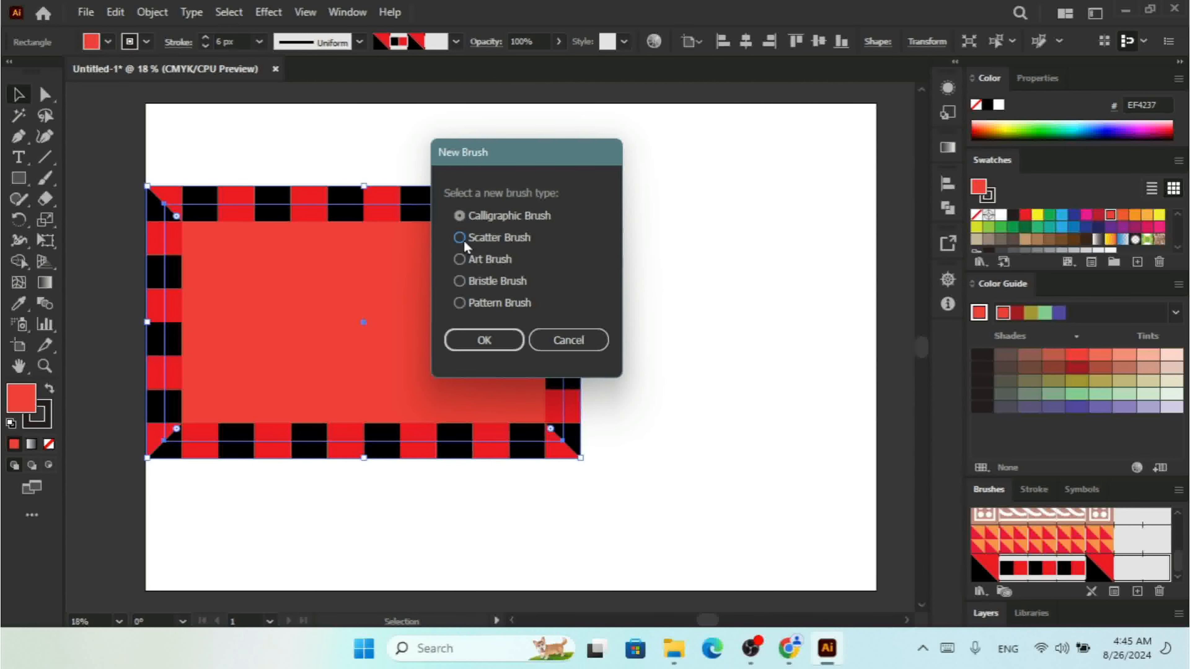
pyautogui.click(485, 340)
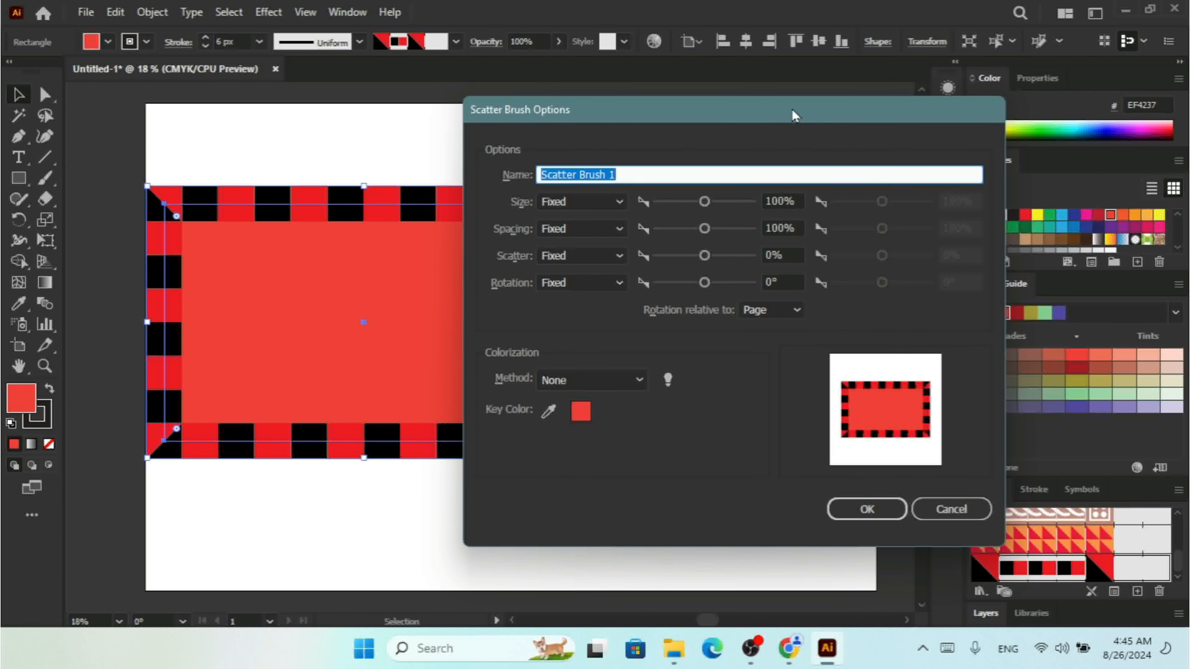
pyautogui.moveTo(792, 112); pyautogui.dragTo(644, 99)
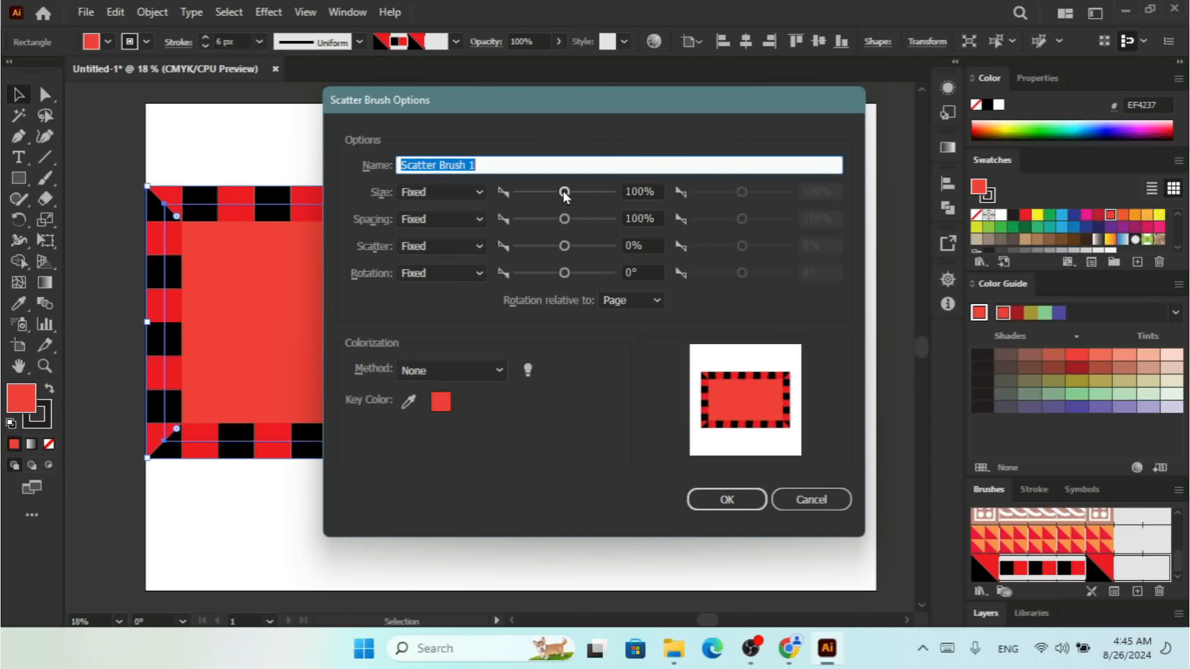
# Set the scatter brush's size to Random from 433% and its spacing to Random between 633% and 317%.
pyautogui.click(480, 197)
pyautogui.click(448, 232)
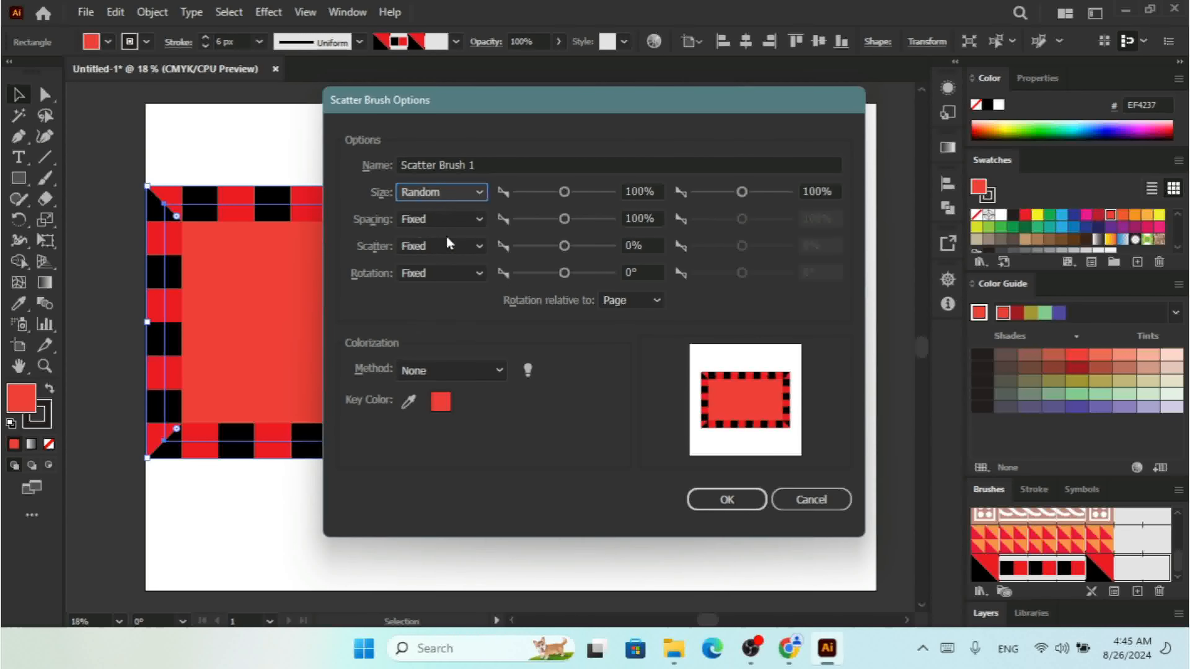
pyautogui.moveTo(564, 192); pyautogui.dragTo(582, 192)
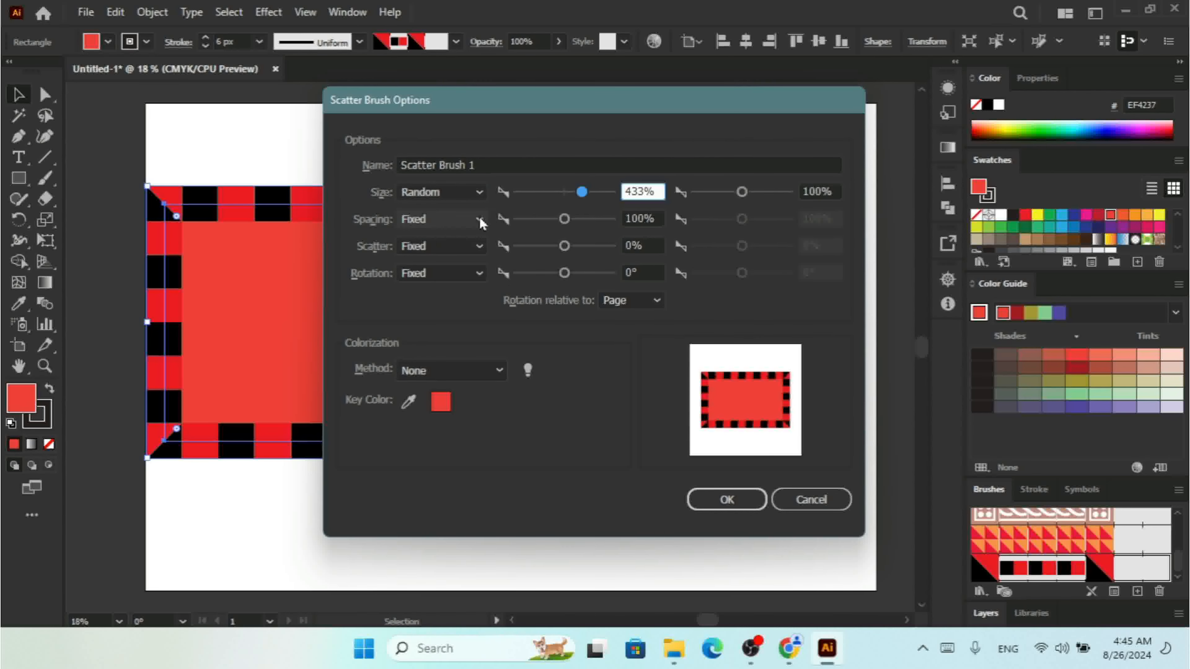
pyautogui.click(469, 220)
pyautogui.click(433, 257)
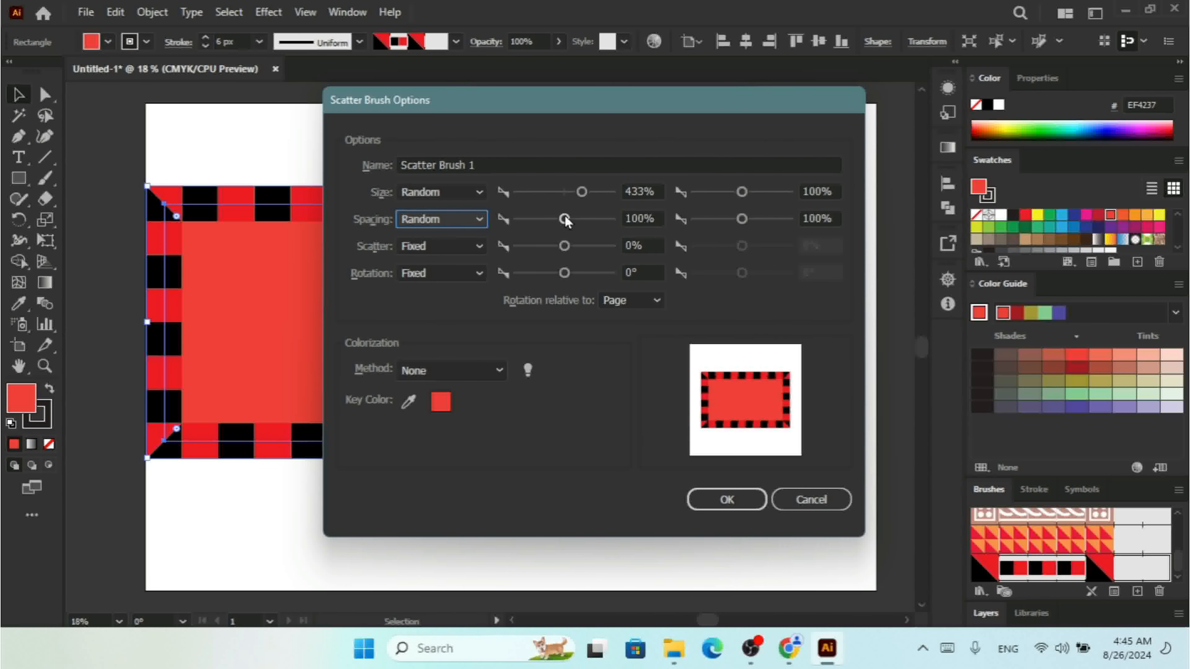
pyautogui.moveTo(565, 219); pyautogui.dragTo(592, 218)
pyautogui.moveTo(742, 218)
pyautogui.mouseDown()
pyautogui.moveTo(778, 219)
pyautogui.moveTo(755, 220)
pyautogui.mouseUp()
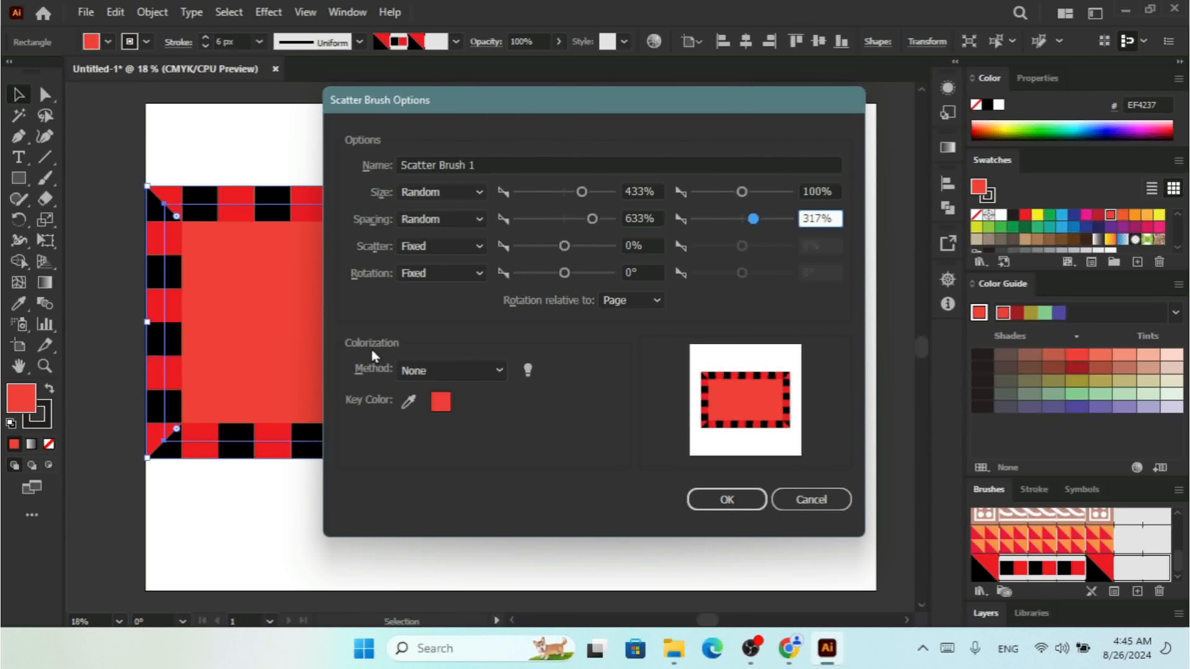
# Try the Tints and Hue Shift colorization methods for the scatter brush, and discard the brush.
pyautogui.click(474, 375)
pyautogui.click(472, 411)
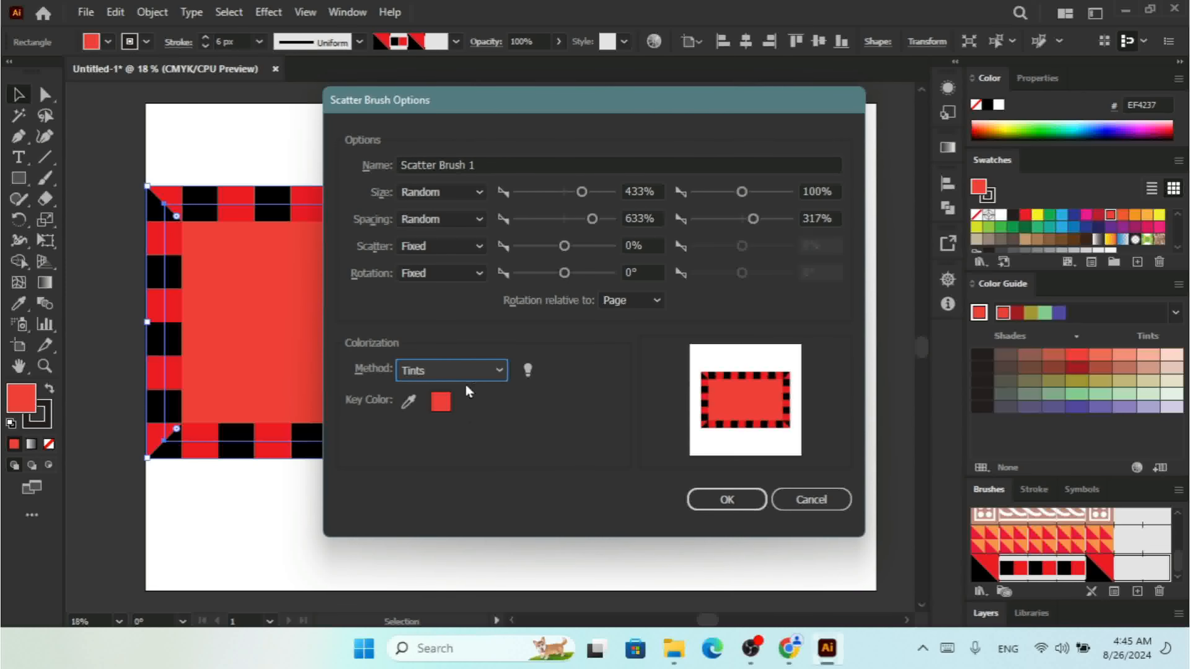
pyautogui.click(462, 366)
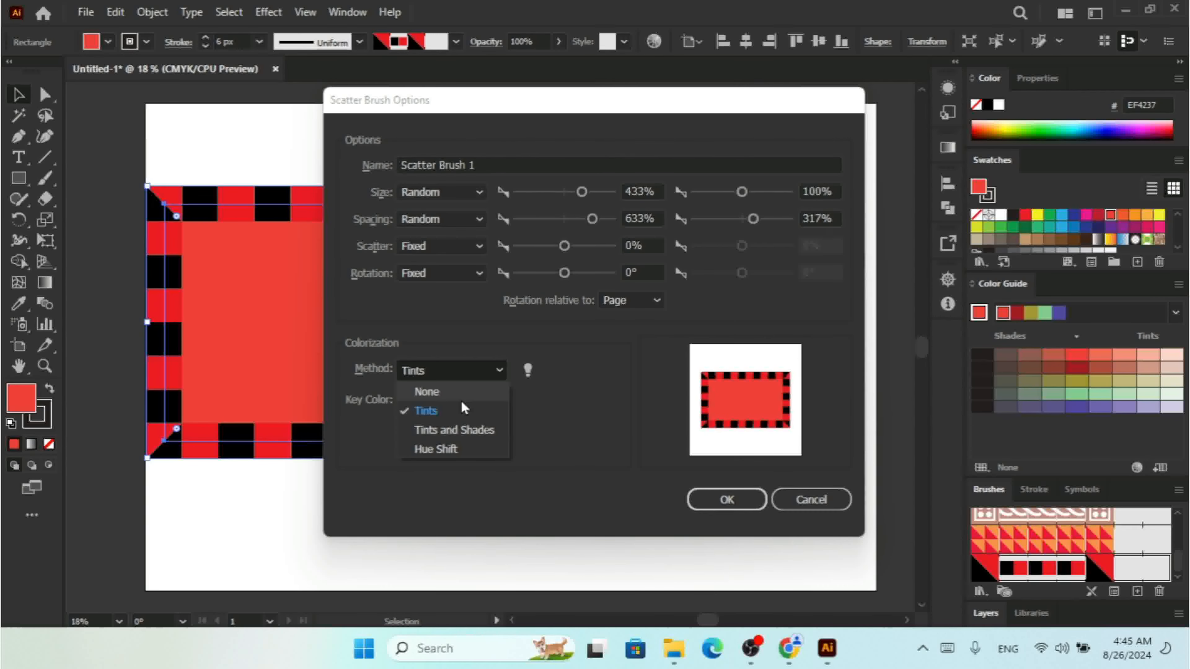
pyautogui.click(457, 448)
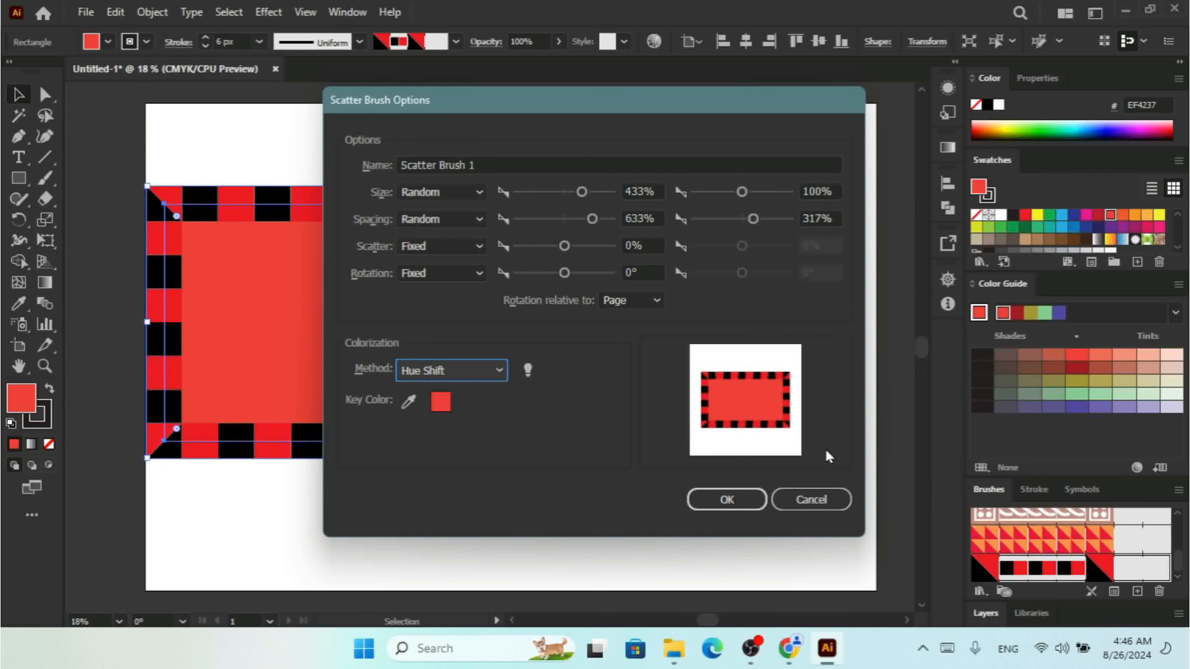
pyautogui.click(809, 501)
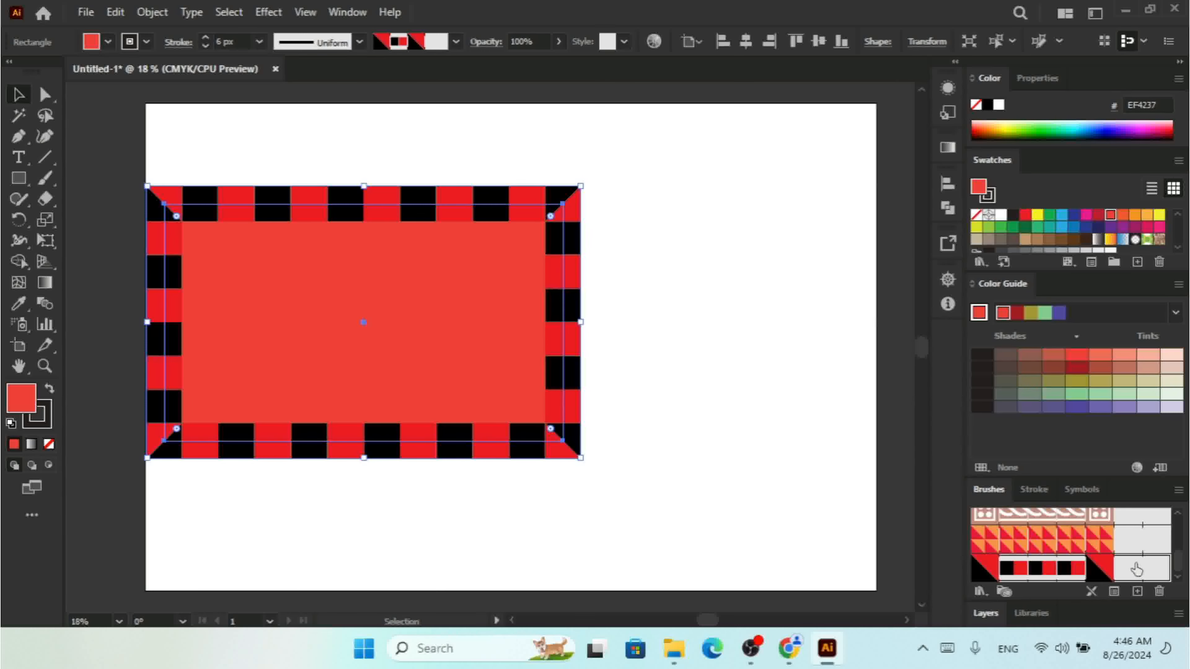
# Try a new Art Brush from the rectangle with Stretch Between Guides and Flip Across enabled, and discard it.
pyautogui.click(1137, 591)
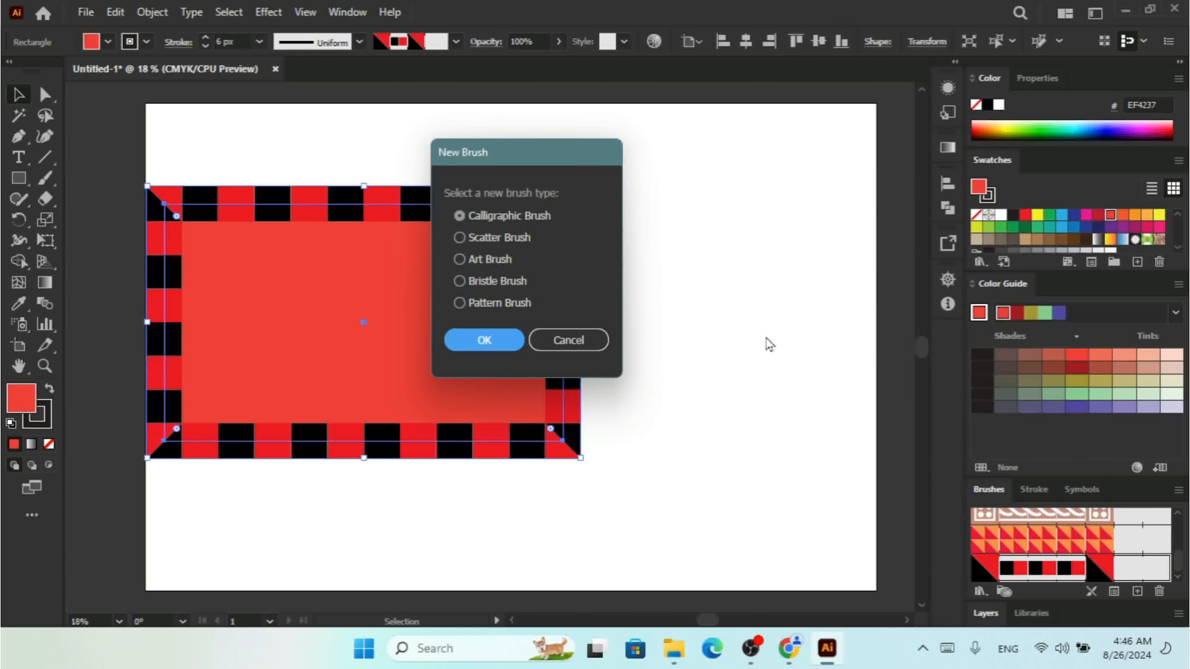
pyautogui.click(489, 261)
pyautogui.click(487, 341)
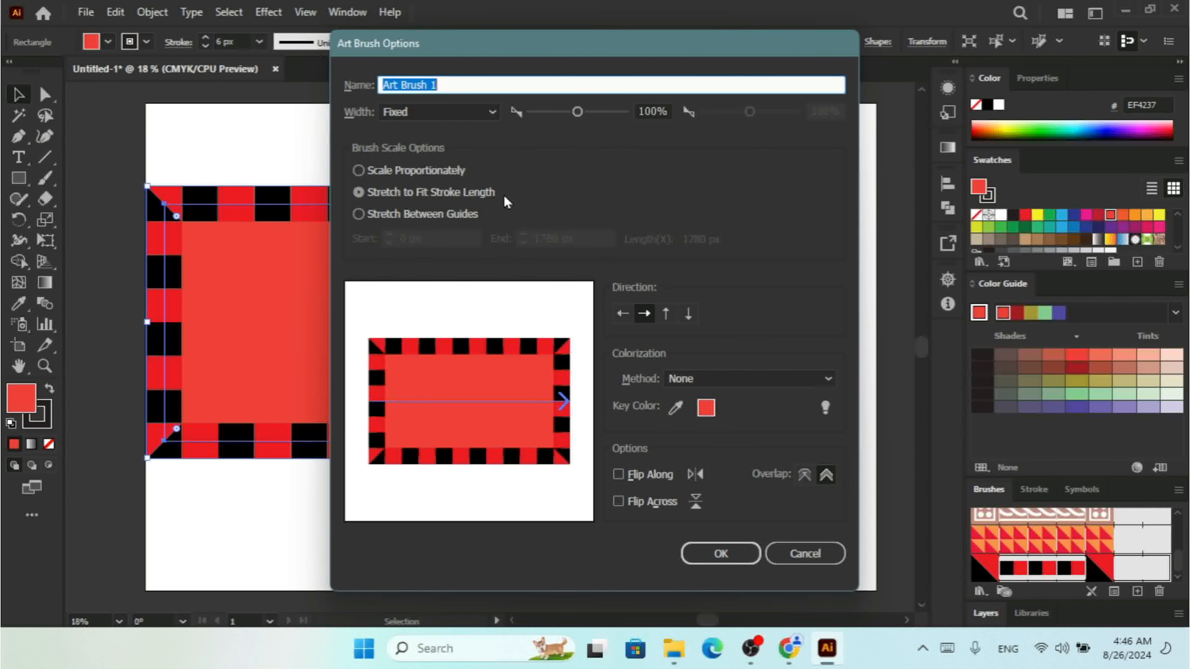
pyautogui.click(365, 214)
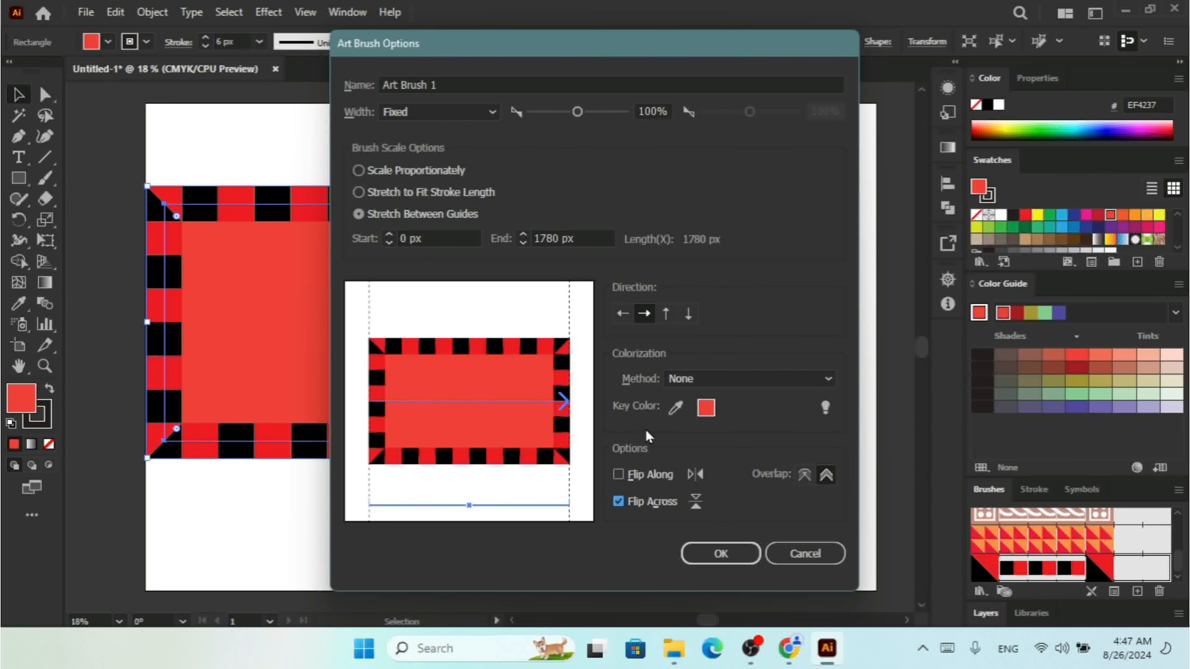
pyautogui.click(795, 554)
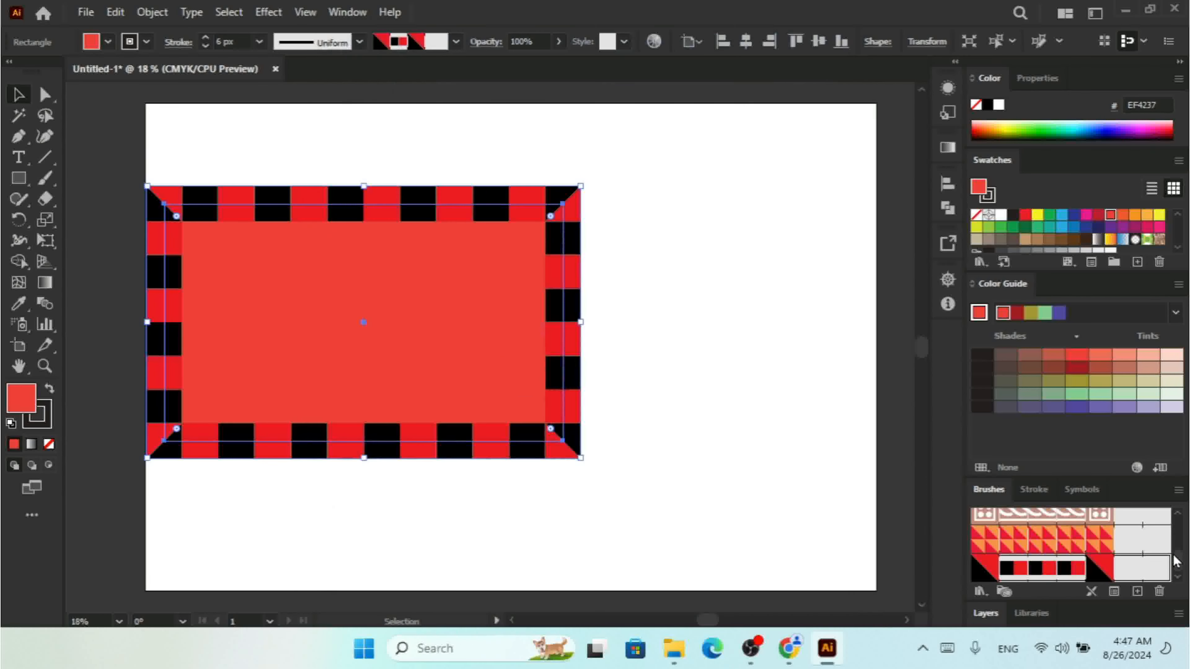
# Start a new brush of the Bristle Brush type, keeping the default name.
pyautogui.click(1138, 591)
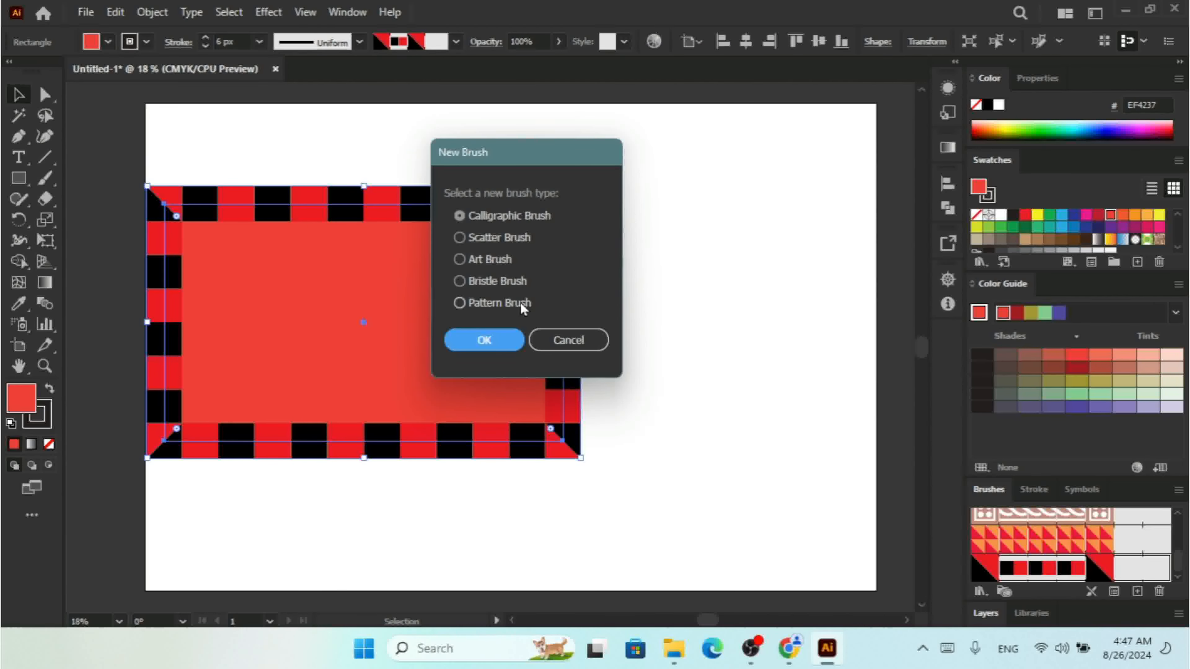
pyautogui.click(487, 284)
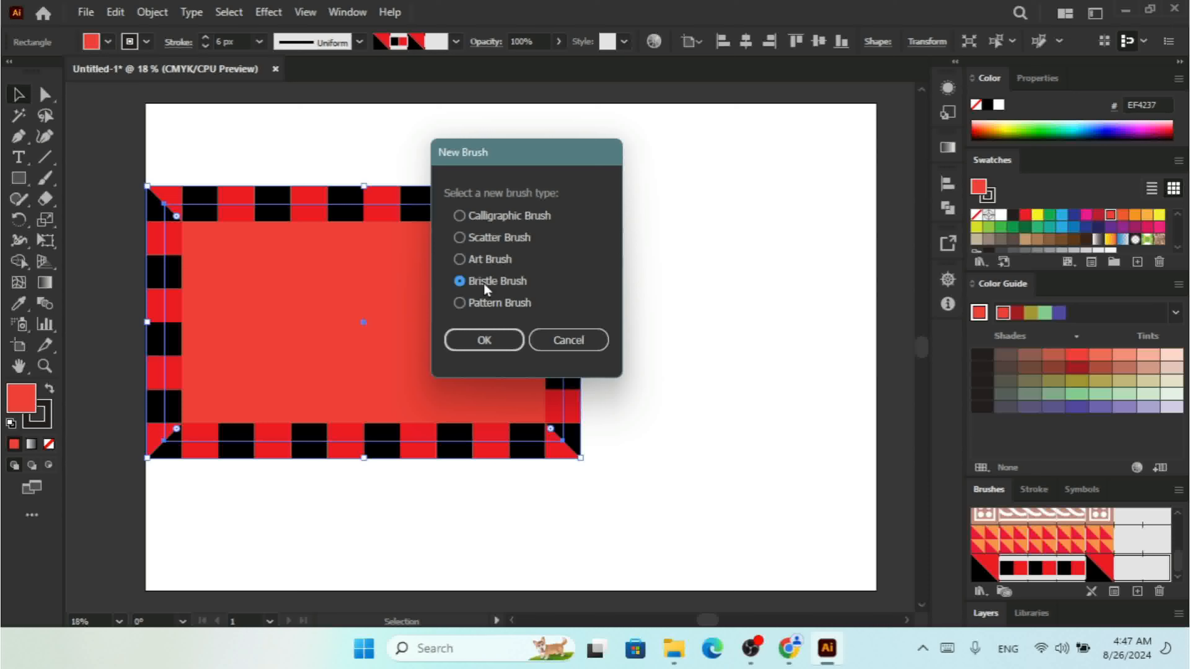
pyautogui.click(484, 341)
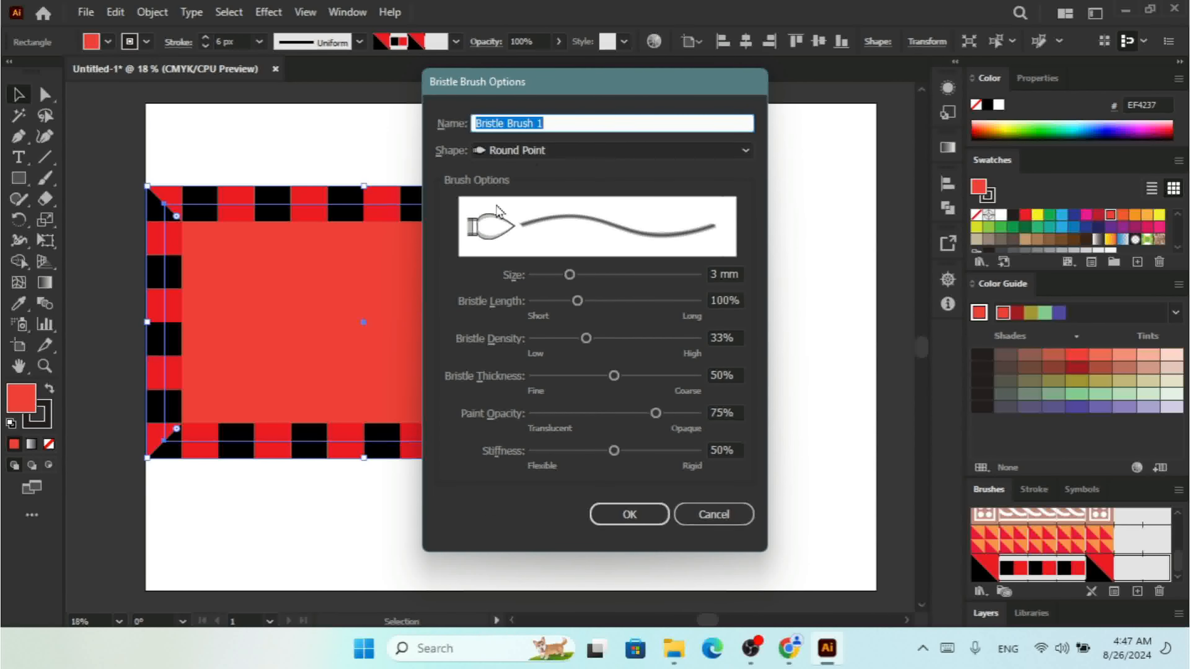
# Try the Round Fan and Flat Curve shapes for the bristle brush, and set its shape to Flat Point.
pyautogui.click(550, 155)
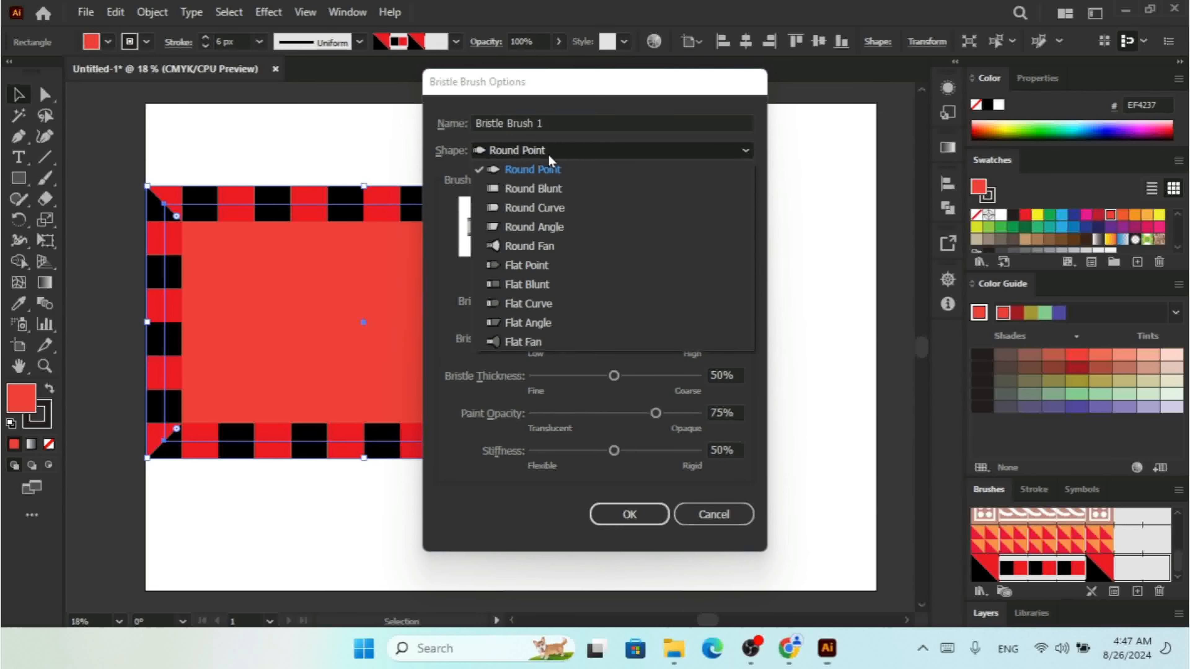
pyautogui.click(550, 246)
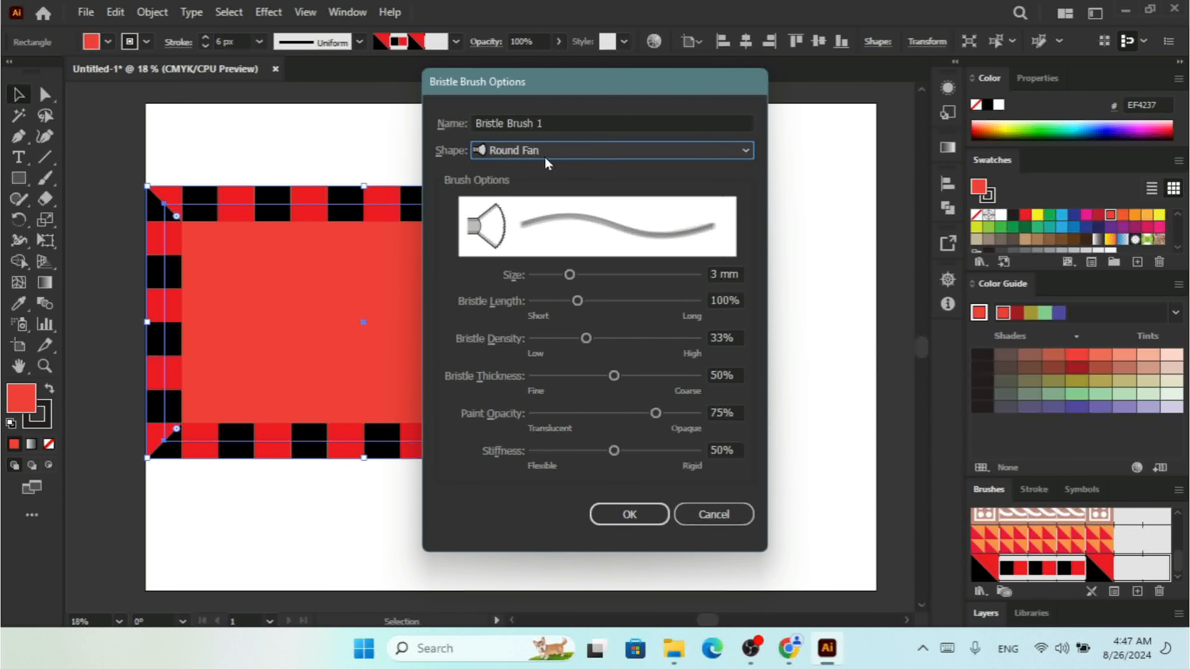
pyautogui.click(552, 159)
pyautogui.click(529, 310)
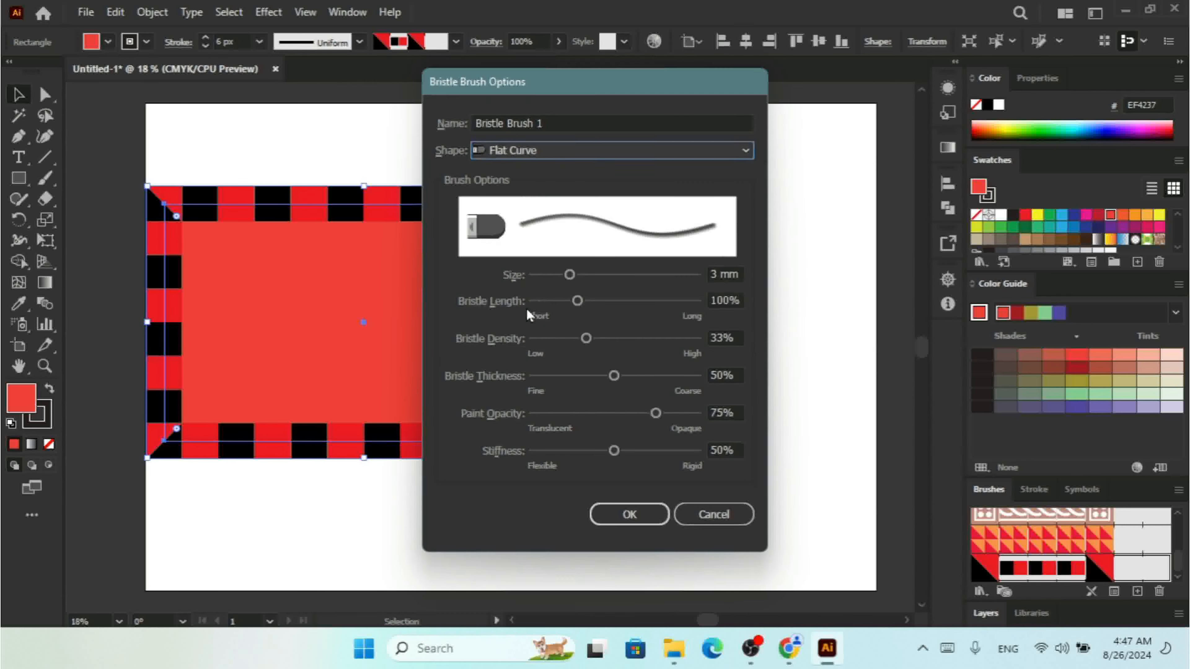
pyautogui.click(590, 151)
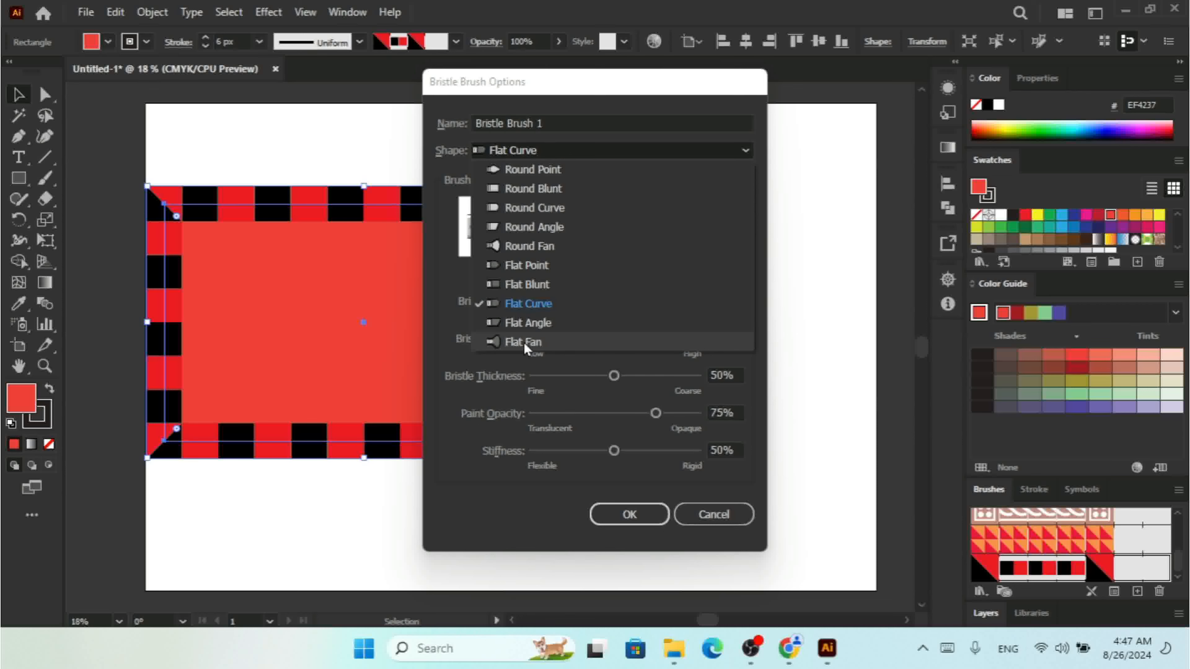
pyautogui.click(553, 272)
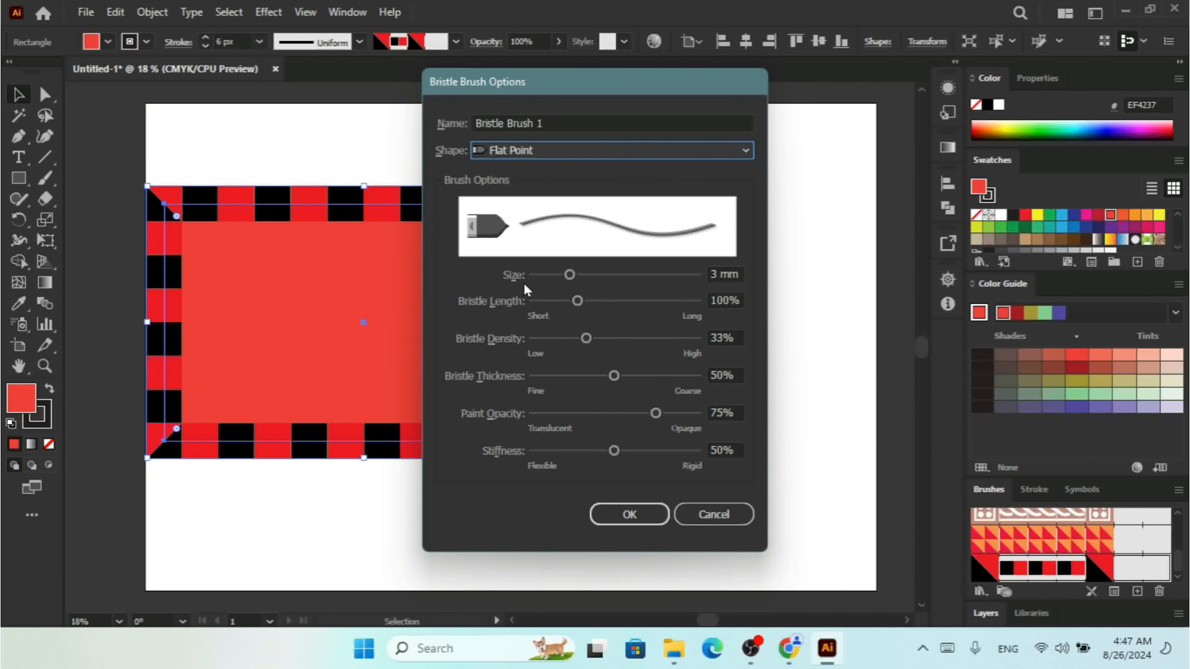
# Set the bristle brush's size to 4.2 mm, bristle length to 164%, density to 60% and thickness to 62%.
pyautogui.moveTo(570, 276)
pyautogui.mouseDown()
pyautogui.moveTo(598, 285)
pyautogui.moveTo(590, 302)
pyautogui.moveTo(617, 303)
pyautogui.mouseUp()
pyautogui.click(600, 301)
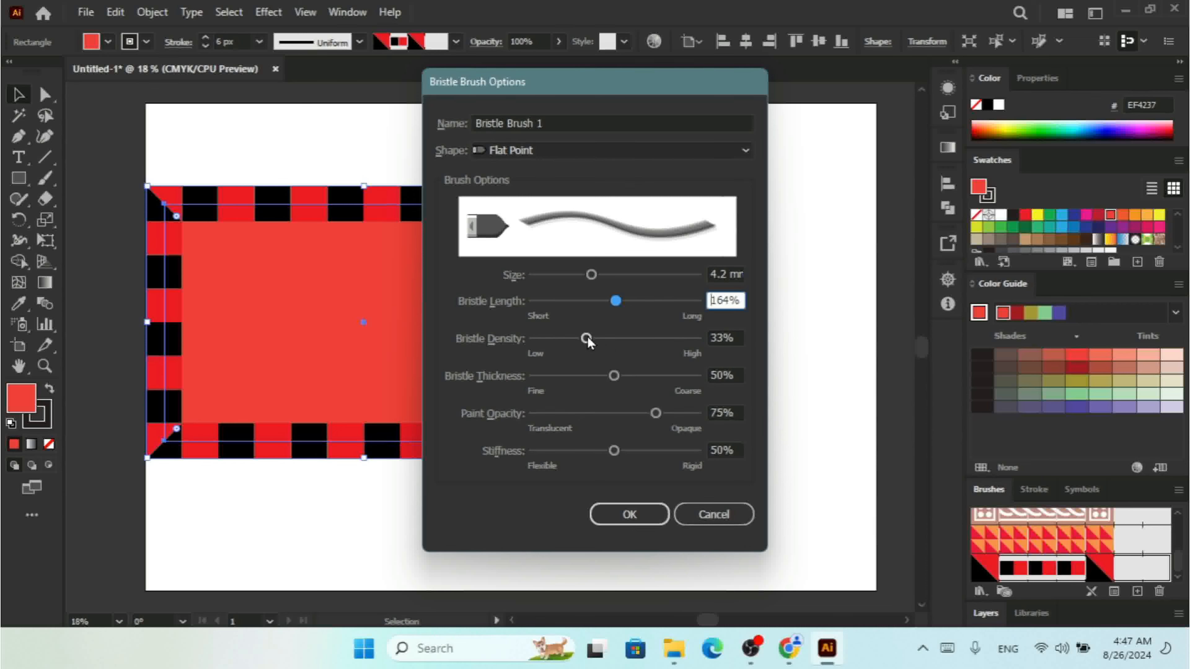
pyautogui.moveTo(586, 339); pyautogui.dragTo(631, 346)
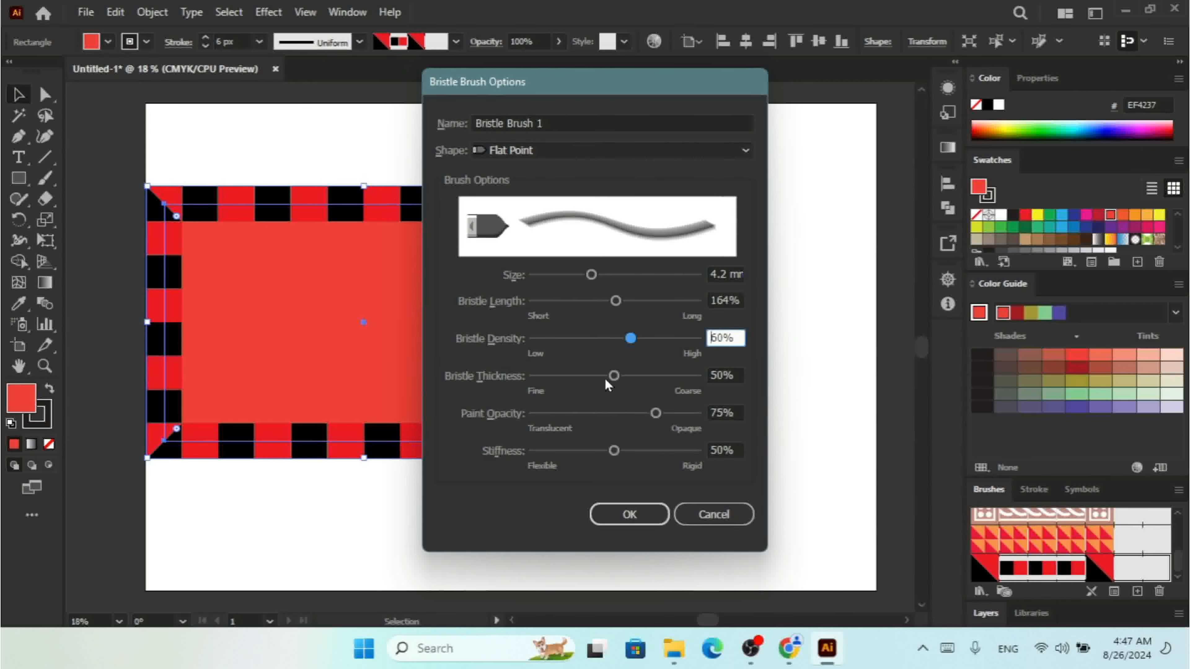
pyautogui.moveTo(613, 376)
pyautogui.mouseDown()
pyautogui.moveTo(592, 378)
pyautogui.moveTo(635, 376)
pyautogui.mouseUp()
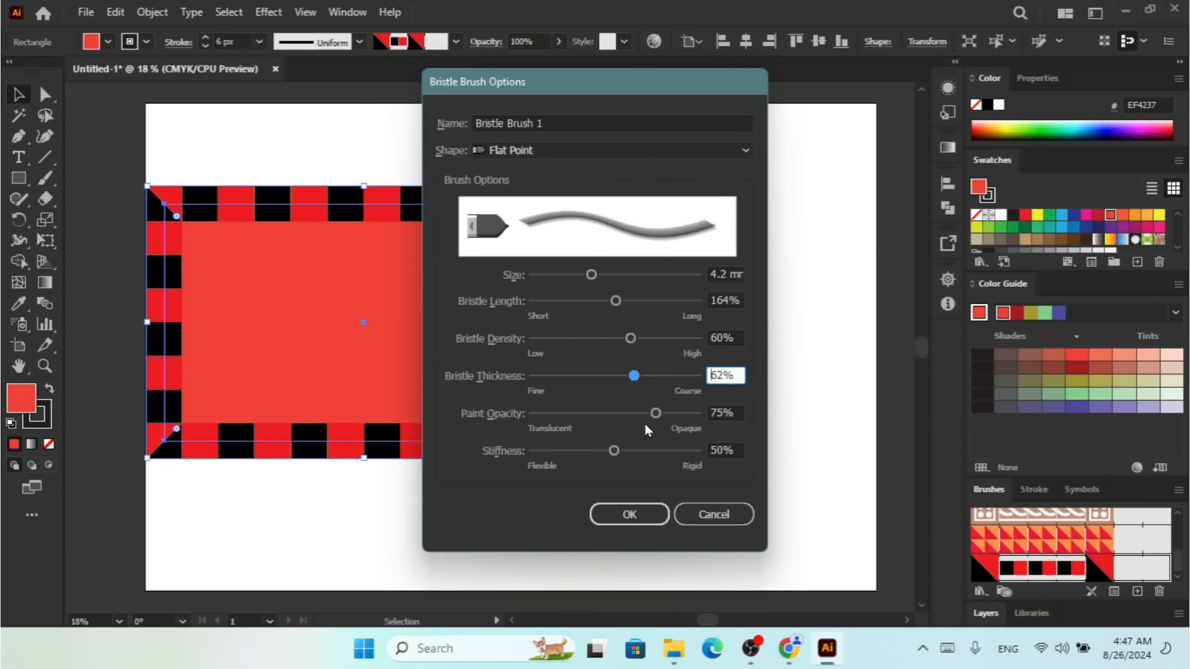
# Try a paint opacity of 45% and a bristle thickness of 75% for the bristle brush, and discard the brush.
pyautogui.moveTo(655, 414)
pyautogui.mouseDown()
pyautogui.moveTo(591, 415)
pyautogui.moveTo(681, 419)
pyautogui.moveTo(606, 415)
pyautogui.mouseUp()
pyautogui.moveTo(634, 376)
pyautogui.mouseDown()
pyautogui.moveTo(584, 376)
pyautogui.moveTo(658, 378)
pyautogui.mouseUp()
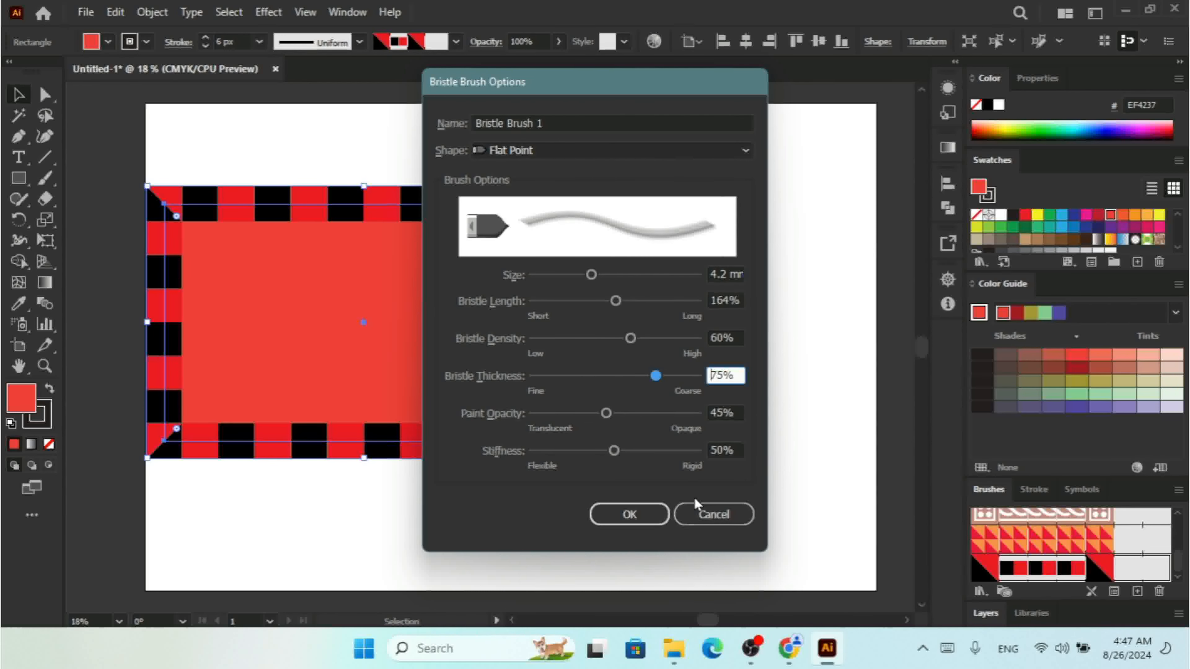
pyautogui.click(714, 515)
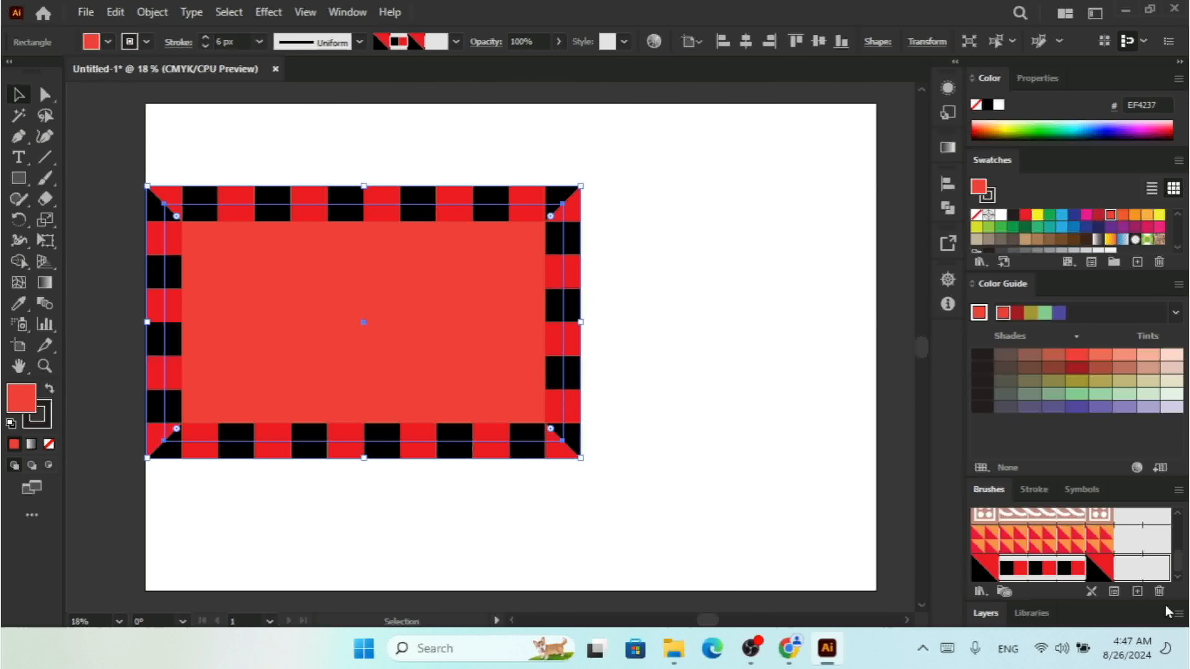
# Try a new Pattern Brush with Fixed scale at 174%, check its colorization method, and discard it.
pyautogui.click(1138, 592)
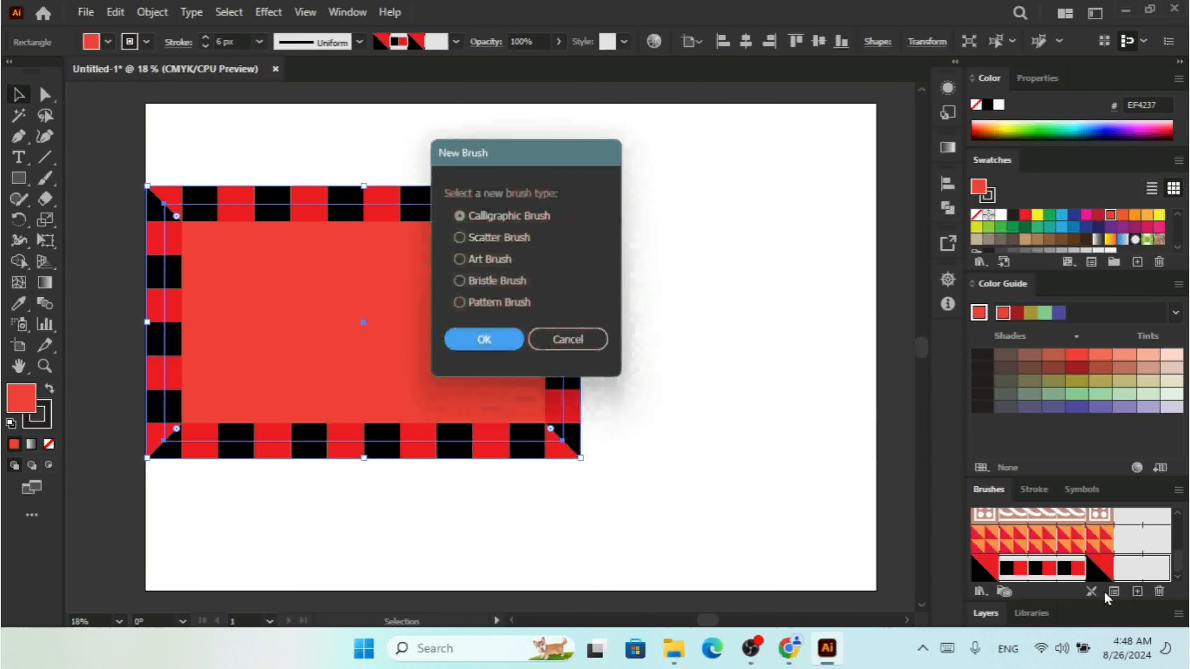
pyautogui.click(492, 303)
pyautogui.click(473, 340)
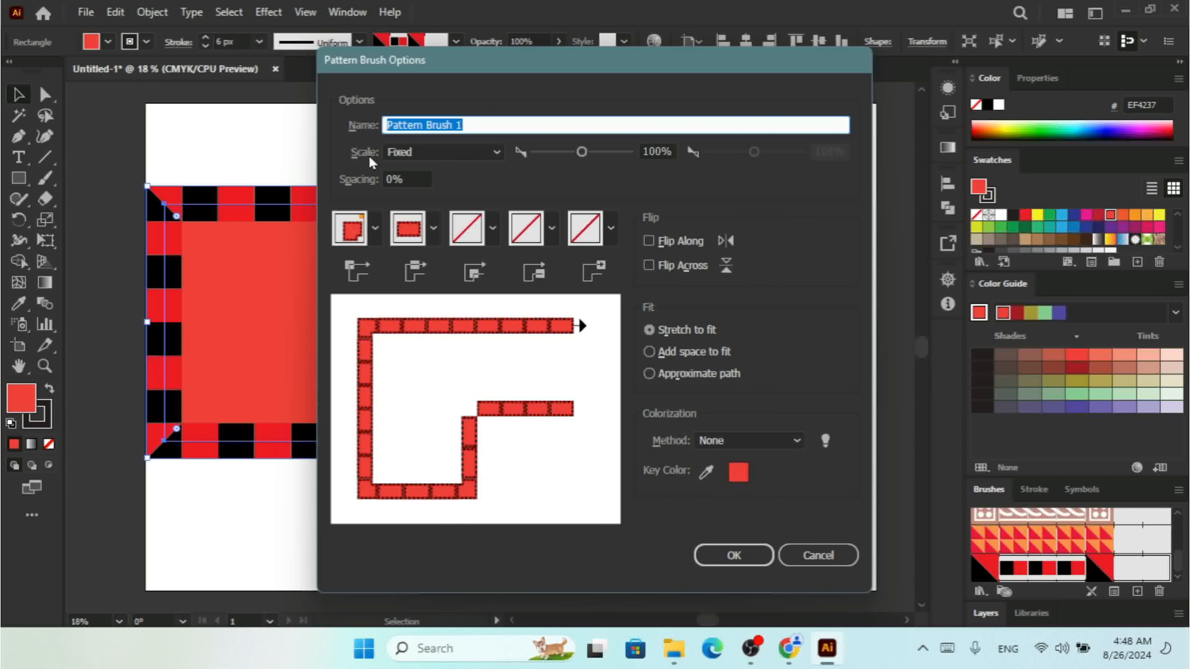
pyautogui.click(452, 154)
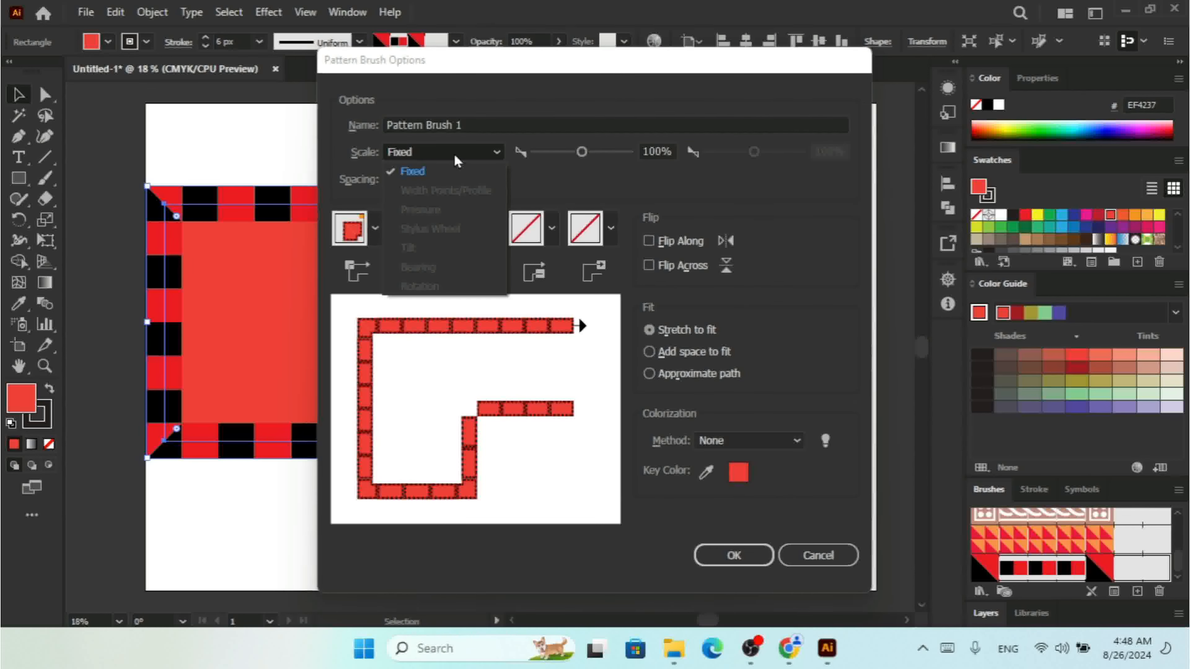
pyautogui.click(454, 153)
pyautogui.moveTo(582, 152)
pyautogui.mouseDown()
pyautogui.moveTo(618, 156)
pyautogui.moveTo(580, 159)
pyautogui.moveTo(597, 158)
pyautogui.mouseUp()
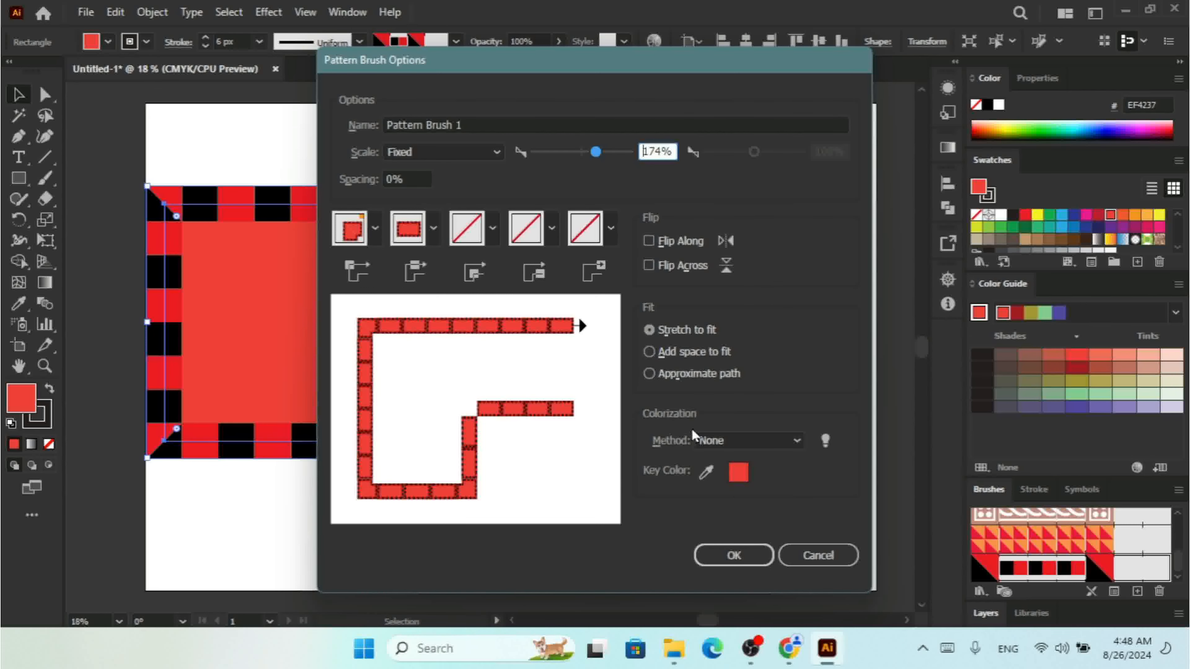
pyautogui.click(723, 444)
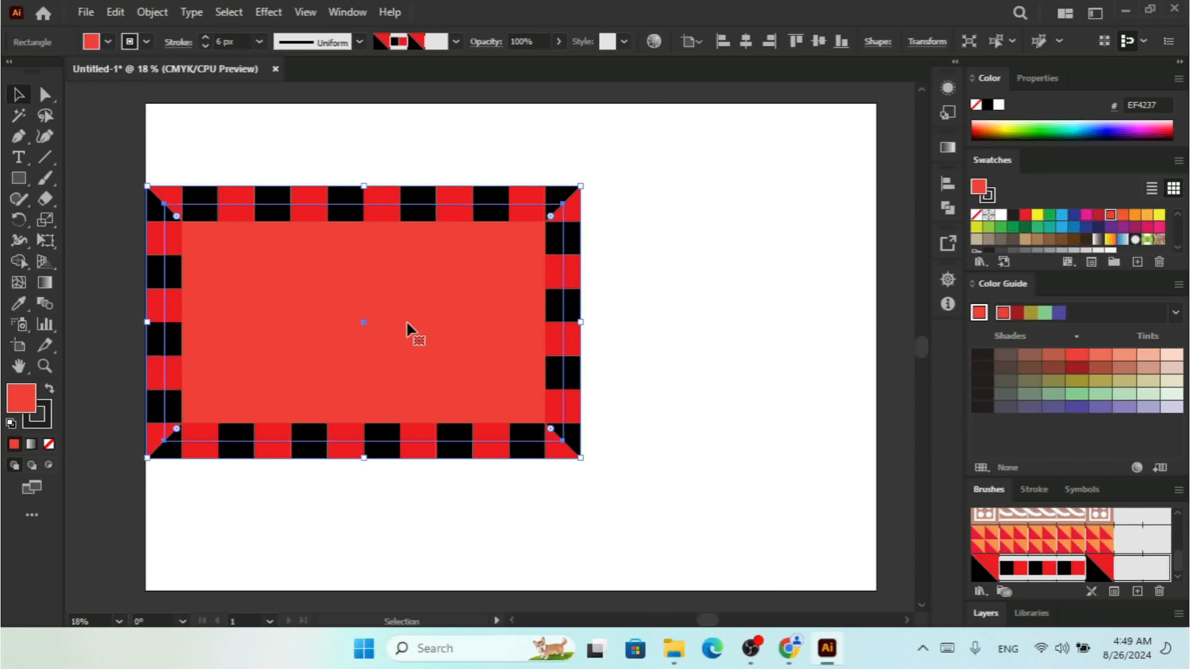
# Delete the red rectangle with the checkered border and hide the Color panel.
pyautogui.press('Delete')
pyautogui.click(346, 11)
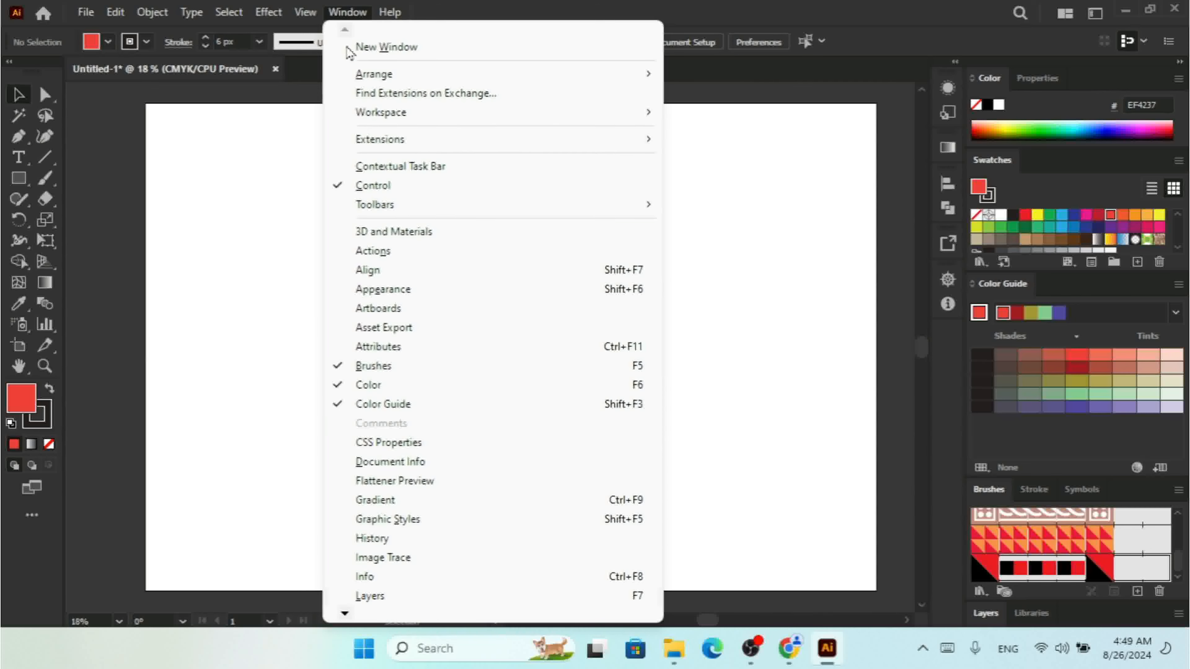
pyautogui.click(405, 386)
# Show the Color panel again and enlarge its color spectrum.
pyautogui.click(337, 13)
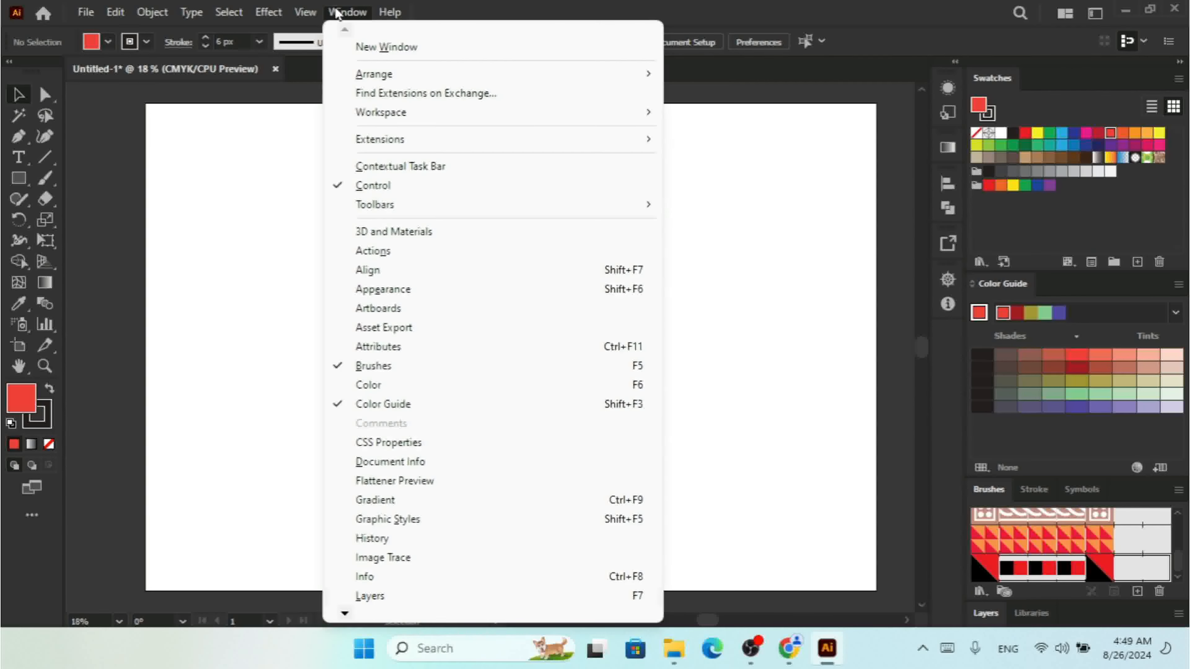
pyautogui.click(395, 387)
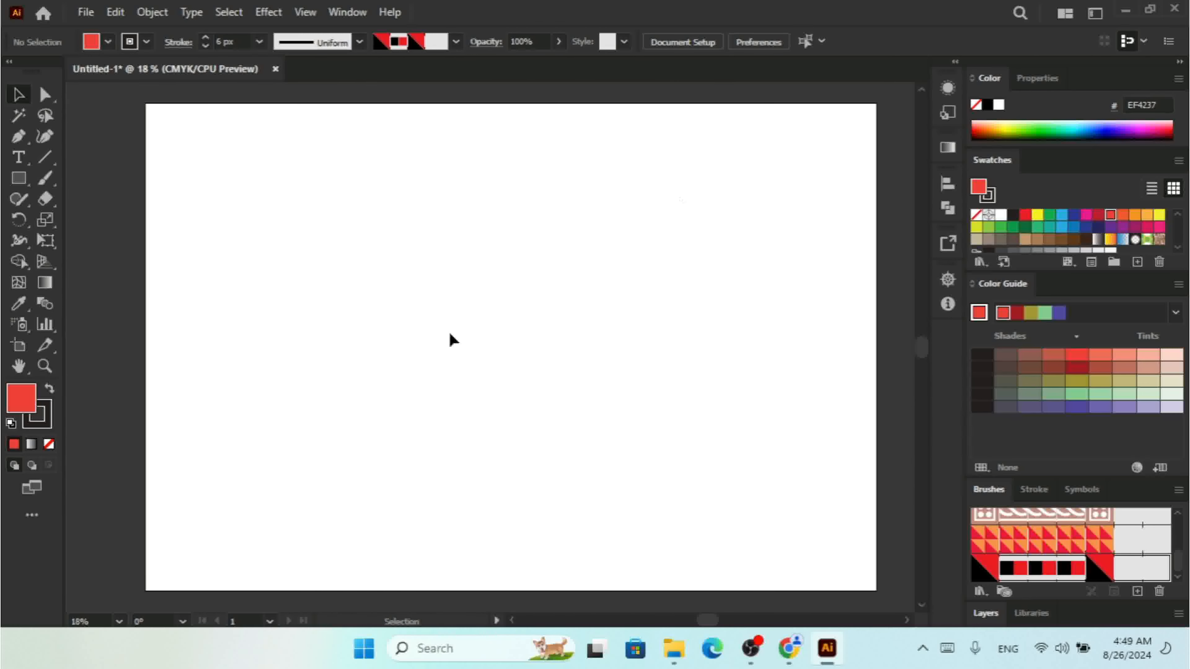
pyautogui.moveTo(1080, 159); pyautogui.dragTo(1083, 208)
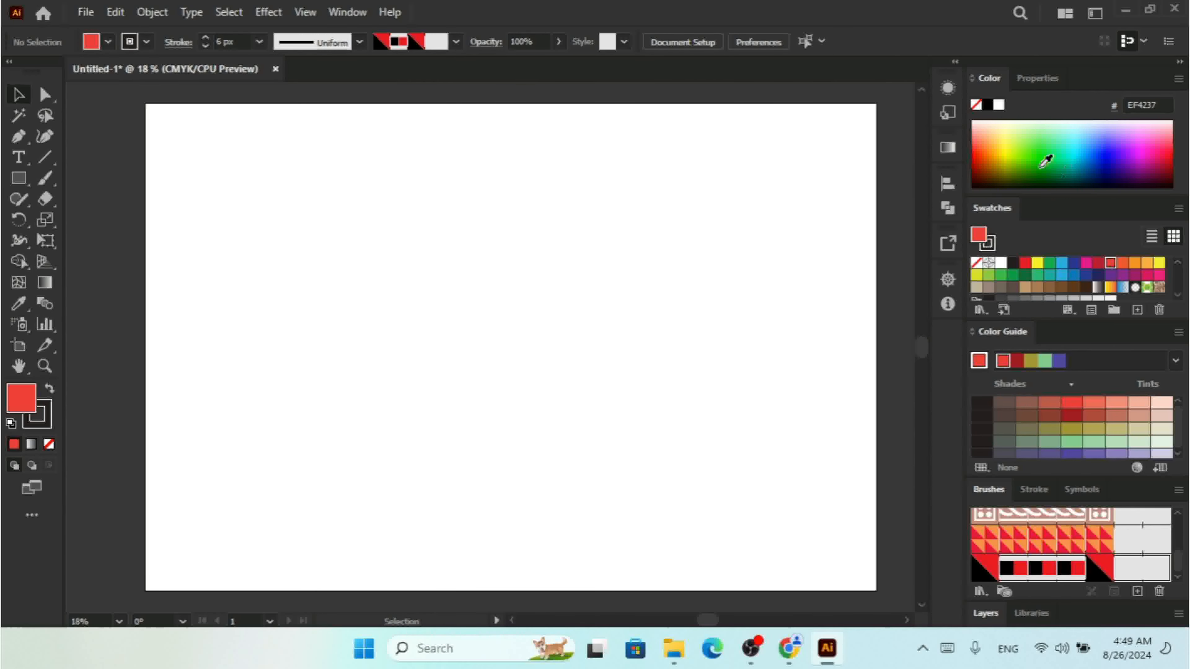
# Try the Grayscale, RGB, HSB and CMYK color models, and set the Color panel to Web Safe RGB.
pyautogui.click(1180, 80)
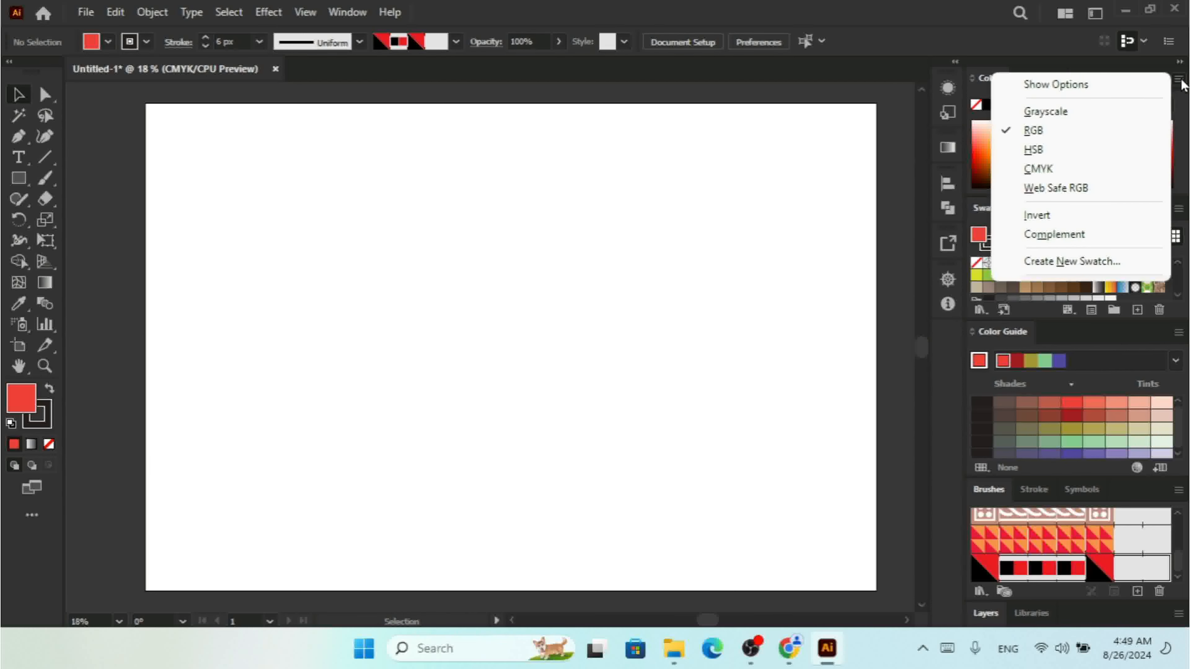
pyautogui.click(1055, 114)
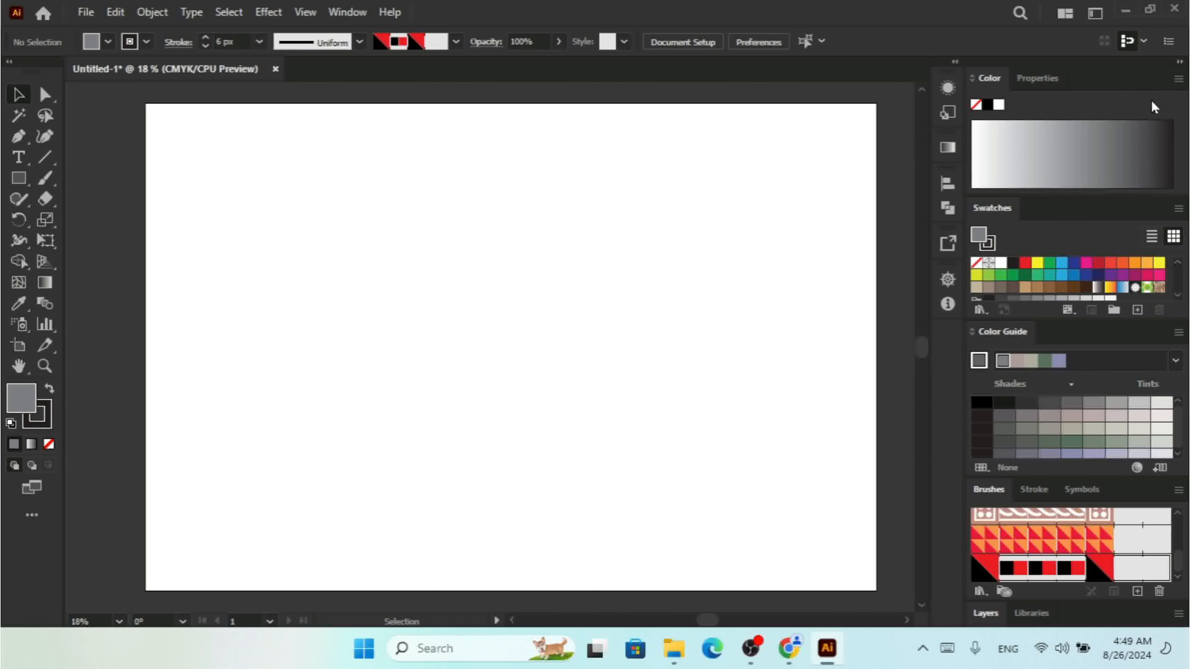
pyautogui.click(1179, 79)
pyautogui.click(1073, 131)
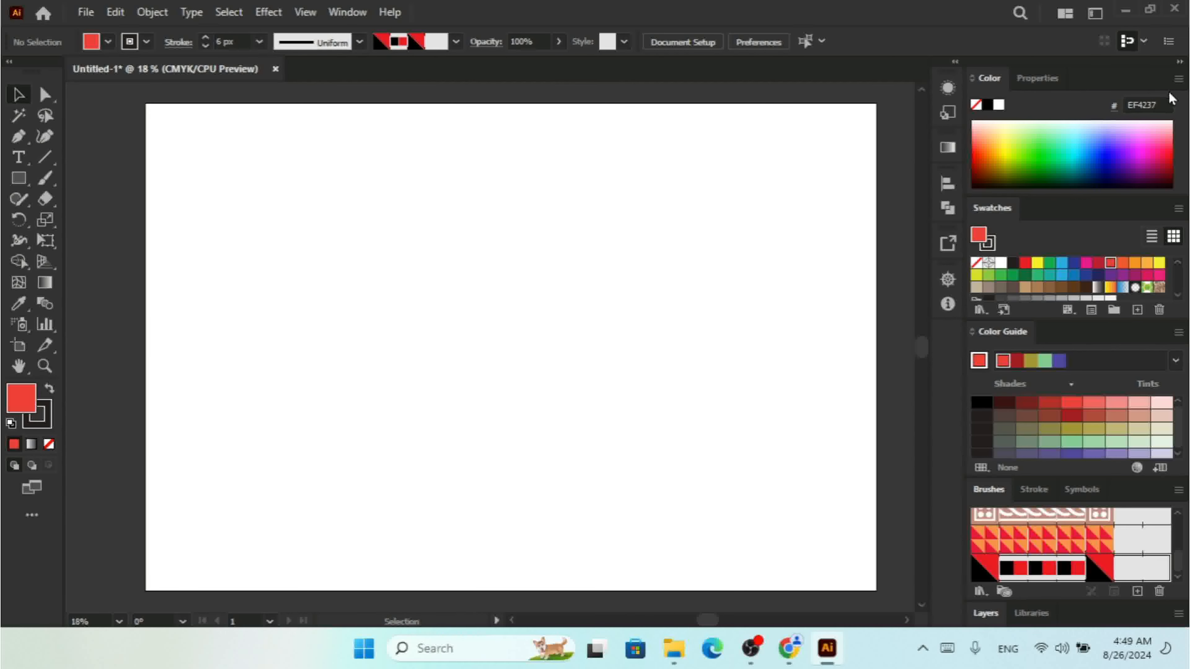
pyautogui.click(1179, 79)
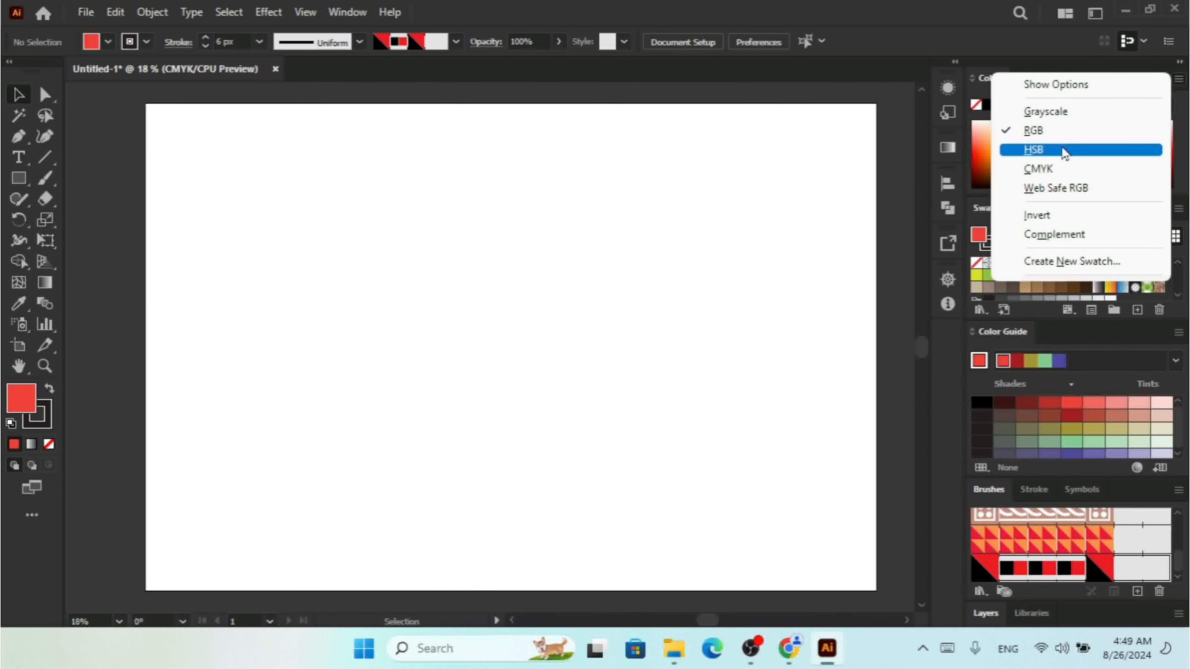
pyautogui.click(1038, 151)
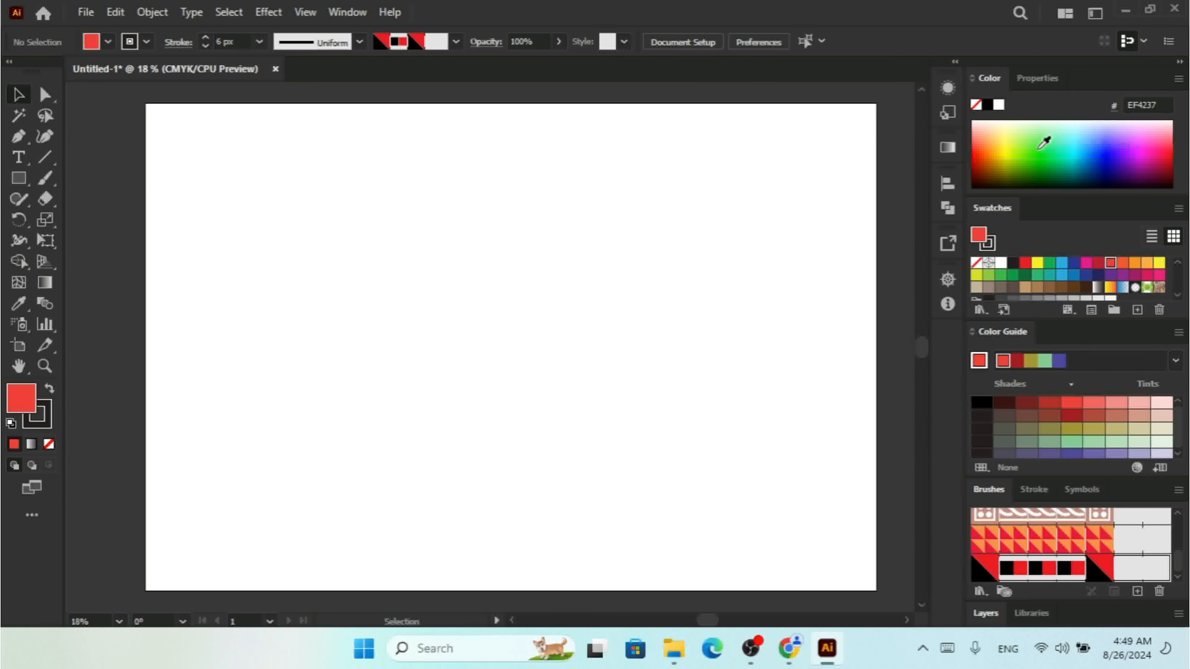
pyautogui.click(1179, 81)
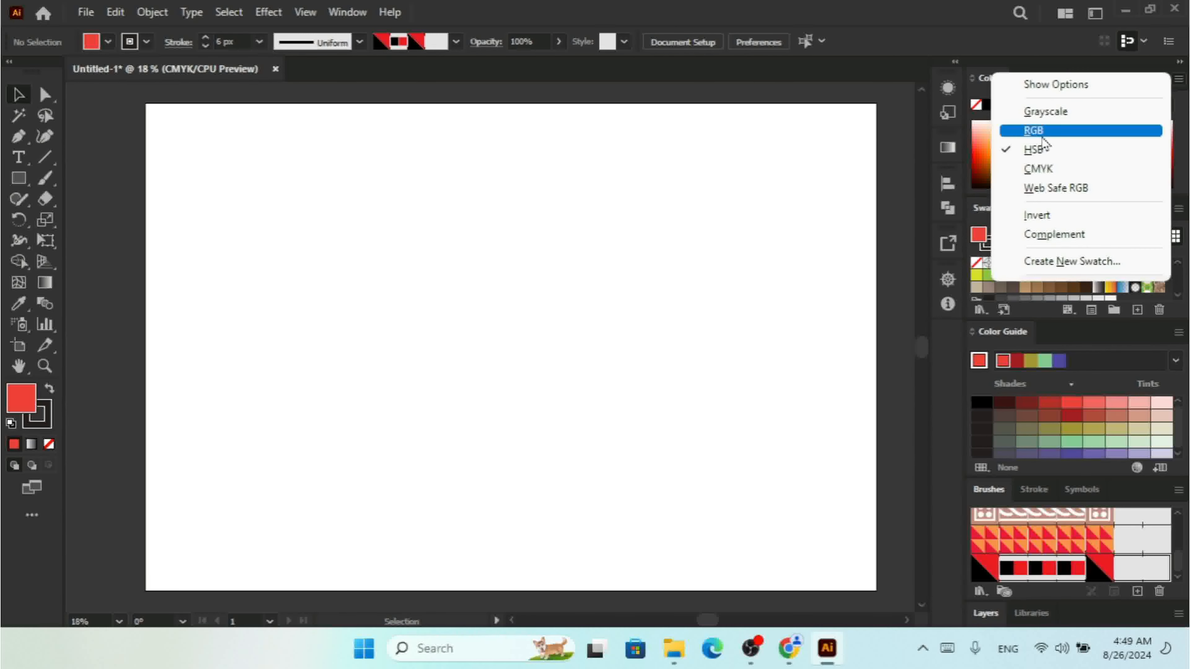
pyautogui.click(1039, 169)
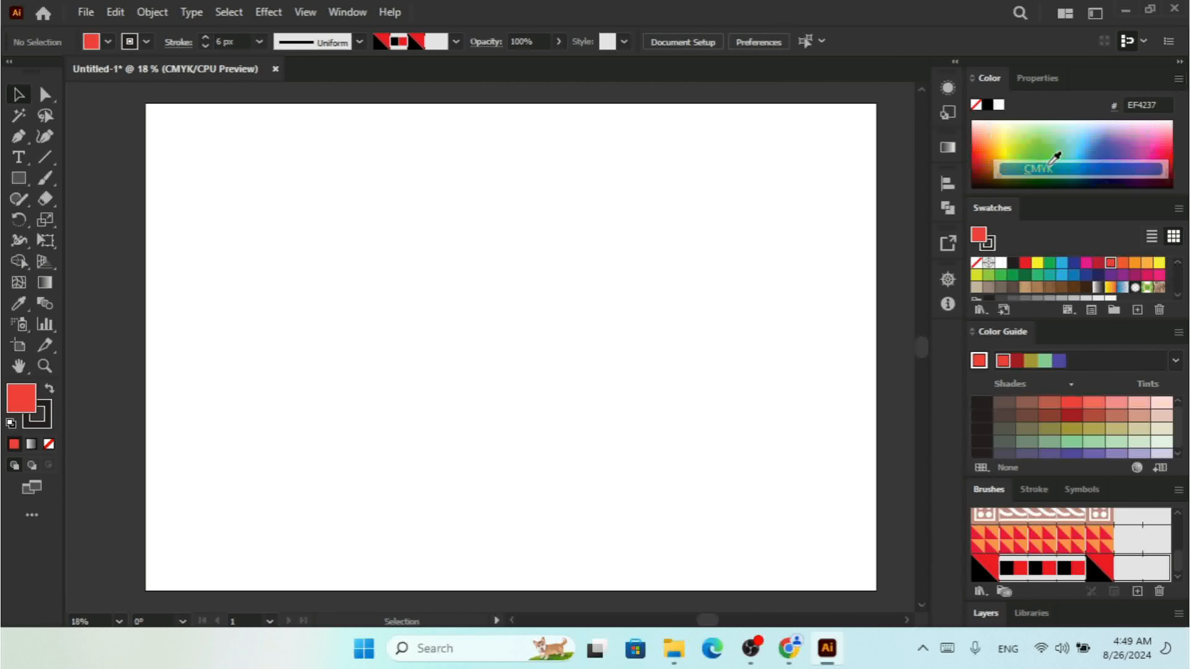
pyautogui.click(1179, 78)
pyautogui.click(1086, 188)
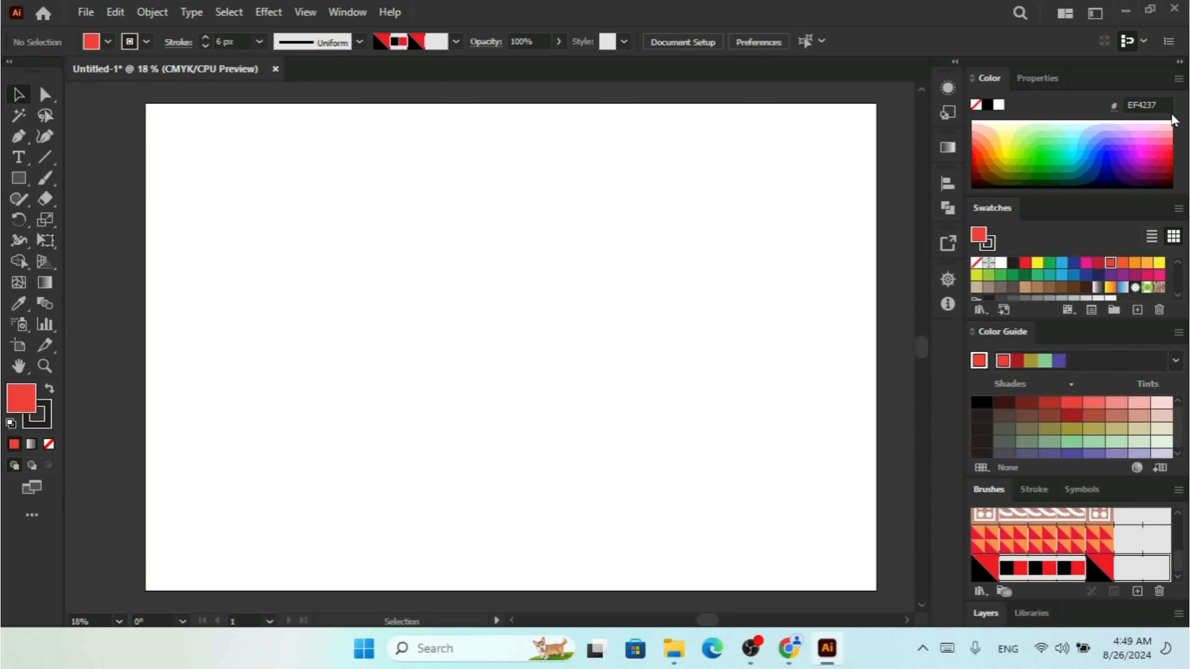
# Invert the current fill color and replace the result with its complement.
pyautogui.click(1179, 79)
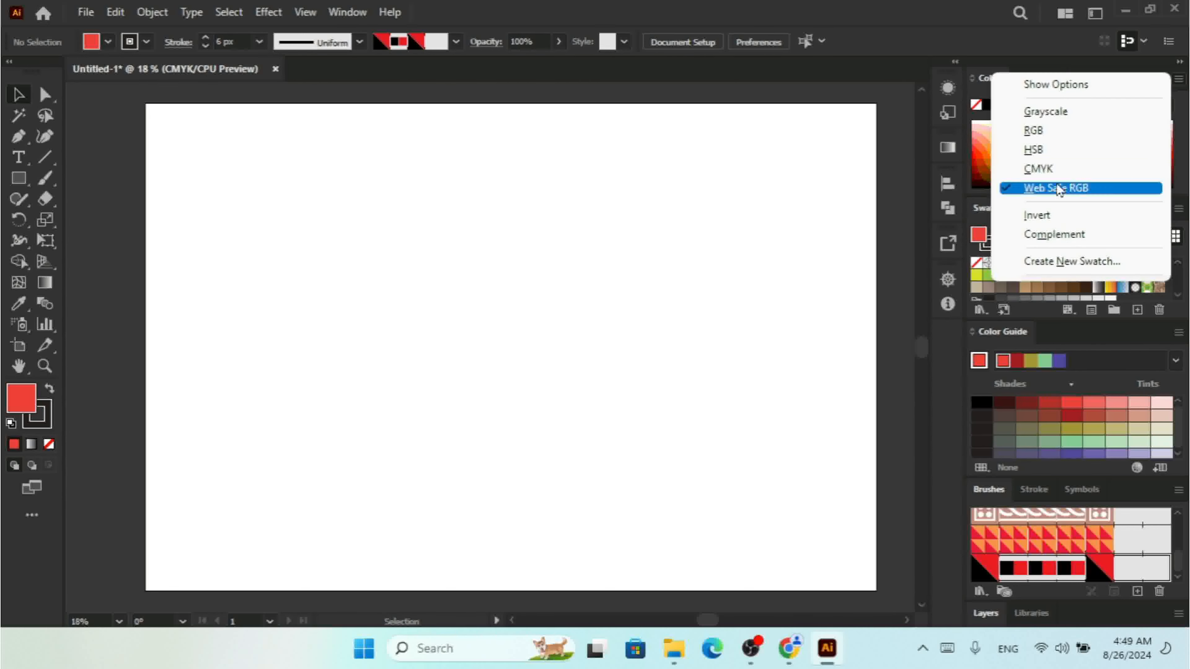
pyautogui.click(1056, 215)
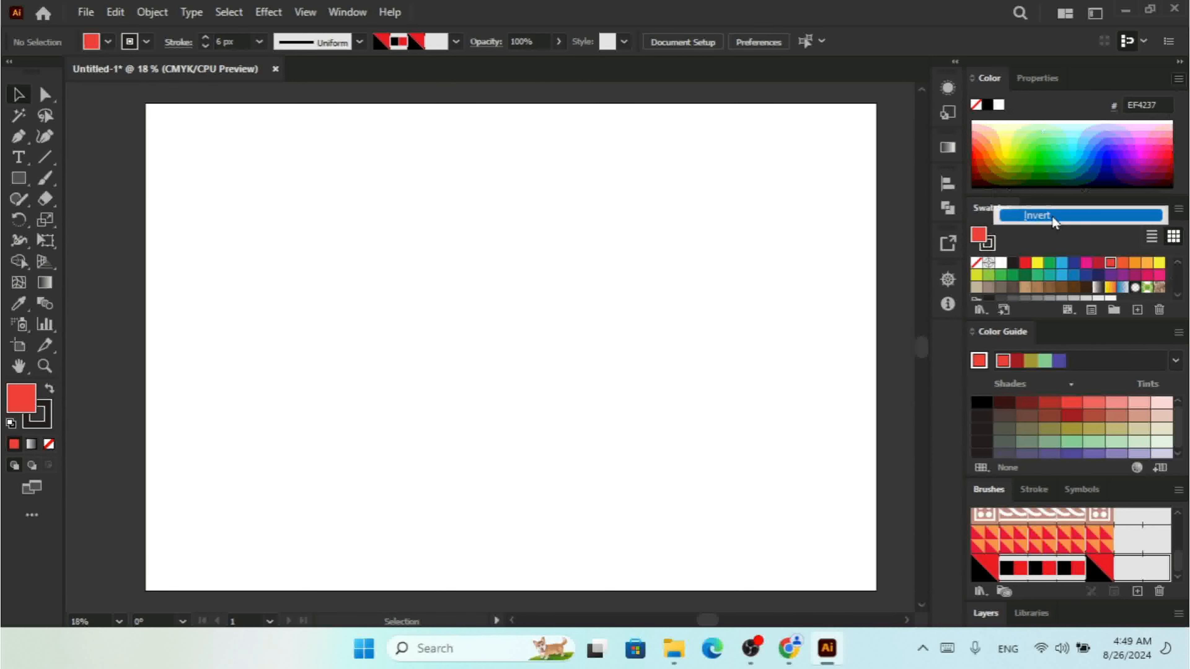
pyautogui.click(1178, 79)
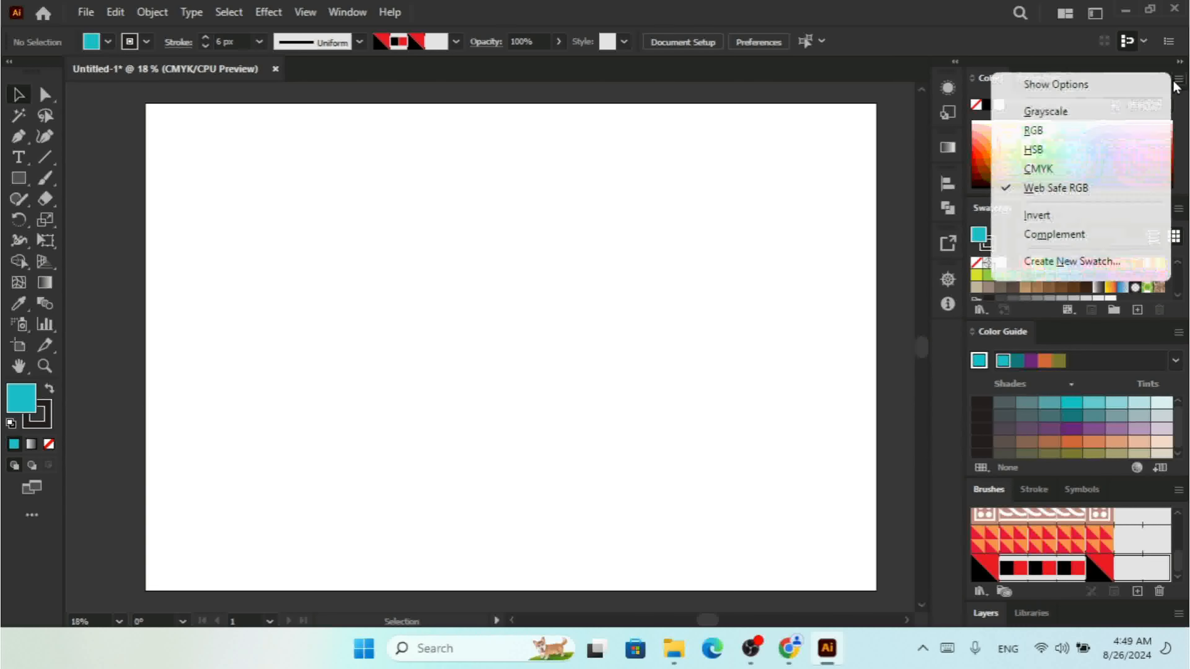
pyautogui.click(1054, 237)
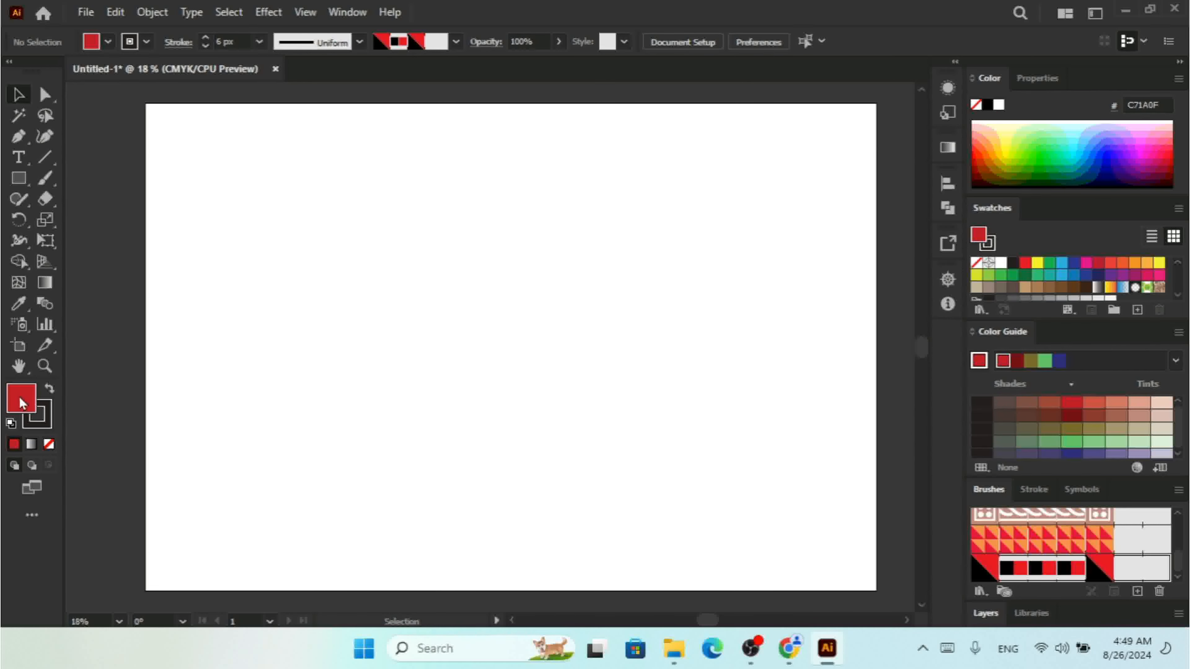
# Show the Color panel's full options with the color sliders, and briefly view the document properties.
pyautogui.click(1179, 80)
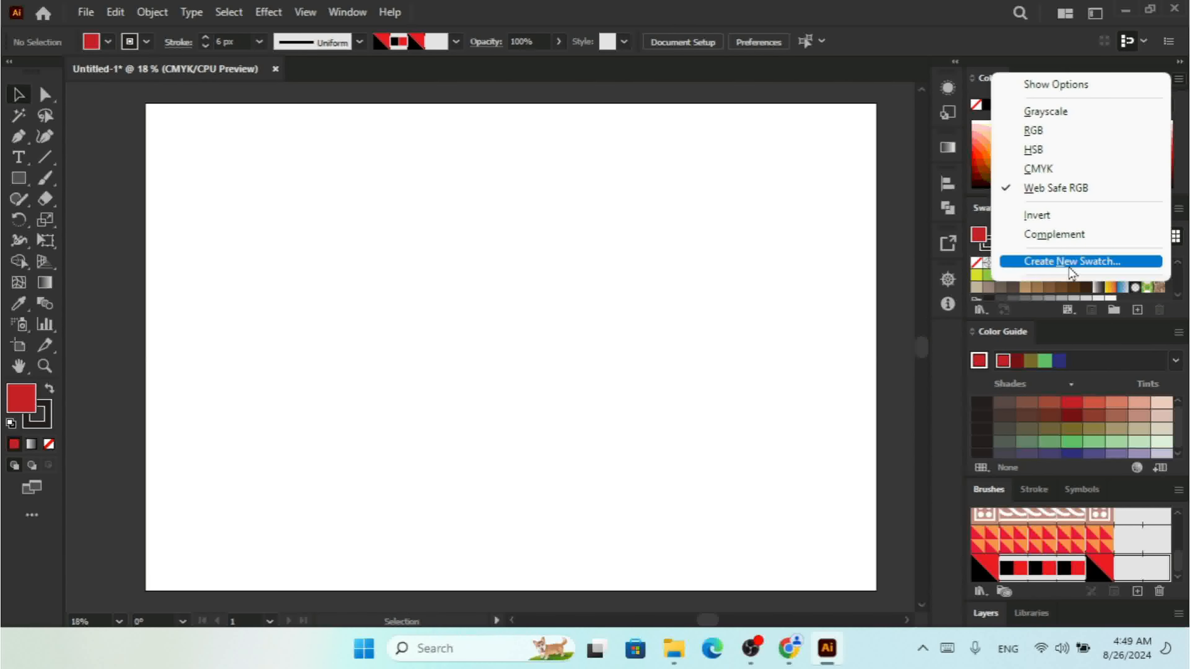
pyautogui.click(1055, 85)
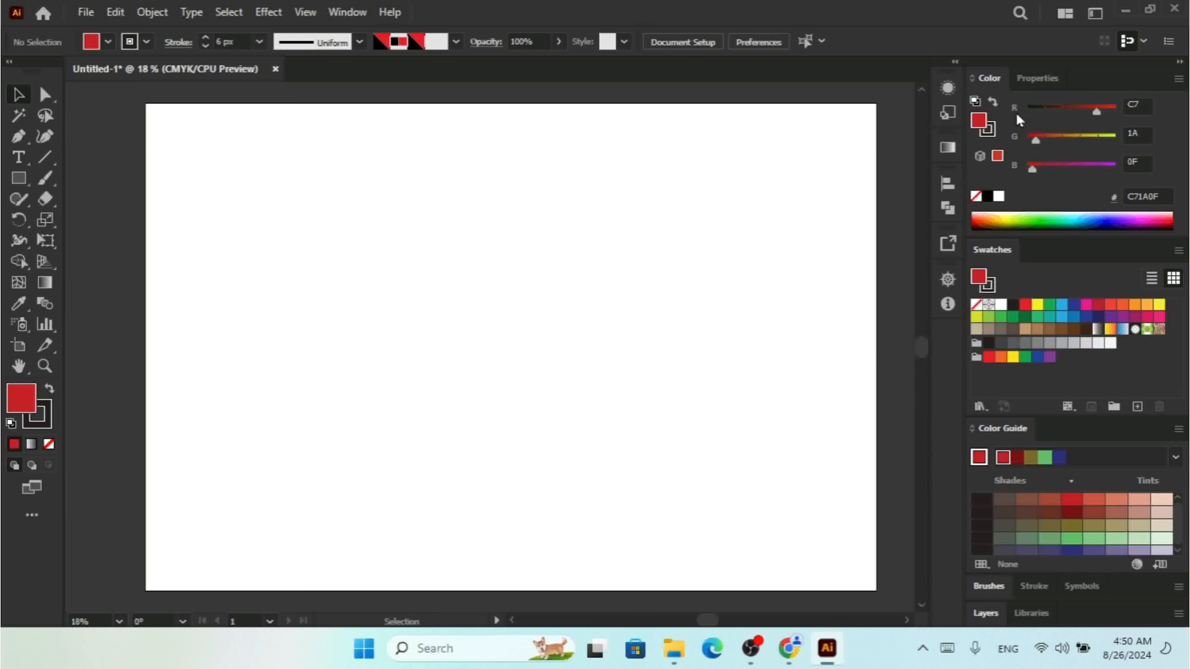
pyautogui.click(1037, 80)
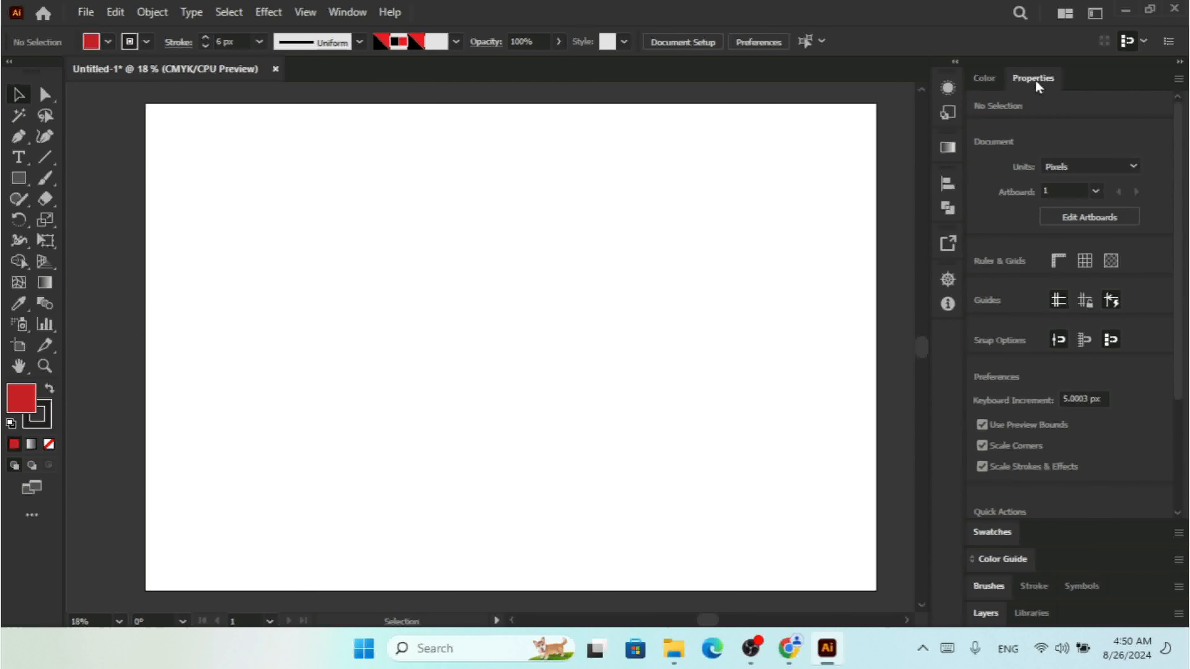
pyautogui.click(988, 78)
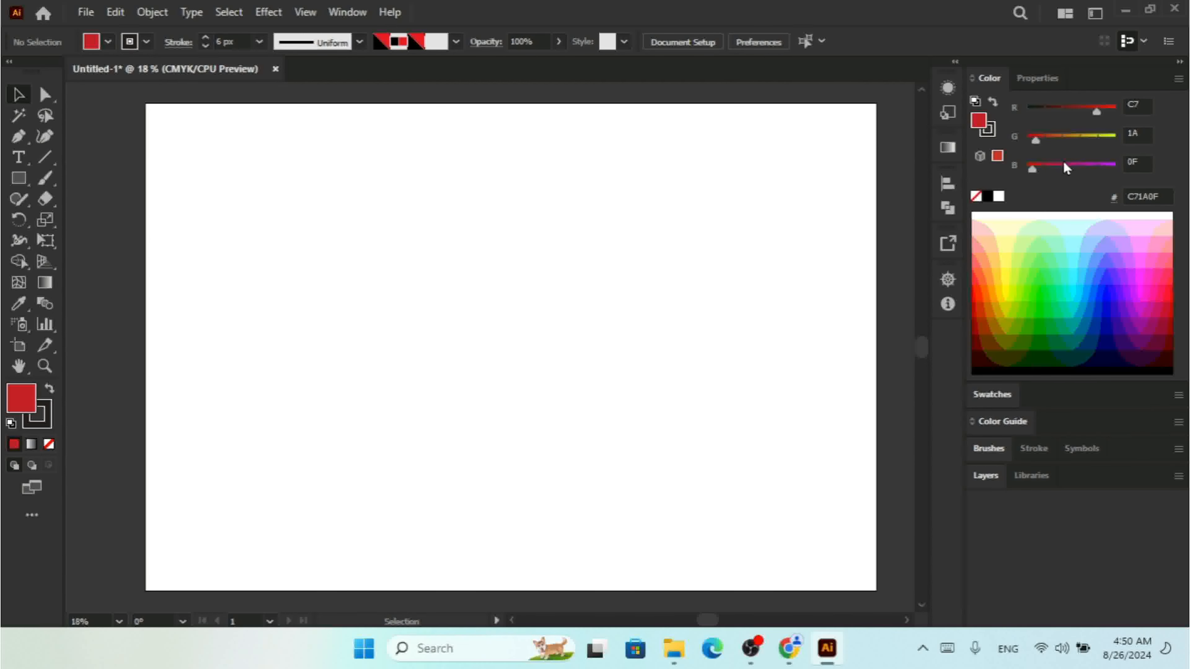
# Sample several blue and green fill colors from the spectrum, including 3333FF and 33FF66, ending with light green 66FF99.
pyautogui.click(1114, 263)
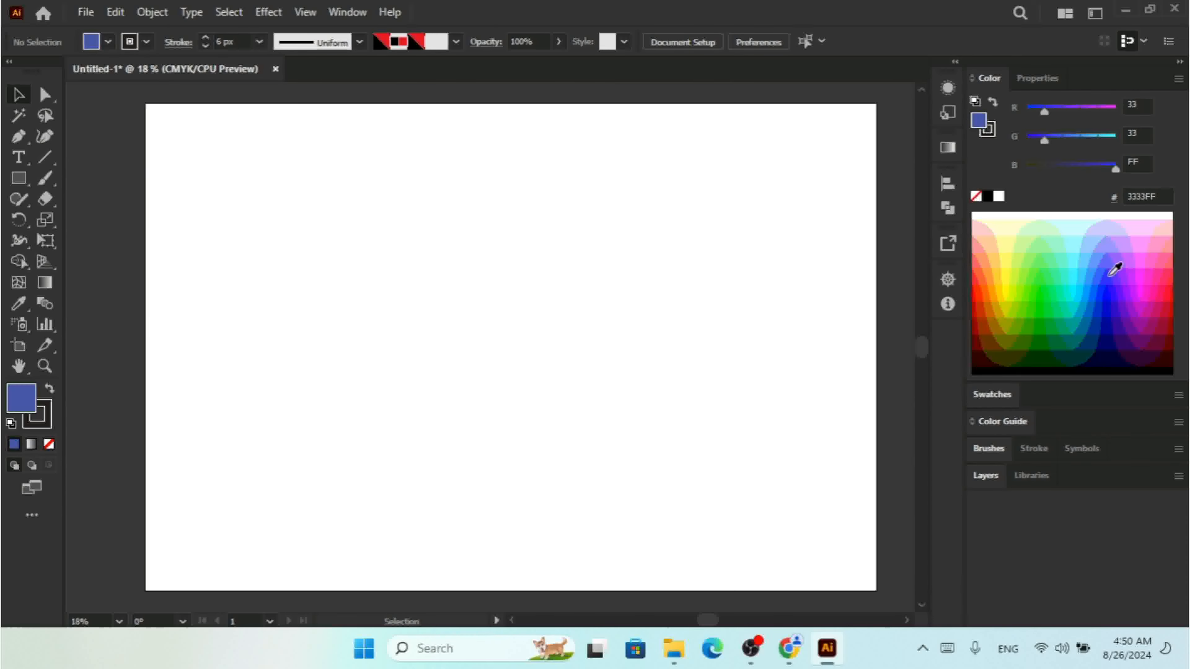
pyautogui.click(1039, 314)
pyautogui.click(1050, 262)
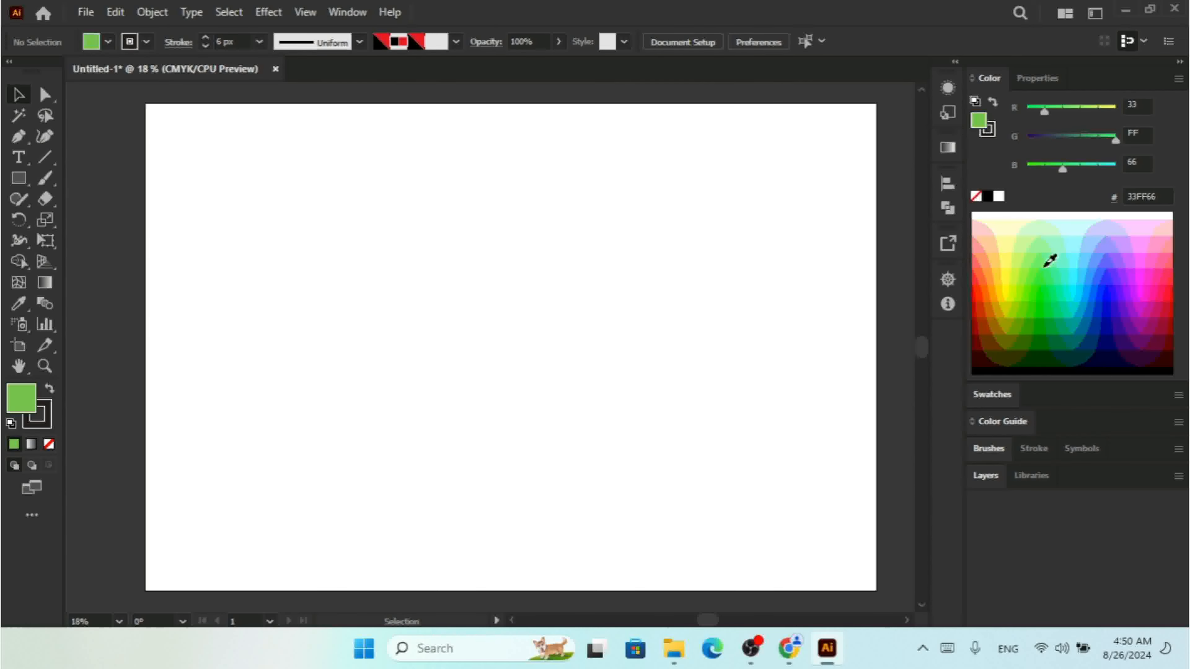
pyautogui.click(1098, 255)
pyautogui.click(1052, 255)
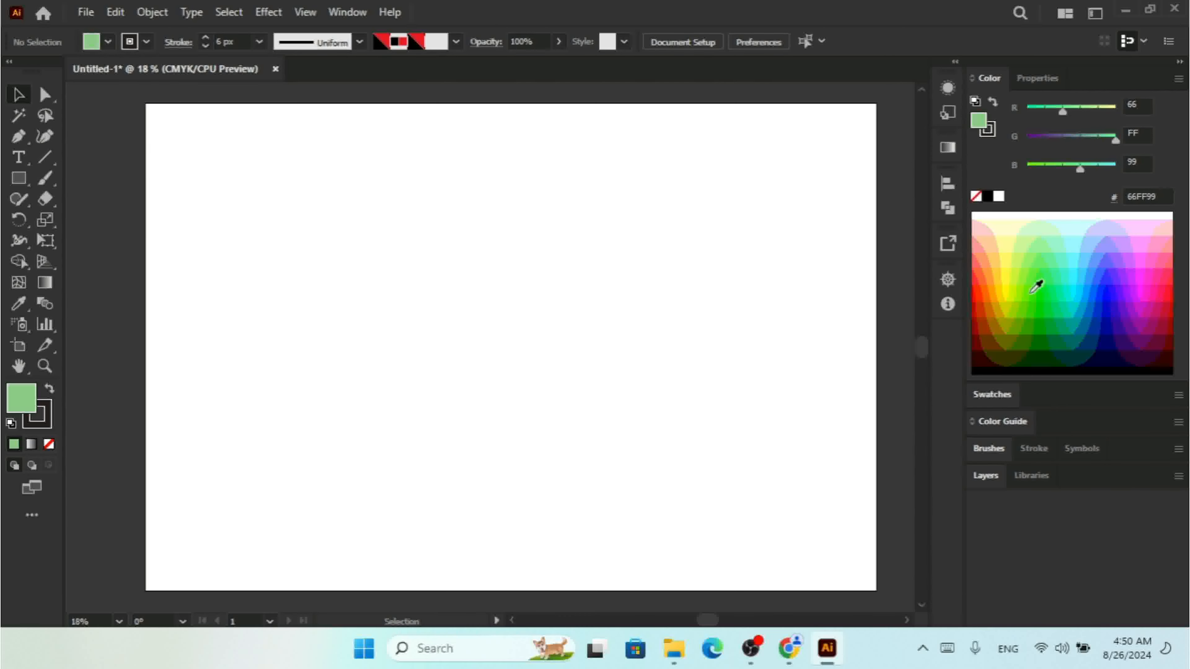
# Show the Color Guide panel and draw a light green rectangle on the upper part of the artboard.
pyautogui.click(346, 11)
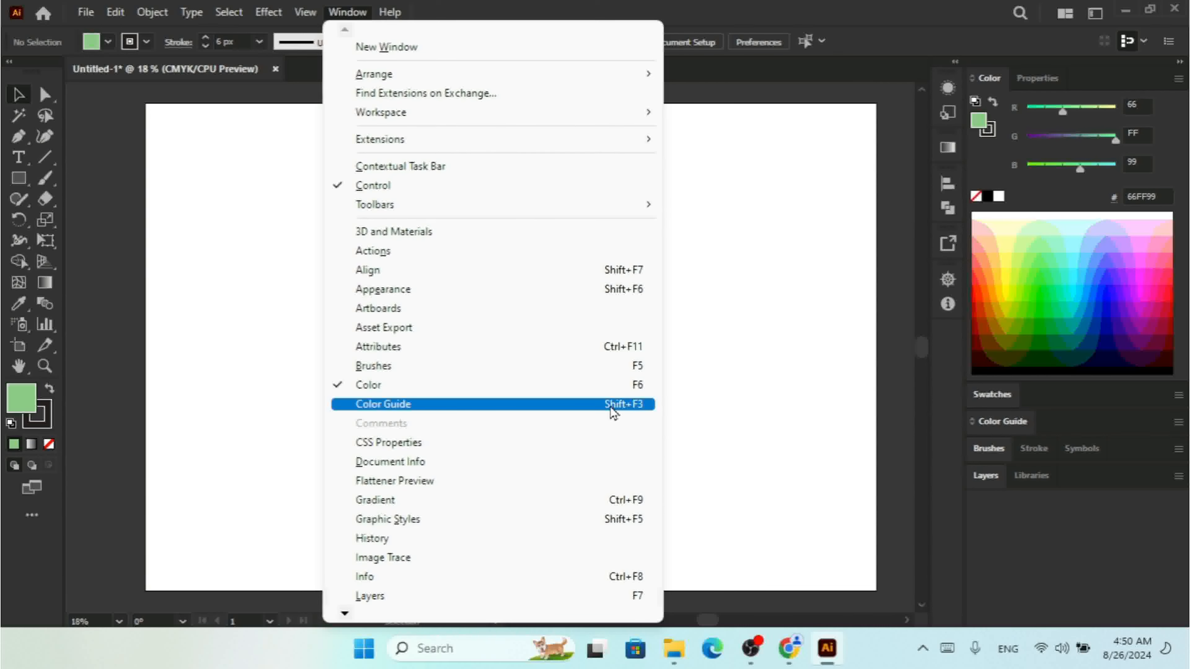
pyautogui.click(455, 412)
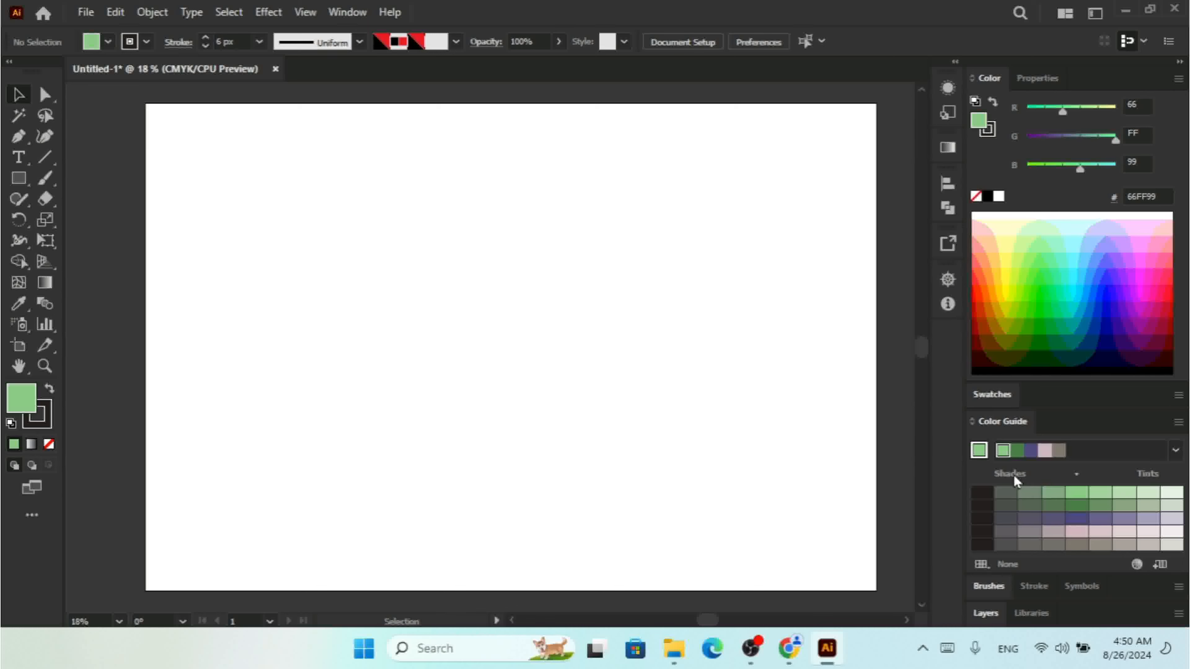
pyautogui.click(19, 178)
pyautogui.moveTo(282, 180); pyautogui.dragTo(534, 348)
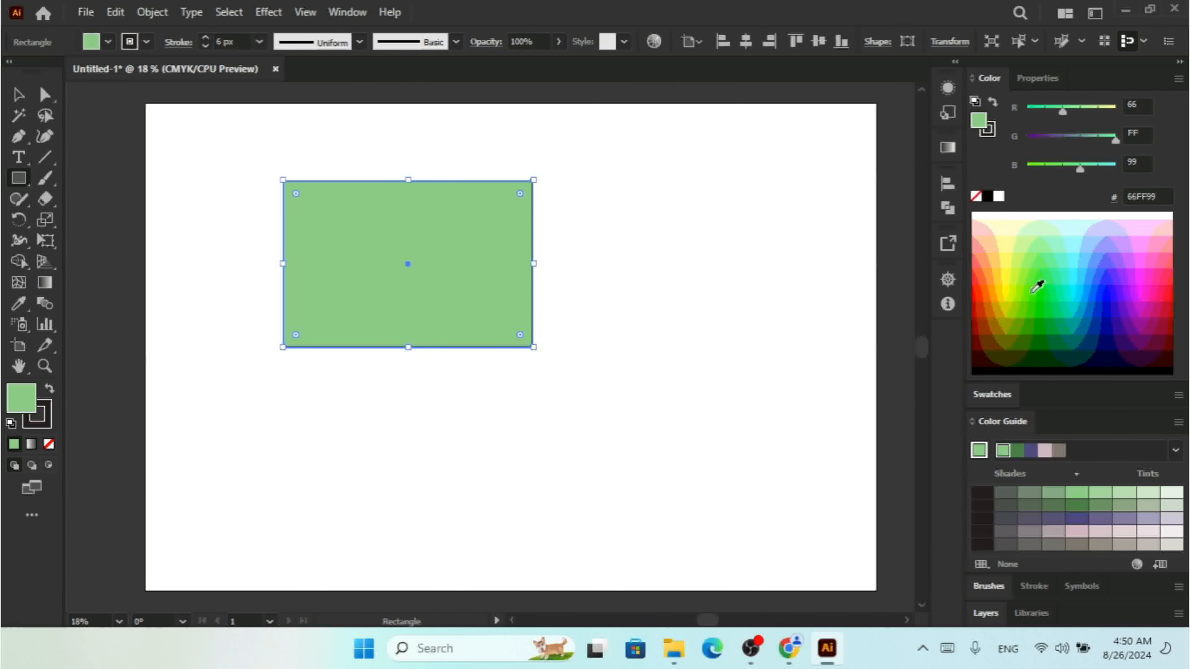
# Fill the rectangle with green 33FF66 from the spectrum and switch the Color panel to the CMYK model.
pyautogui.click(1050, 269)
pyautogui.click(1179, 78)
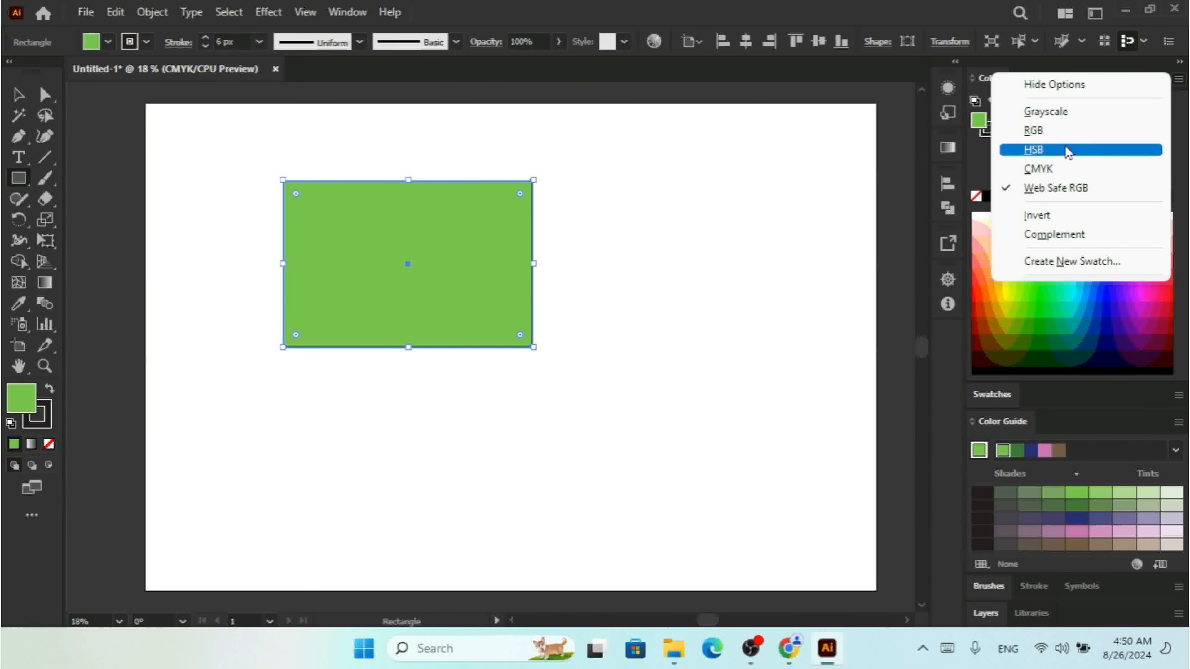
pyautogui.click(1066, 170)
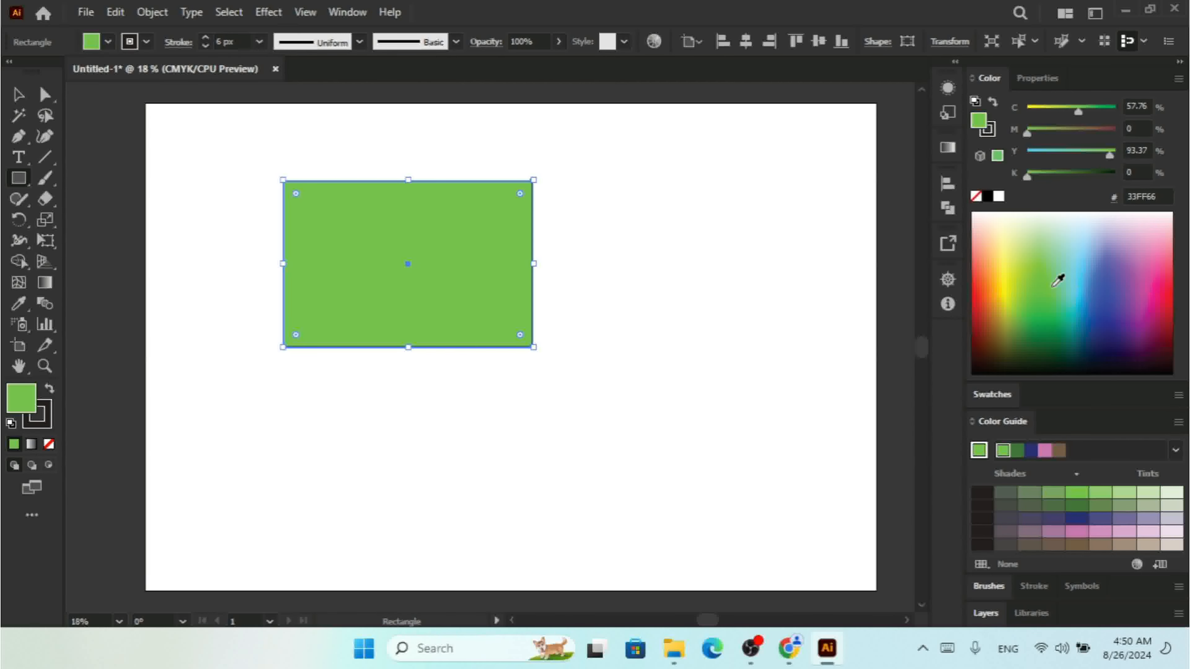
# Fill the rectangle with light green 89C86E and finally magenta AB4499, sampling both from the CMYK spectrum.
pyautogui.click(1045, 258)
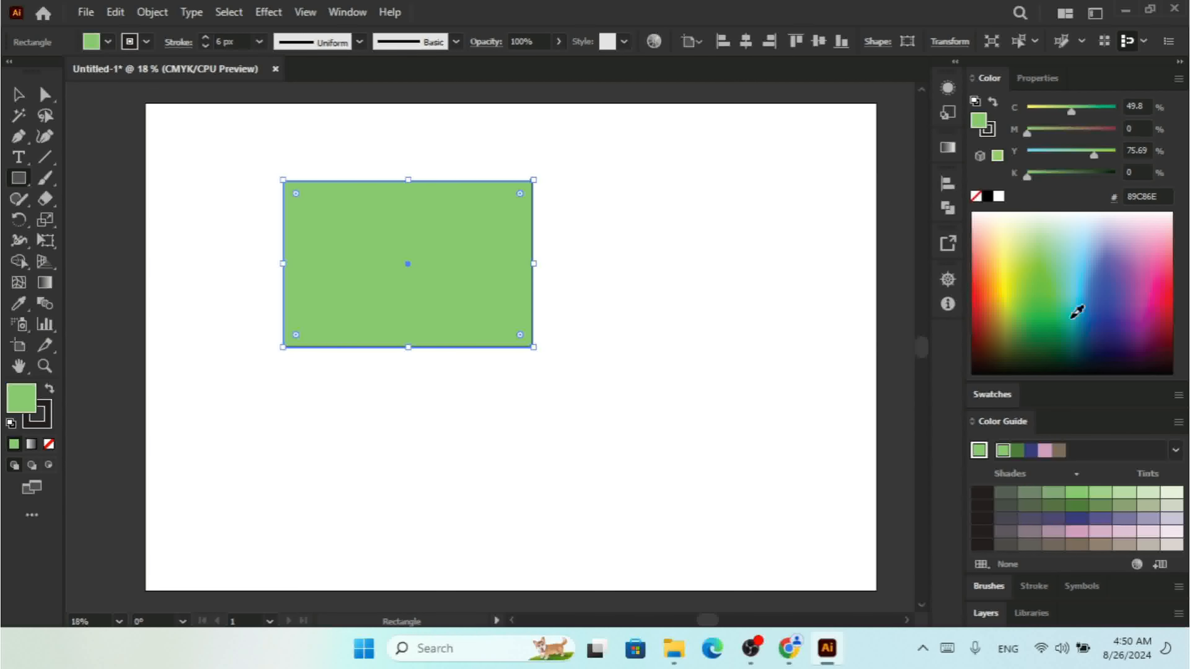
pyautogui.click(1145, 300)
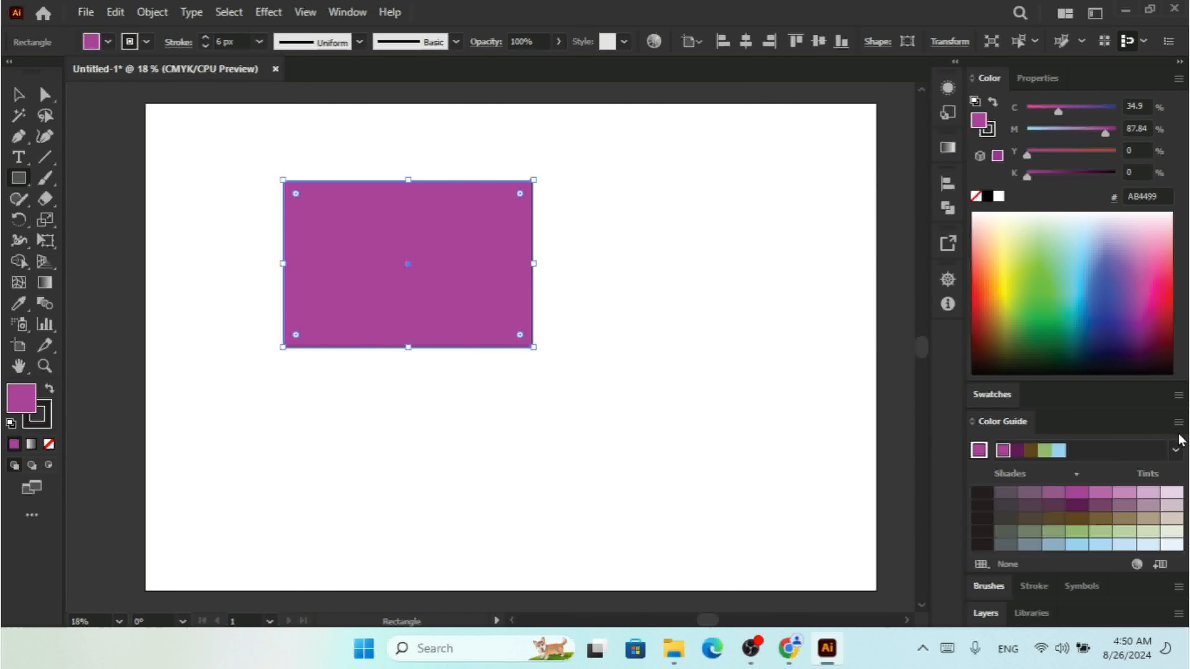
# Set the Color Guide options to 8 steps with the variation at 100%.
pyautogui.click(1179, 423)
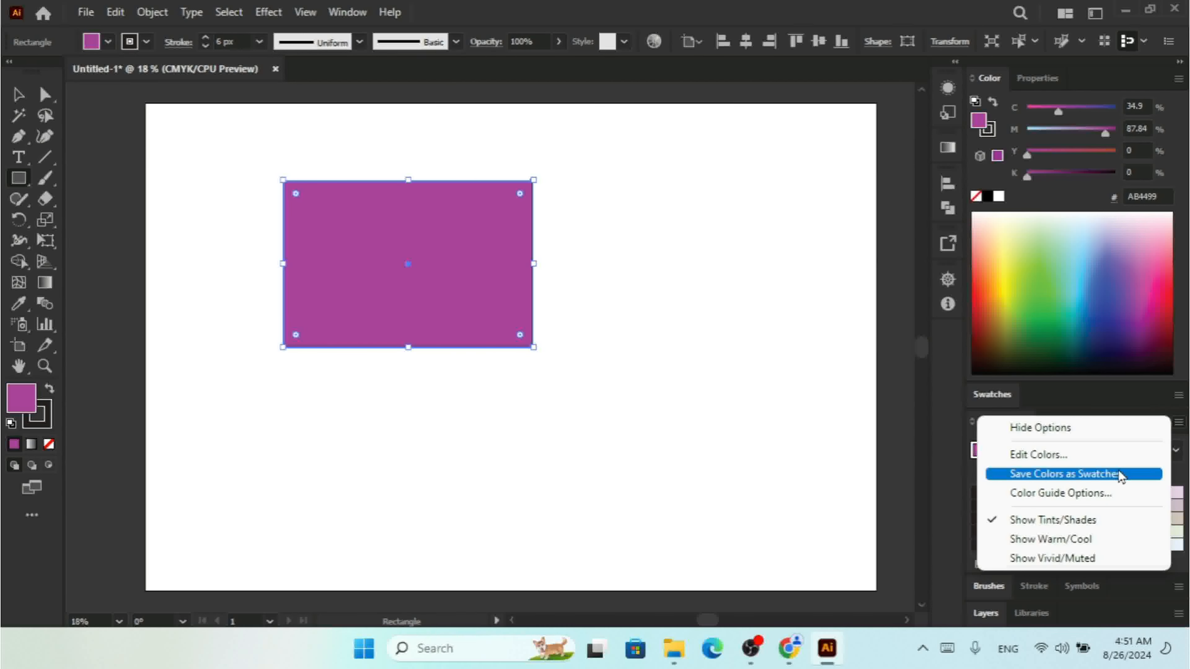
pyautogui.click(1113, 495)
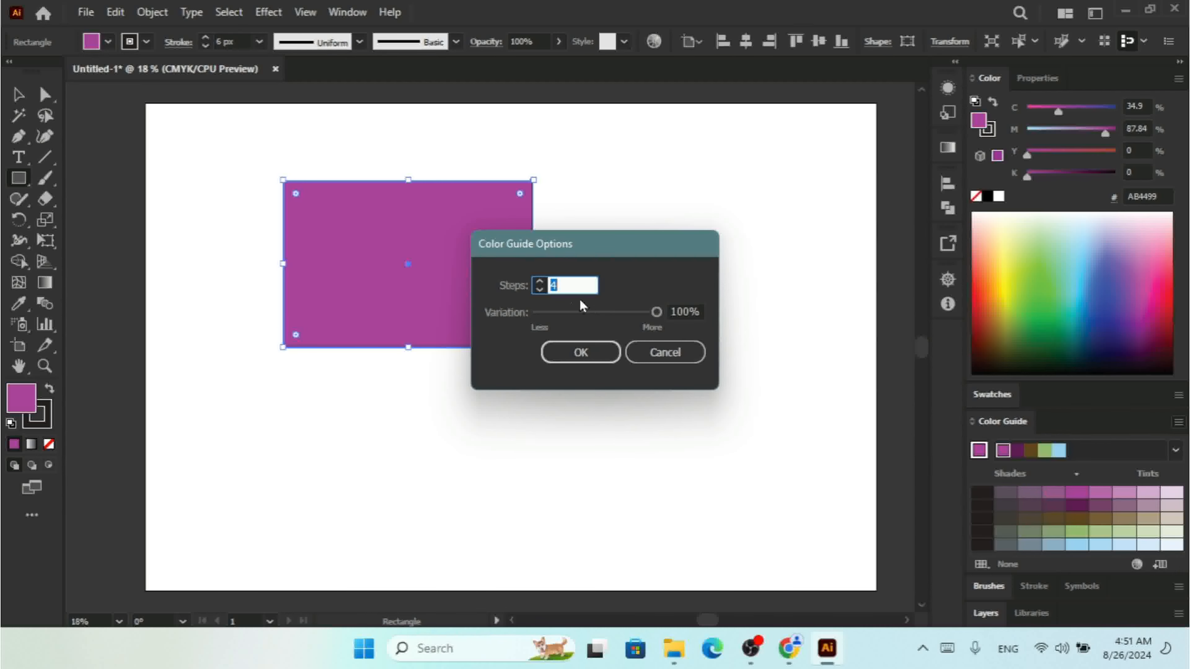
pyautogui.click(539, 283)
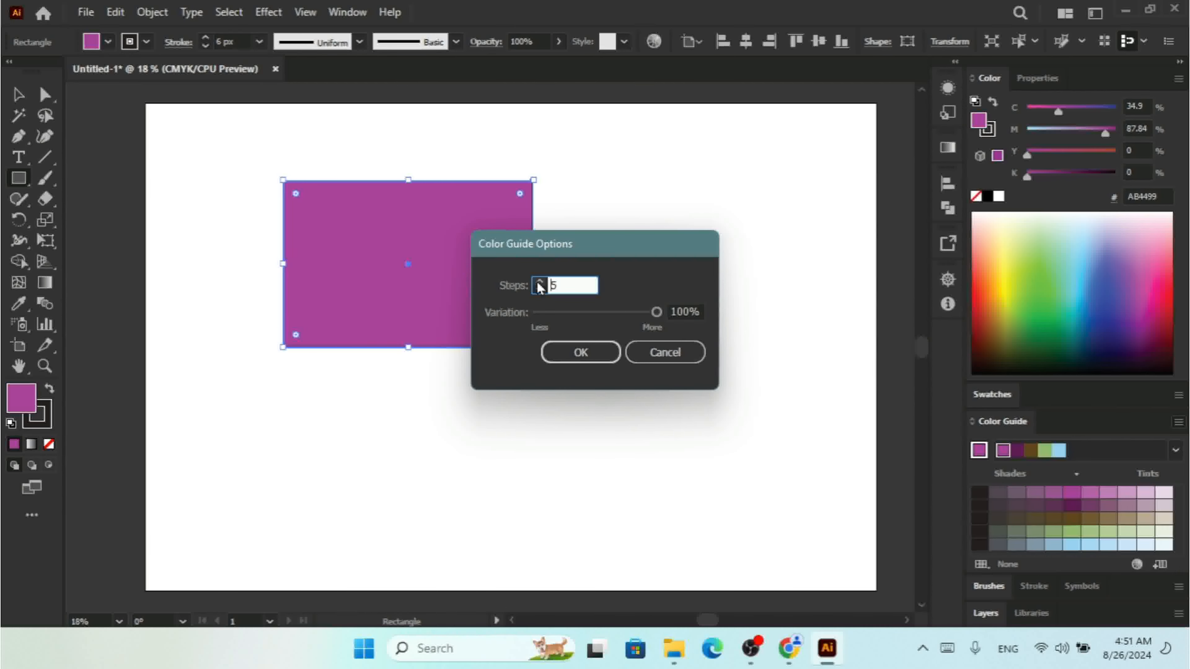
pyautogui.click(539, 283)
pyautogui.click(539, 283)
pyautogui.click(539, 284)
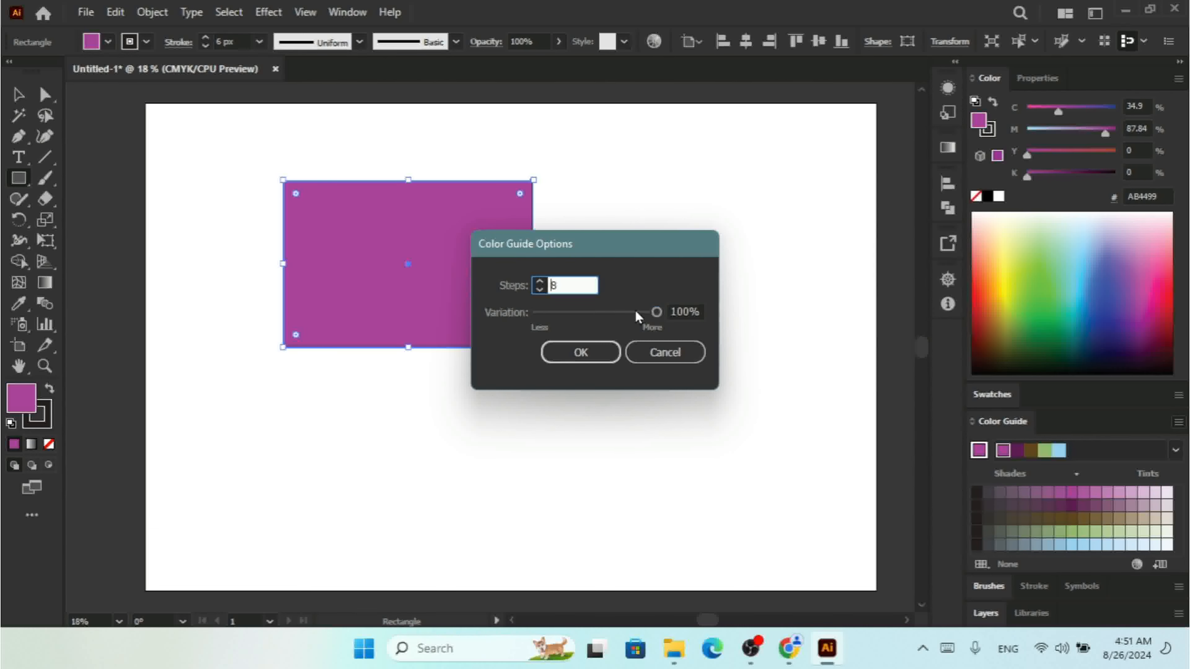
pyautogui.moveTo(646, 312); pyautogui.dragTo(747, 313)
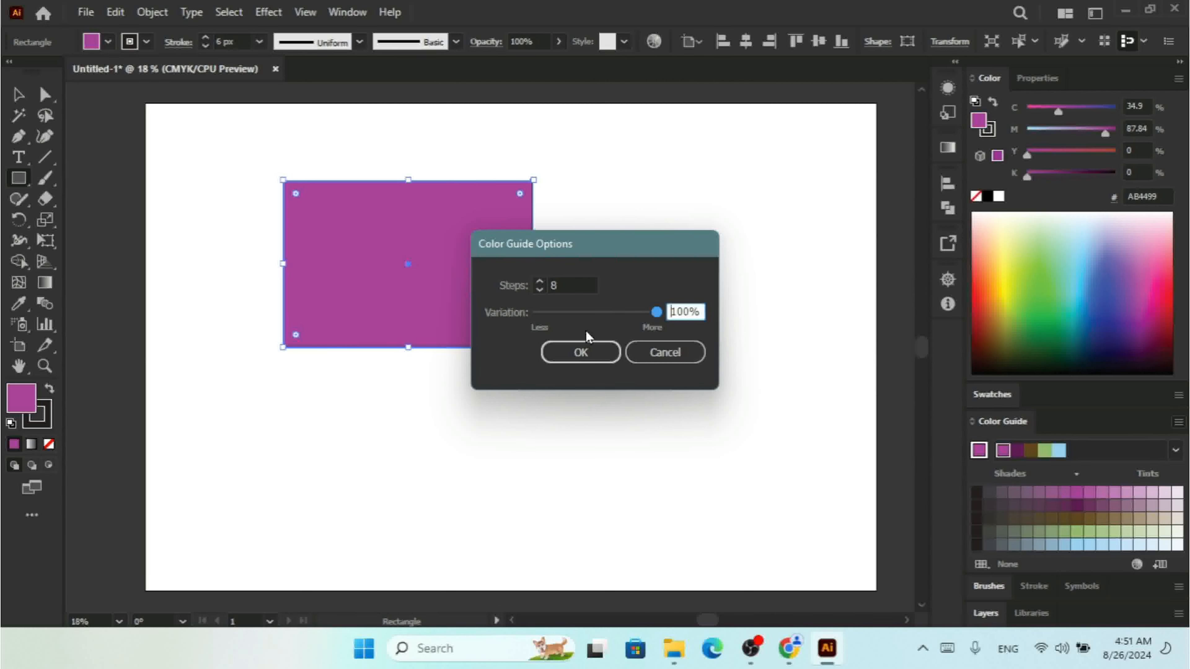
pyautogui.click(582, 353)
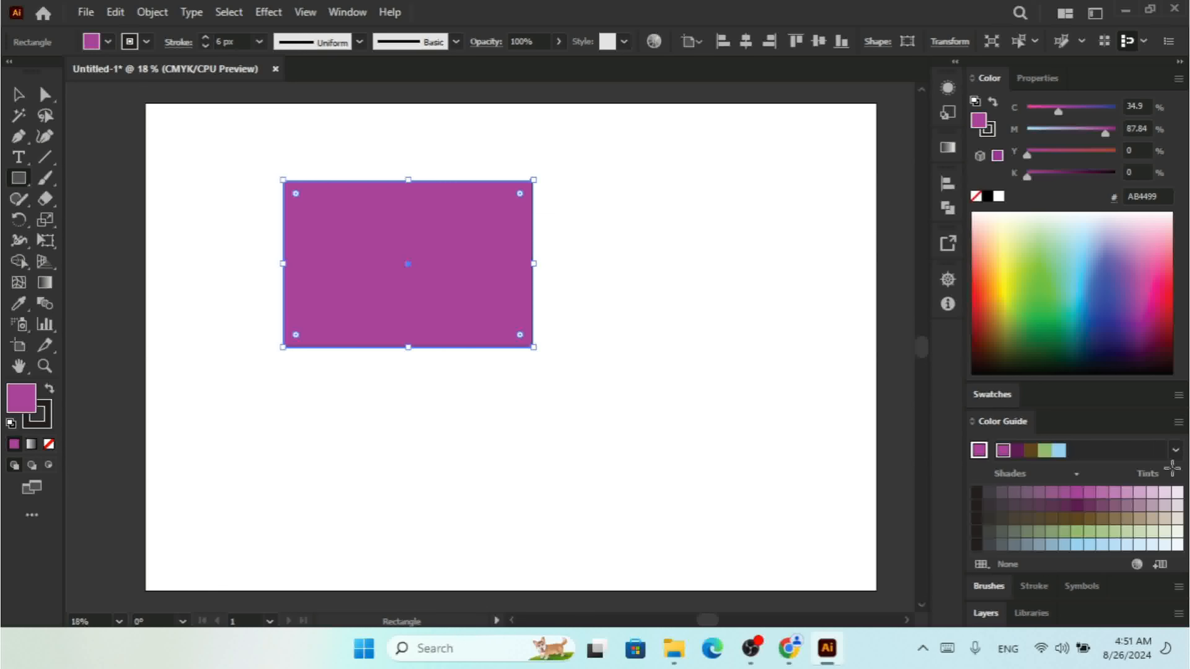
# Switch the Color Guide display through Warm/Cool, Vivid/Muted and Tints/Shades, ending on Warm/Cool.
pyautogui.click(1179, 422)
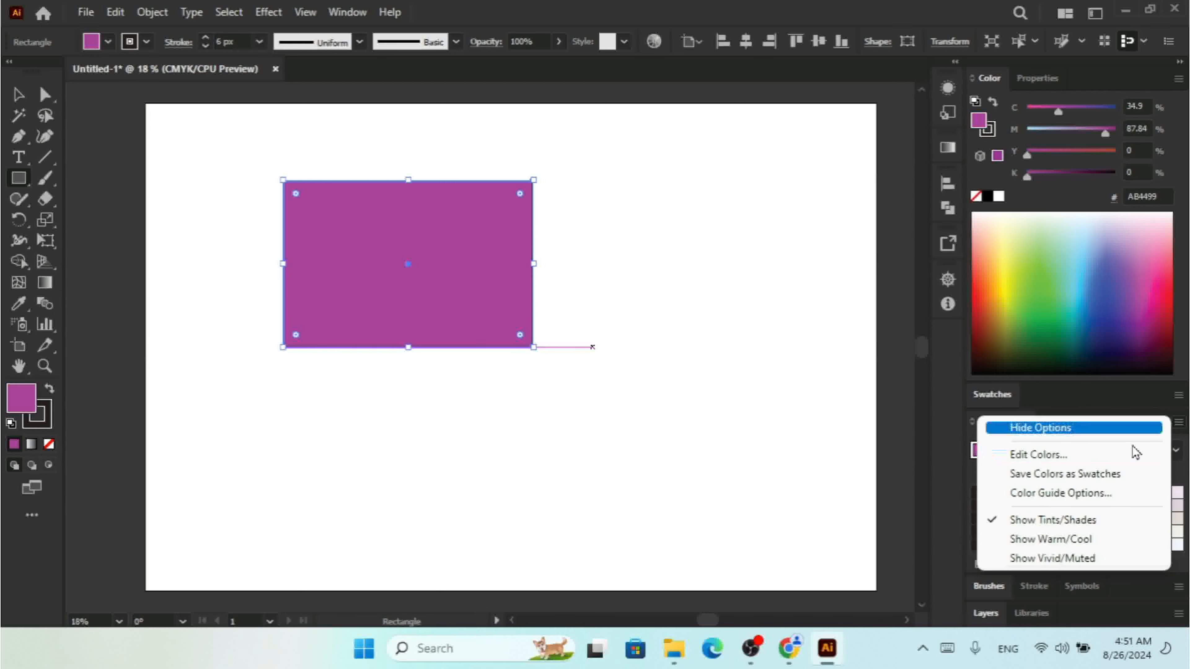
pyautogui.click(1084, 542)
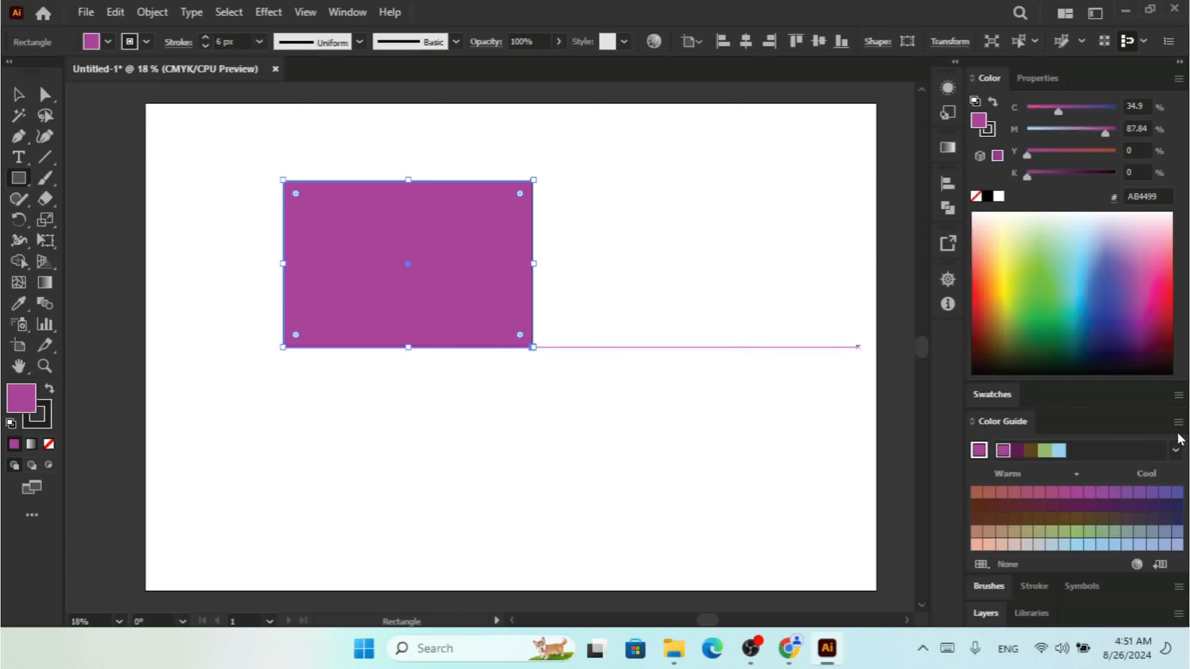
pyautogui.click(1179, 422)
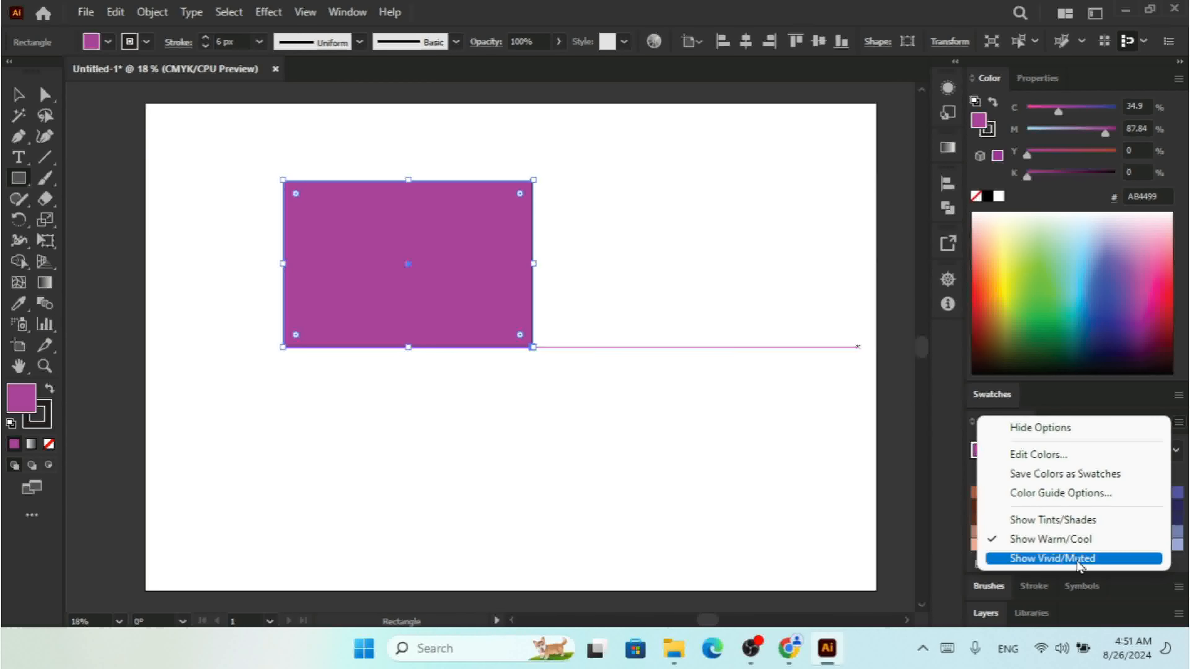
pyautogui.click(1068, 558)
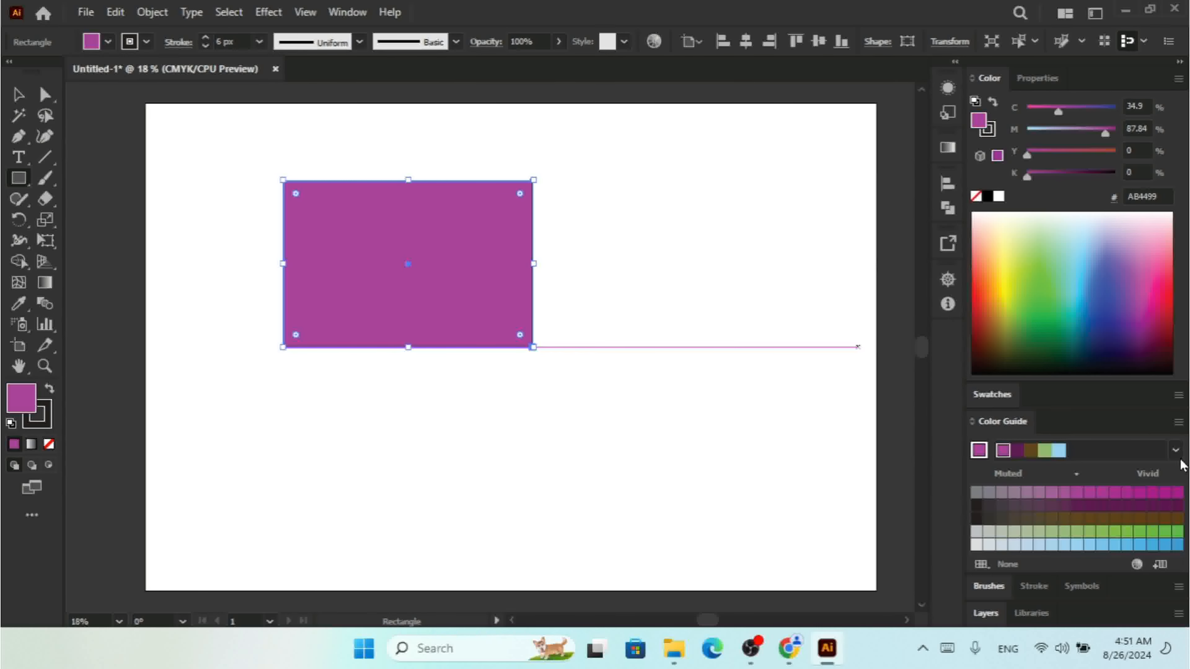
pyautogui.click(1178, 422)
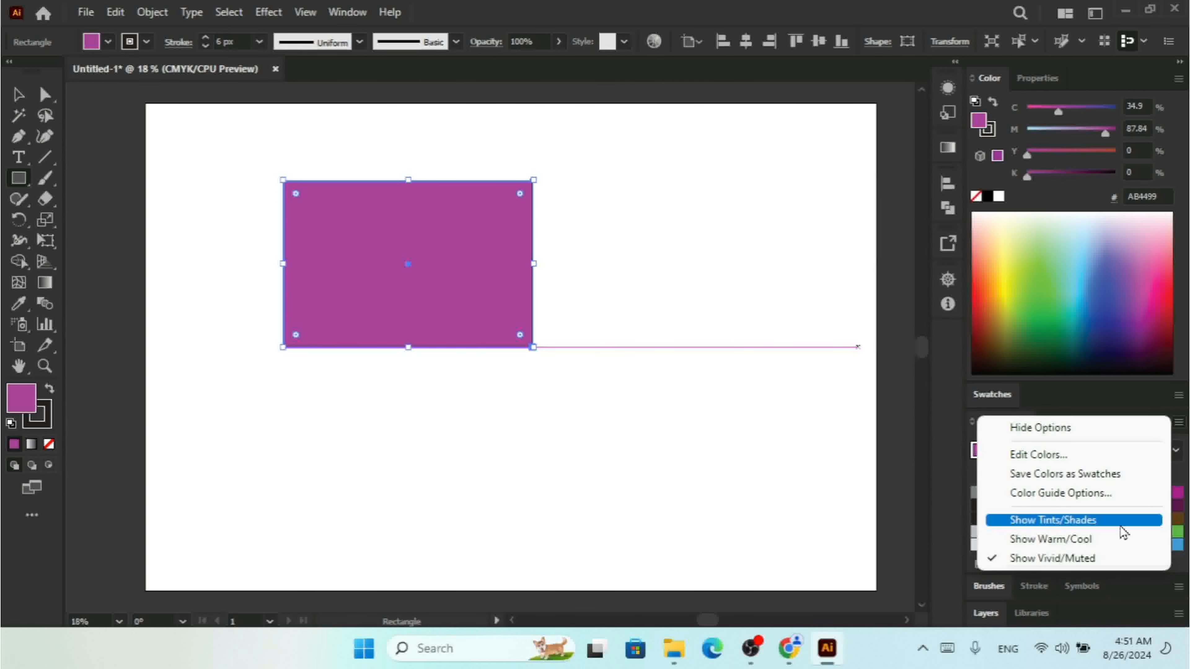
pyautogui.click(1090, 520)
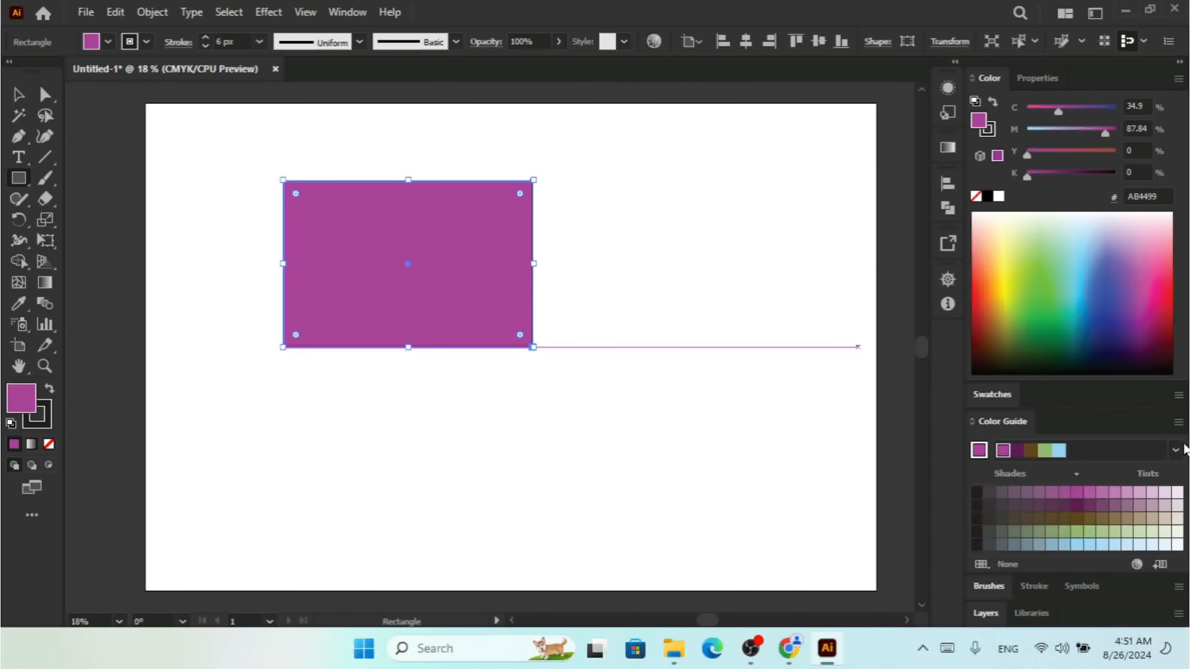
pyautogui.click(1179, 422)
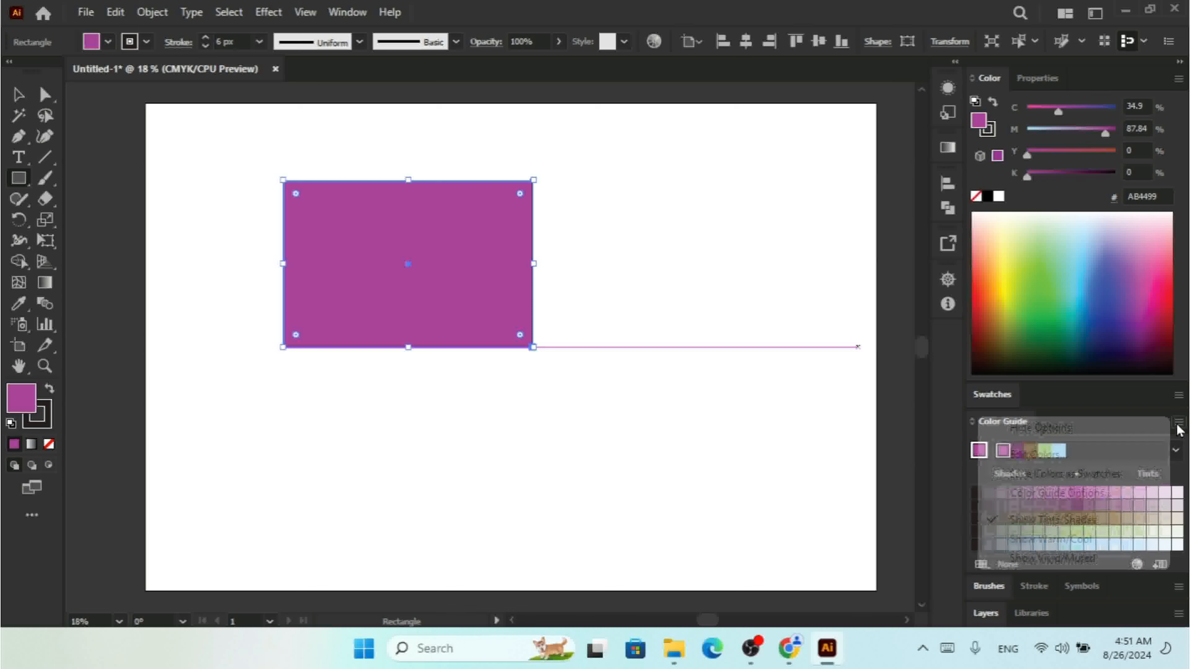
pyautogui.click(1061, 543)
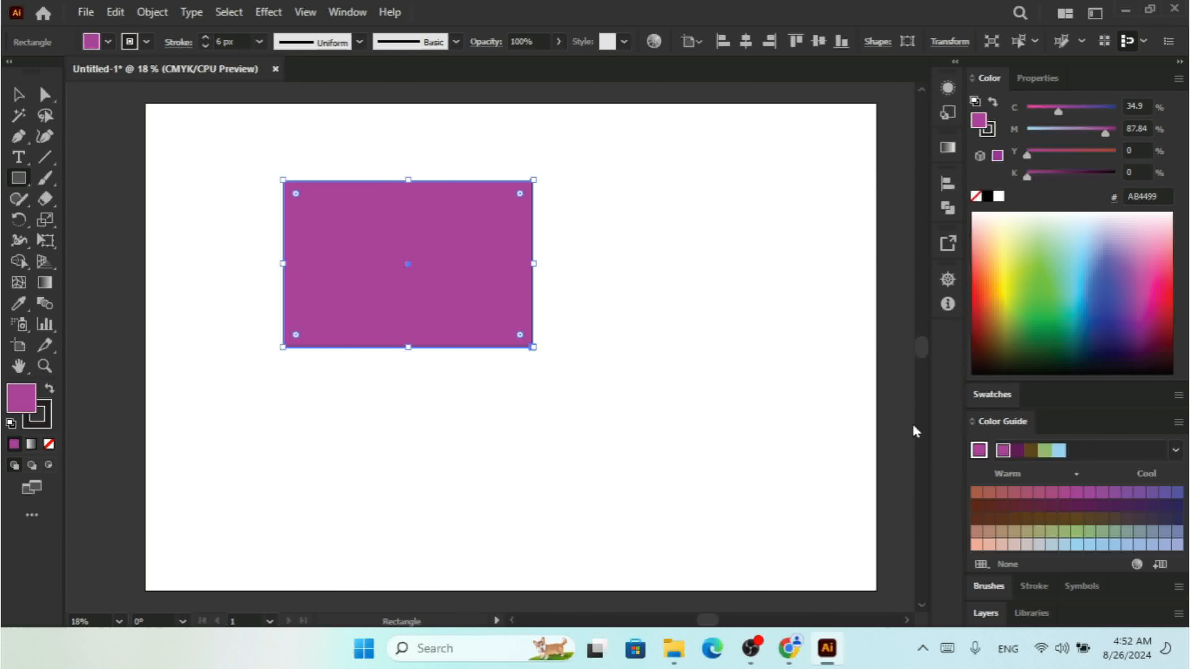
pyautogui.click(1178, 422)
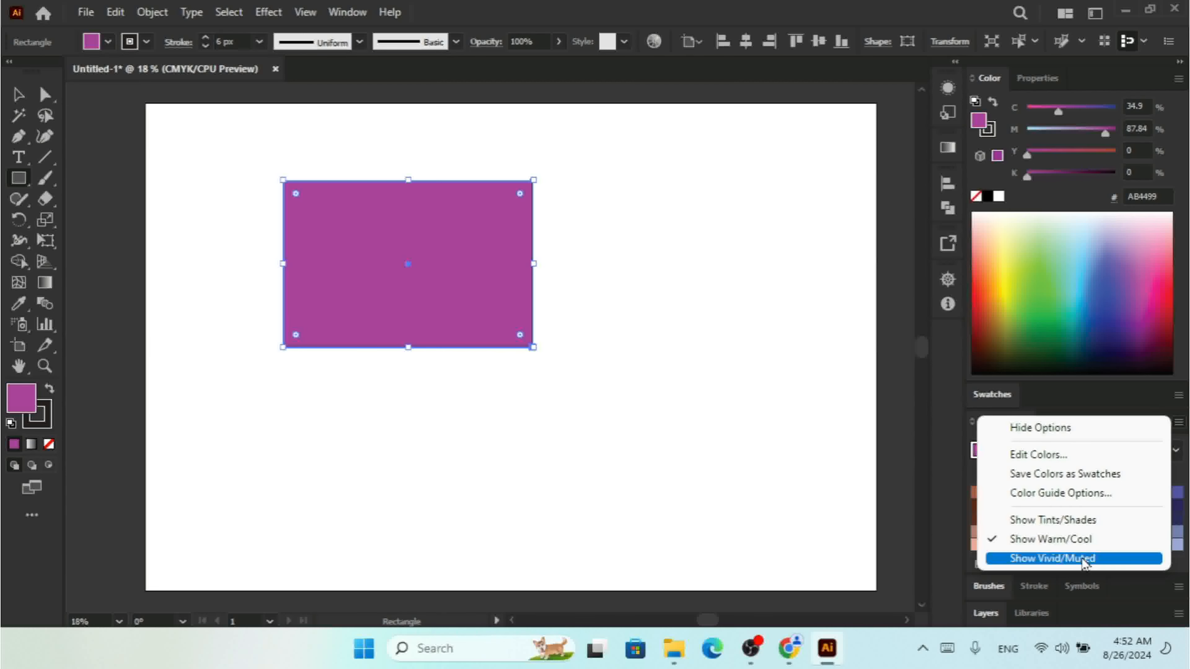
pyautogui.click(334, 234)
pyautogui.click(334, 235)
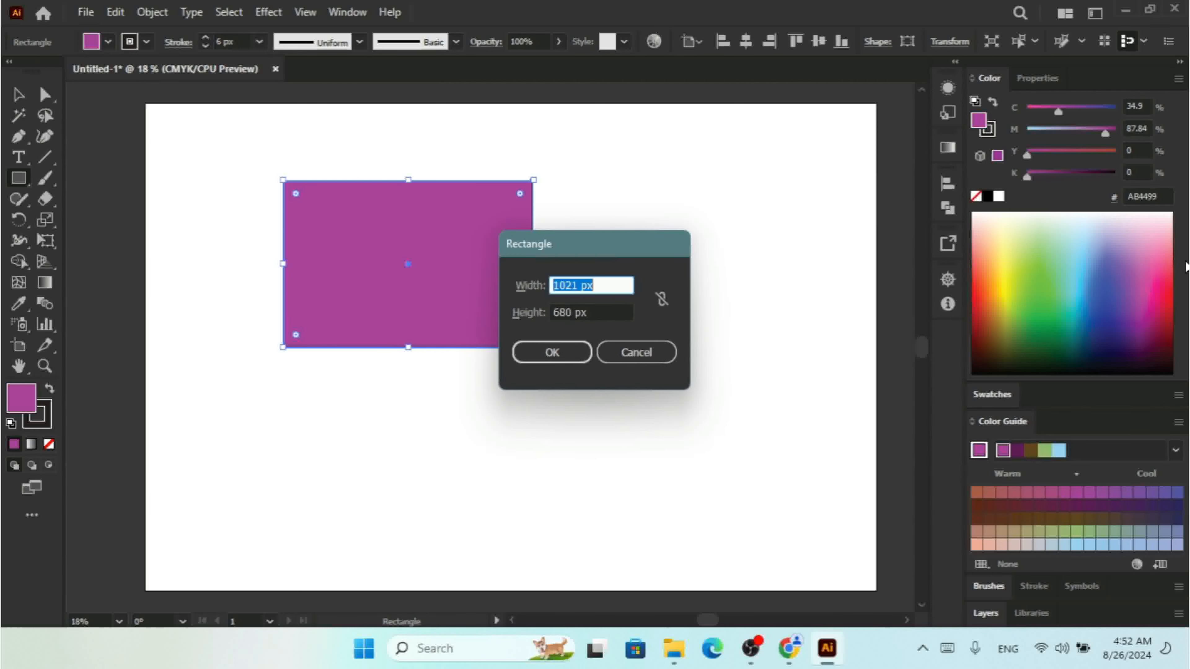
pyautogui.click(644, 352)
# Fill the rectangle with dark green 007A42 from the CMYK spectrum and delete it from the artboard.
pyautogui.moveTo(1060, 230); pyautogui.dragTo(1062, 326)
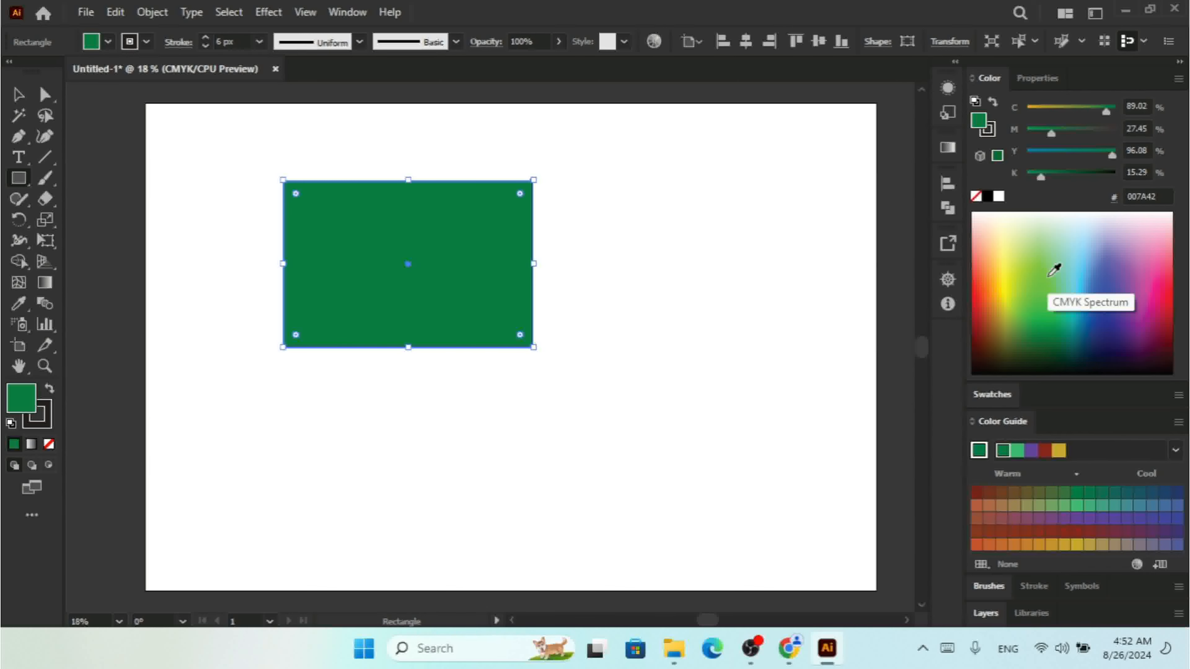
pyautogui.click(347, 11)
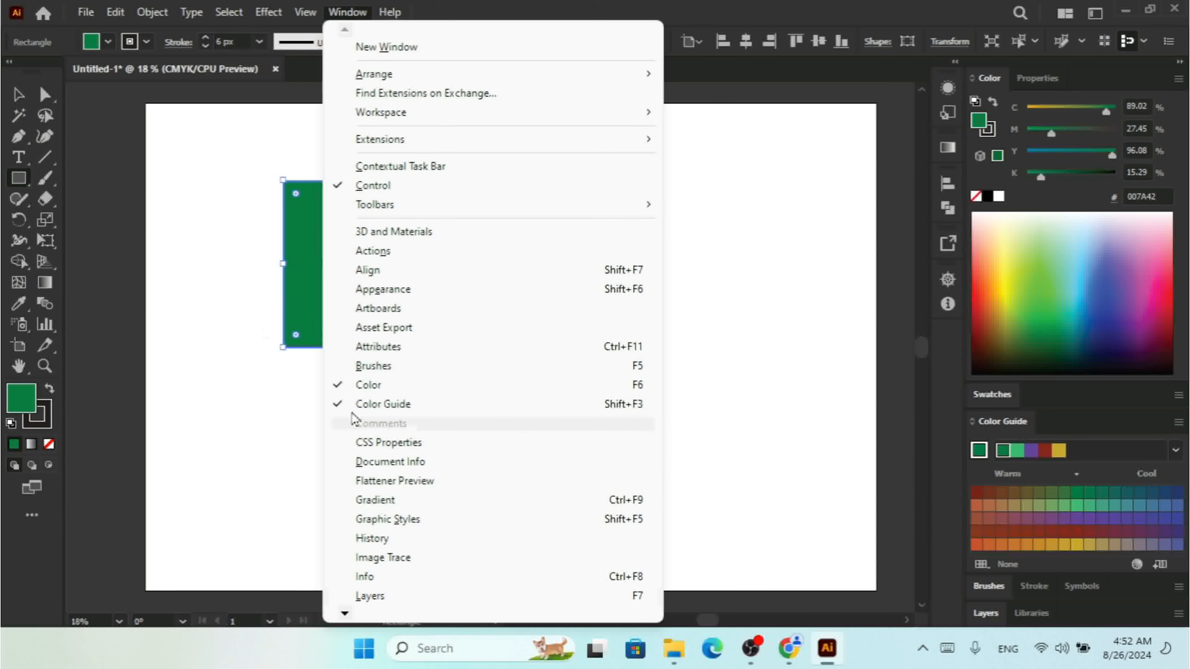
pyautogui.click(16, 96)
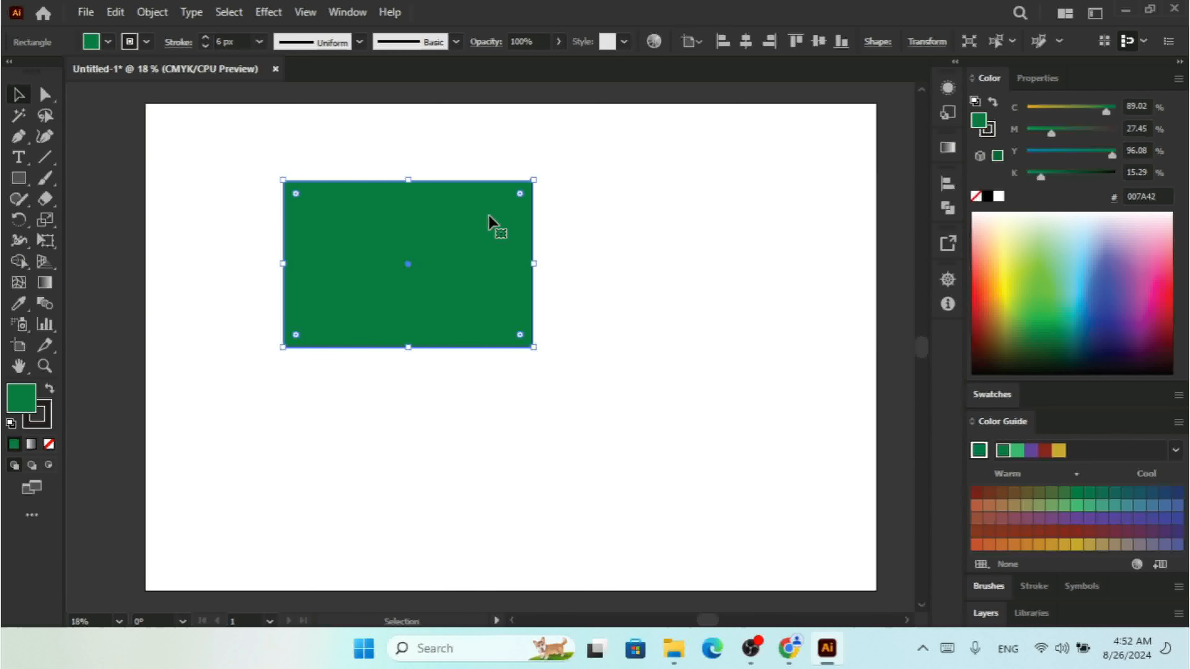
pyautogui.press('Delete')
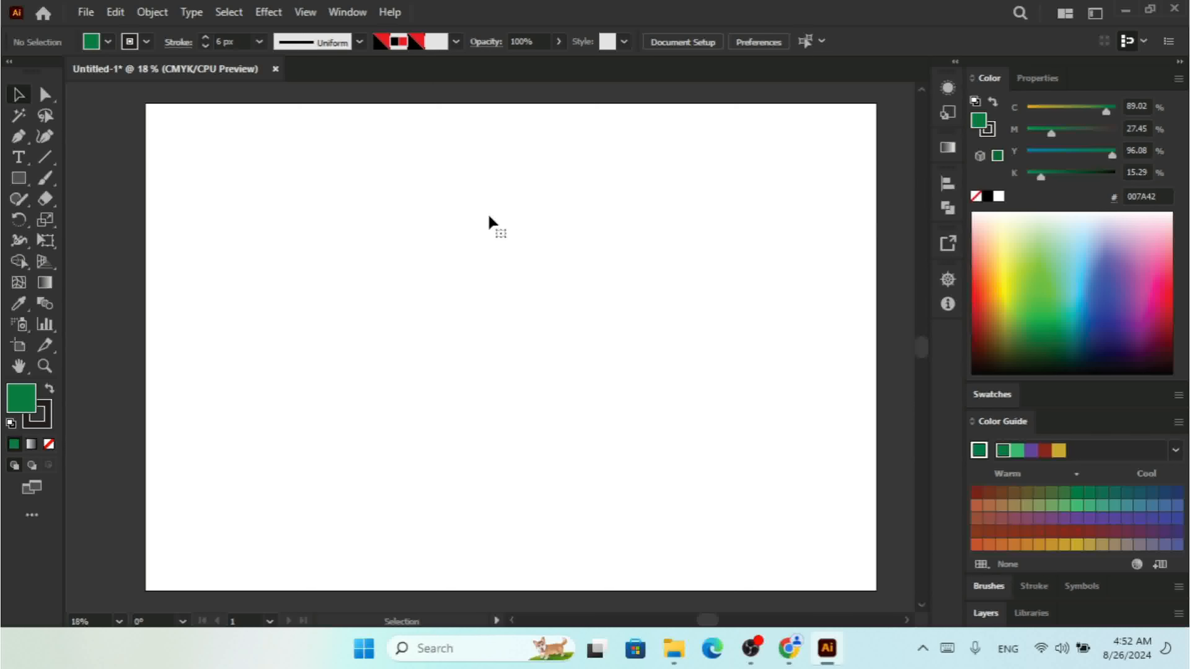